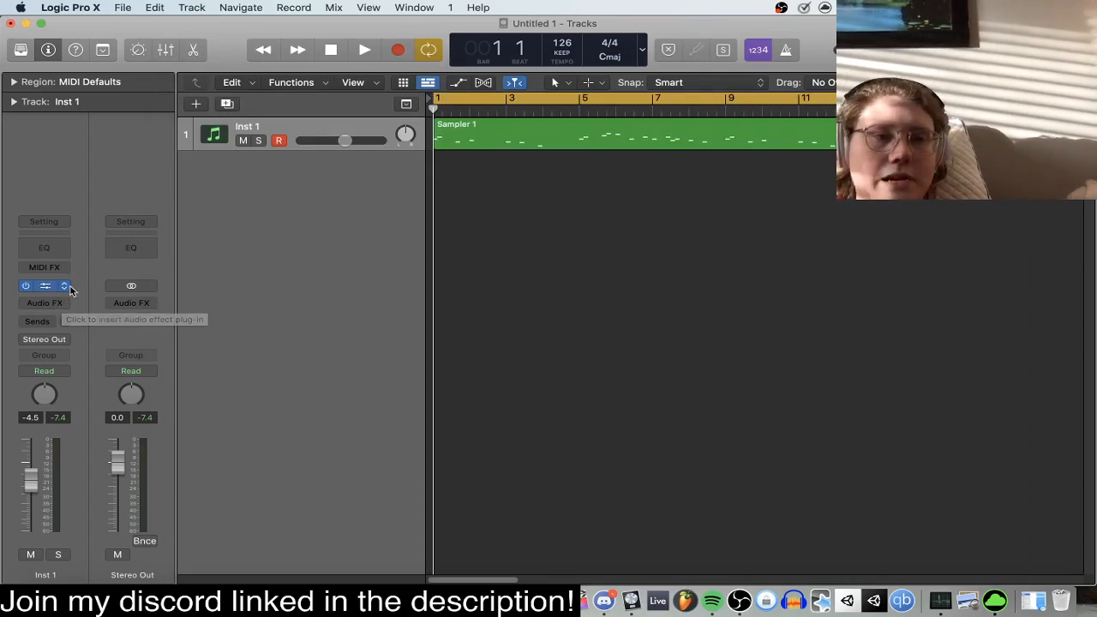
{"action": "left_click_drag", "start_coordinate": [658, 350], "coordinate": [579, 297]}
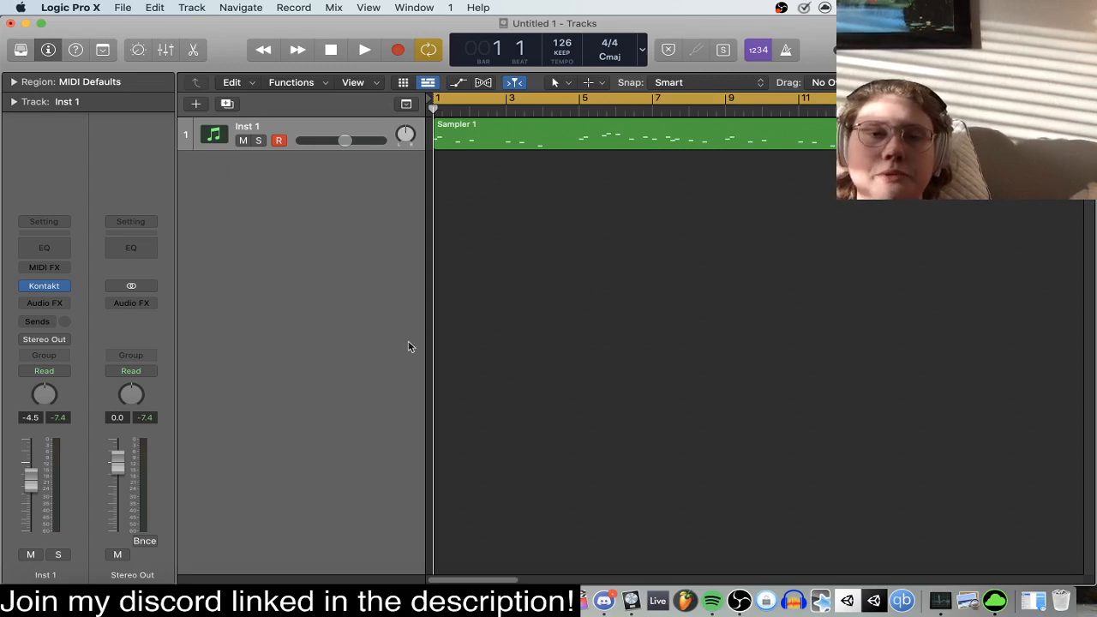
{"action": "left_click", "coordinate": [67, 304]}
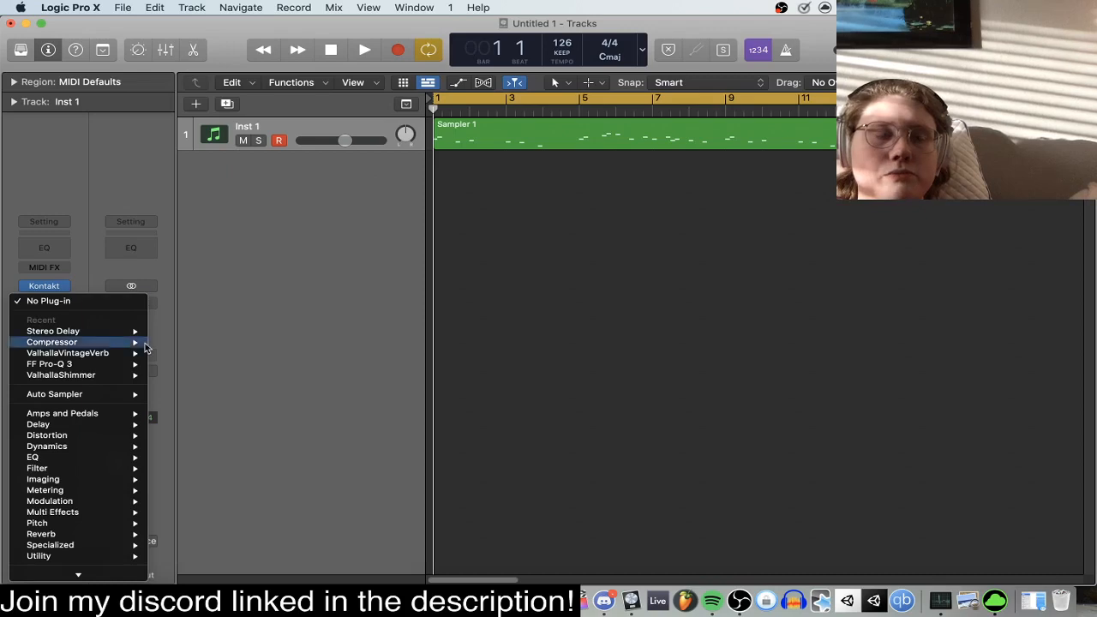
{"action": "left_click", "coordinate": [298, 364]}
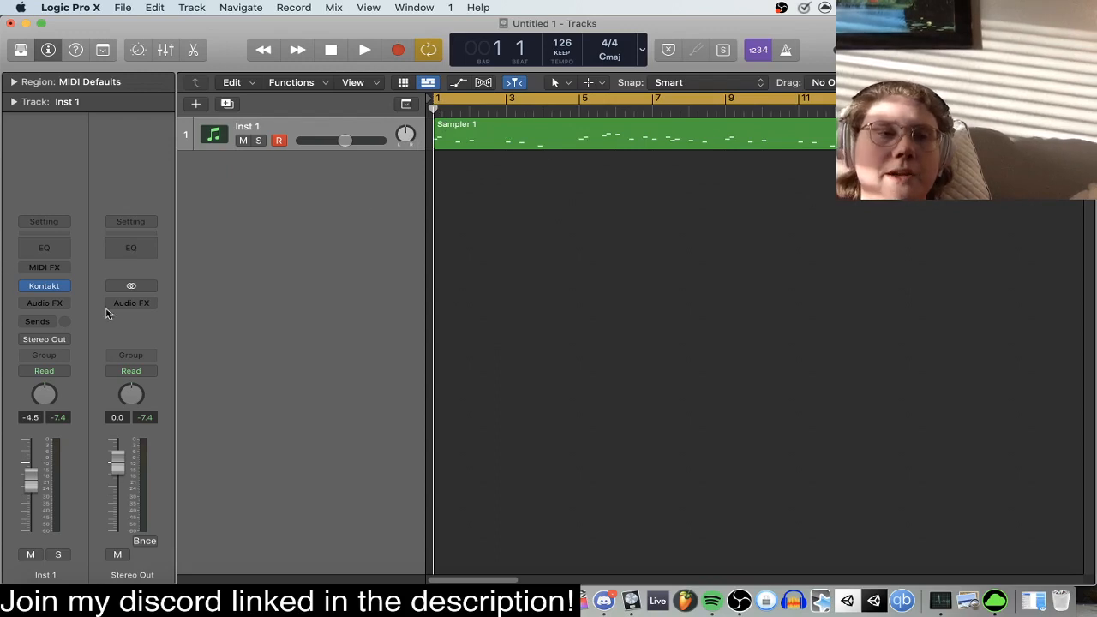
Add a send to Bus 5 on the Inst 1 channel and set its level to about -17.4 dB.
{"action": "left_click", "coordinate": [51, 324]}
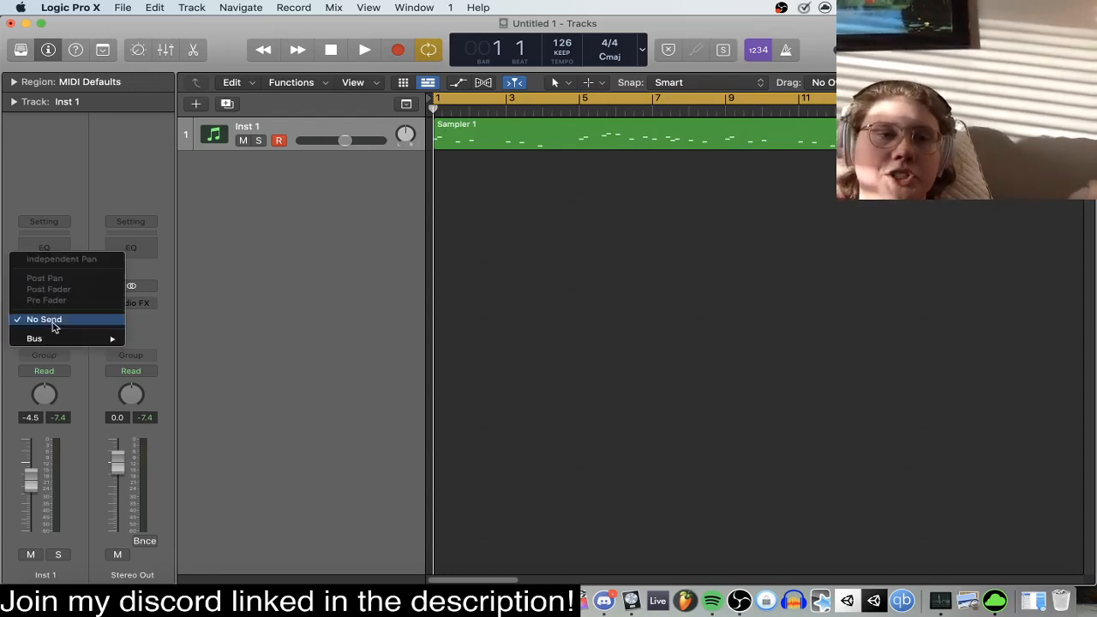
{"action": "mouse_move", "coordinate": [71, 338]}
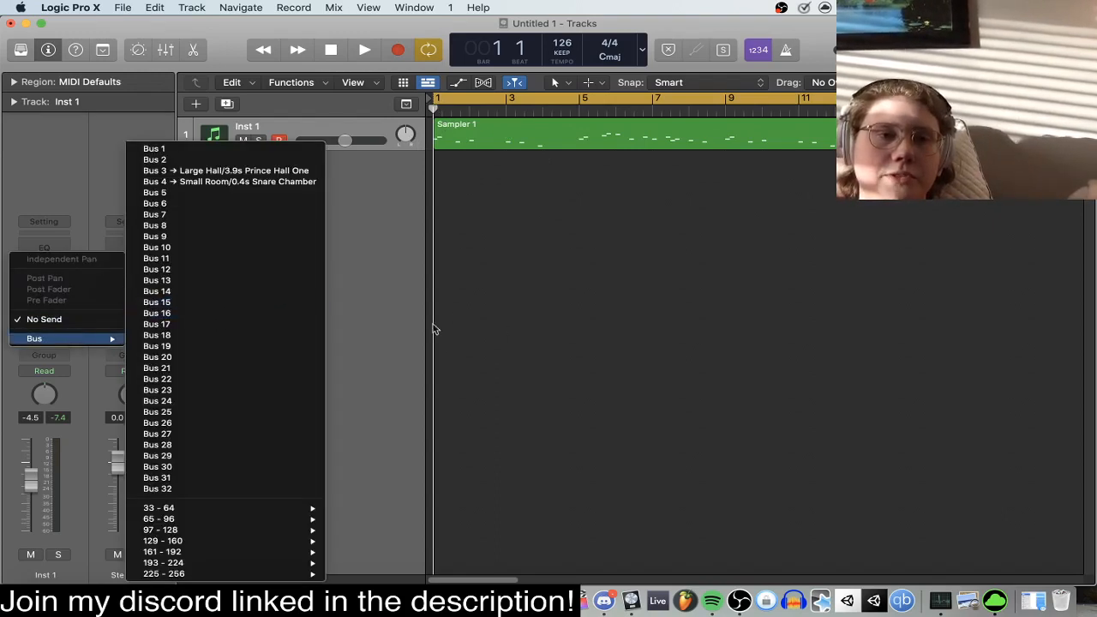
{"action": "left_click", "coordinate": [204, 195]}
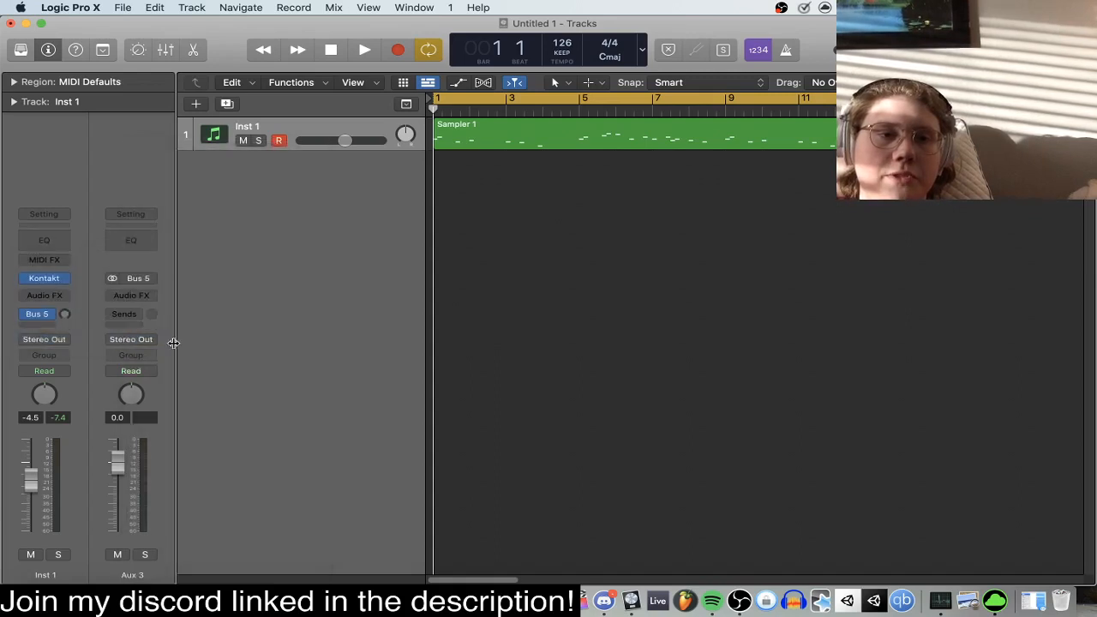
{"action": "left_click_drag", "start_coordinate": [65, 316], "coordinate": [64, 310]}
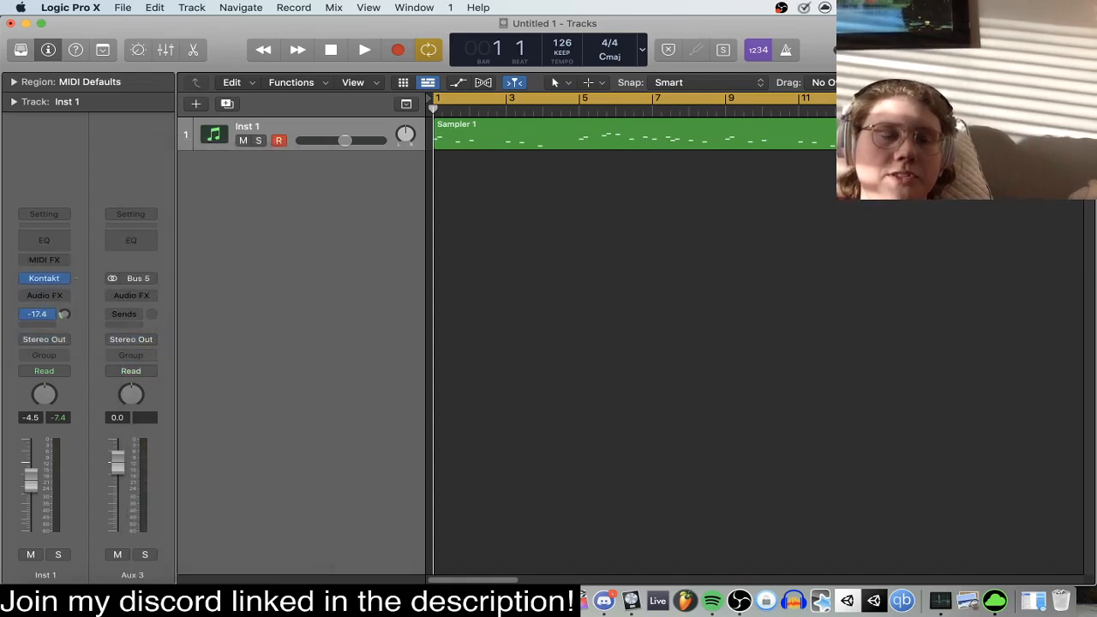
Insert a Stereo Delay on the Aux 3 channel fed by Bus 5 and reposition its window to show all controls.
{"action": "left_click", "coordinate": [131, 295]}
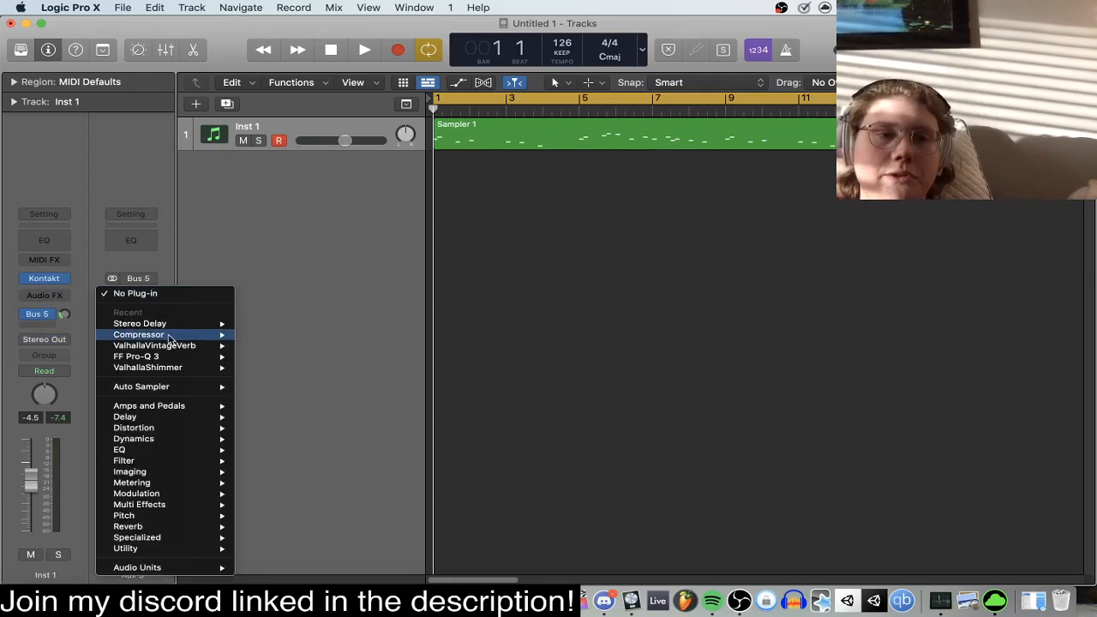
{"action": "mouse_move", "coordinate": [170, 338]}
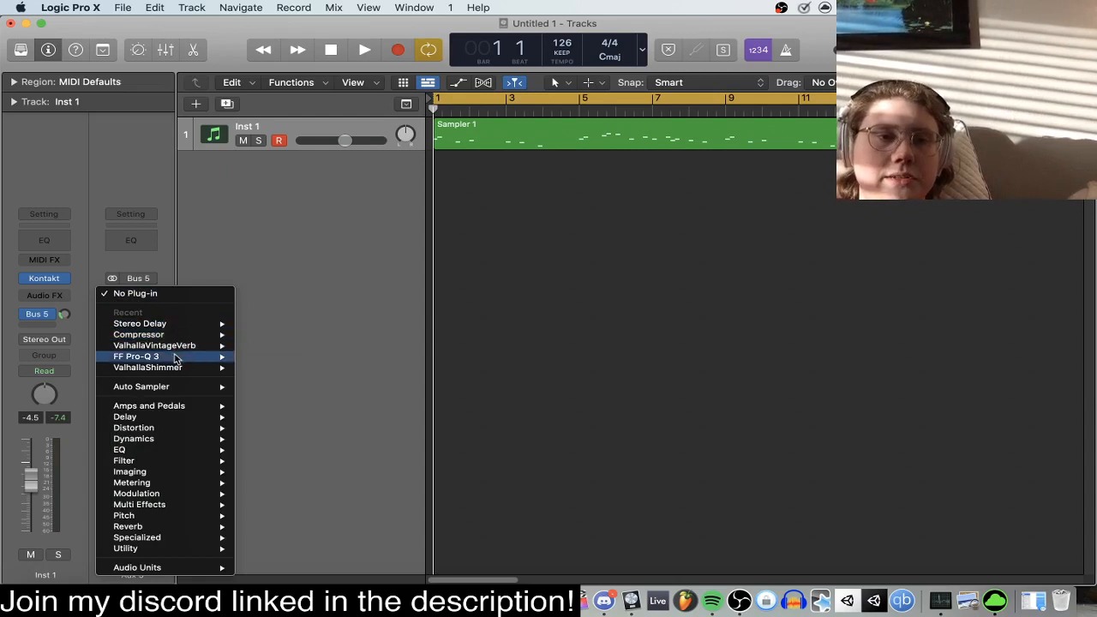
{"action": "mouse_move", "coordinate": [224, 324]}
{"action": "left_click", "coordinate": [270, 325]}
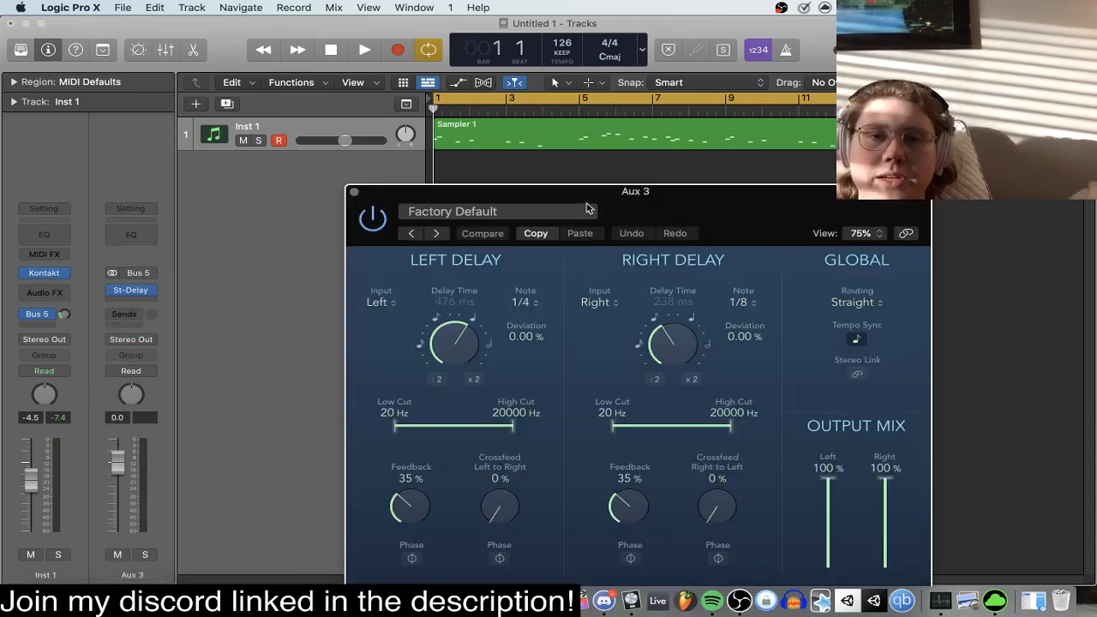
{"action": "left_click_drag", "start_coordinate": [587, 187], "coordinate": [600, 144]}
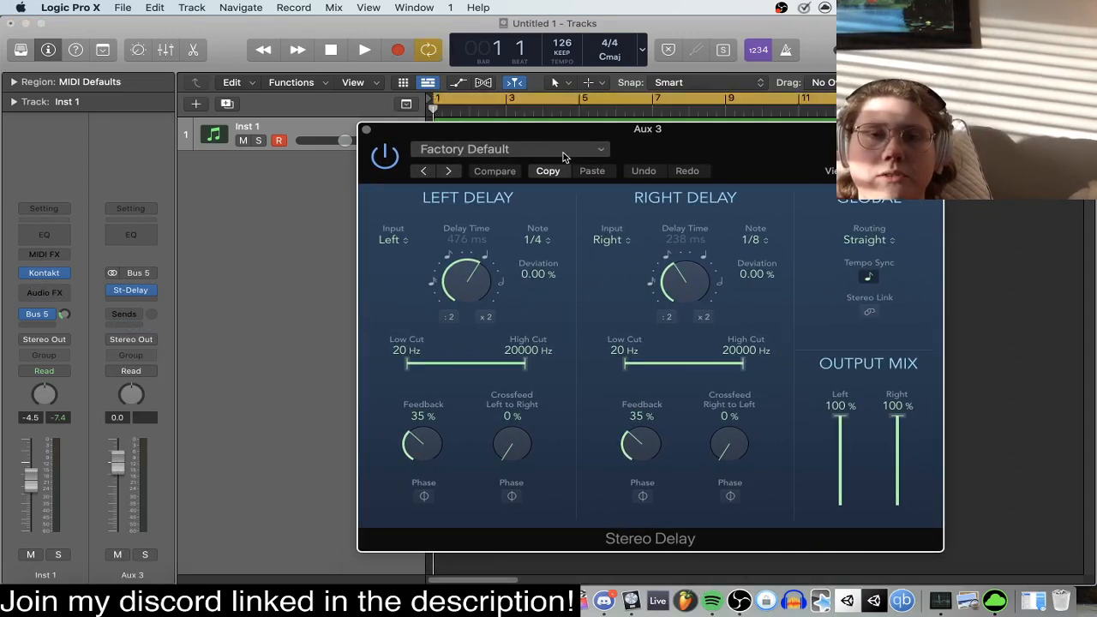
During playback, set both delay feedbacks to 51%, with crossfeed 11% left to right and 8% right to left; close the delay window and stop.
{"action": "key", "text": "space"}
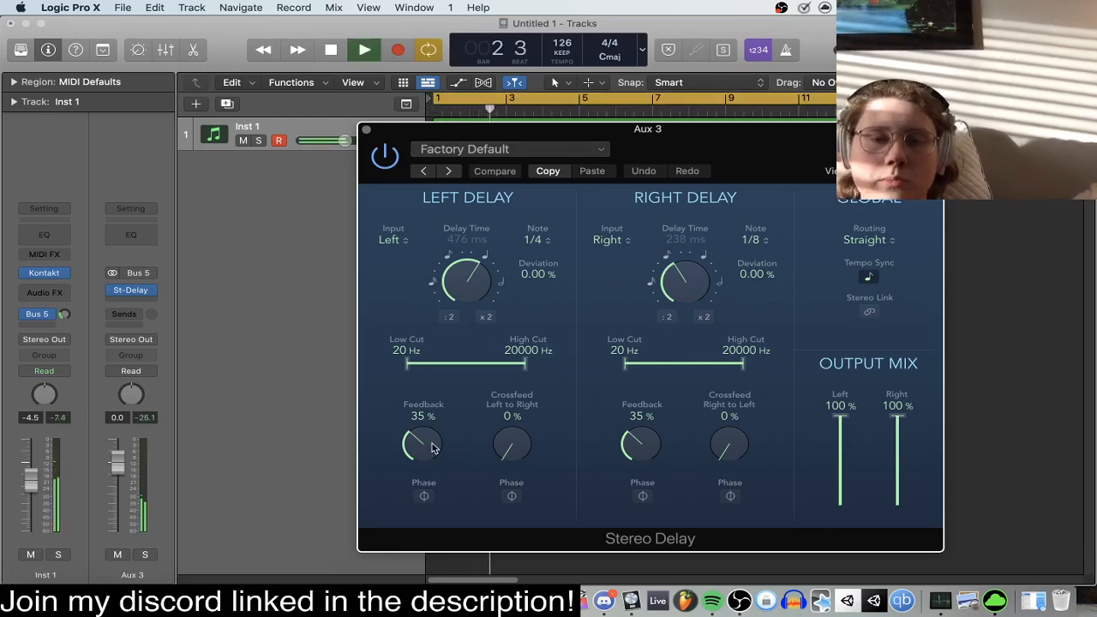
{"action": "left_click_drag", "start_coordinate": [431, 447], "coordinate": [431, 429]}
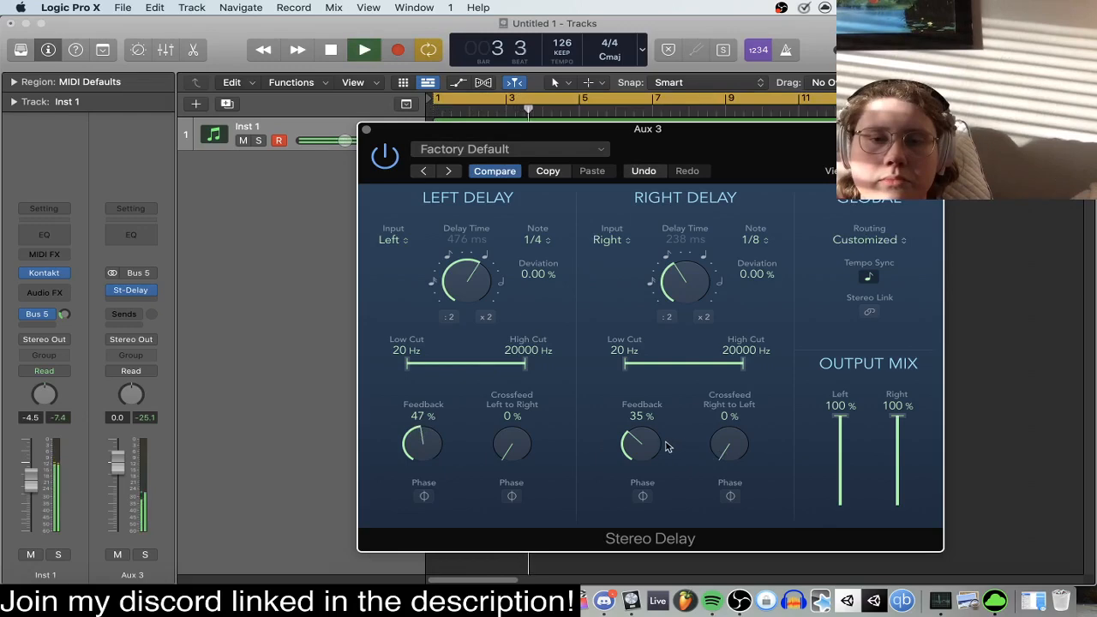
{"action": "left_click_drag", "start_coordinate": [650, 443], "coordinate": [655, 417]}
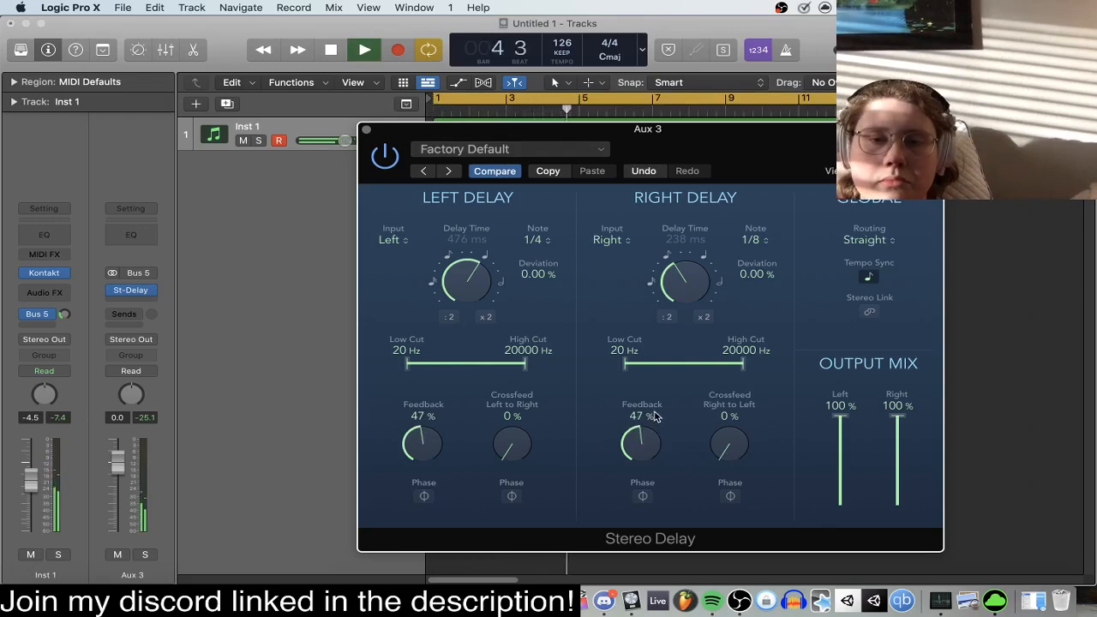
{"action": "left_click_drag", "start_coordinate": [440, 446], "coordinate": [441, 437]}
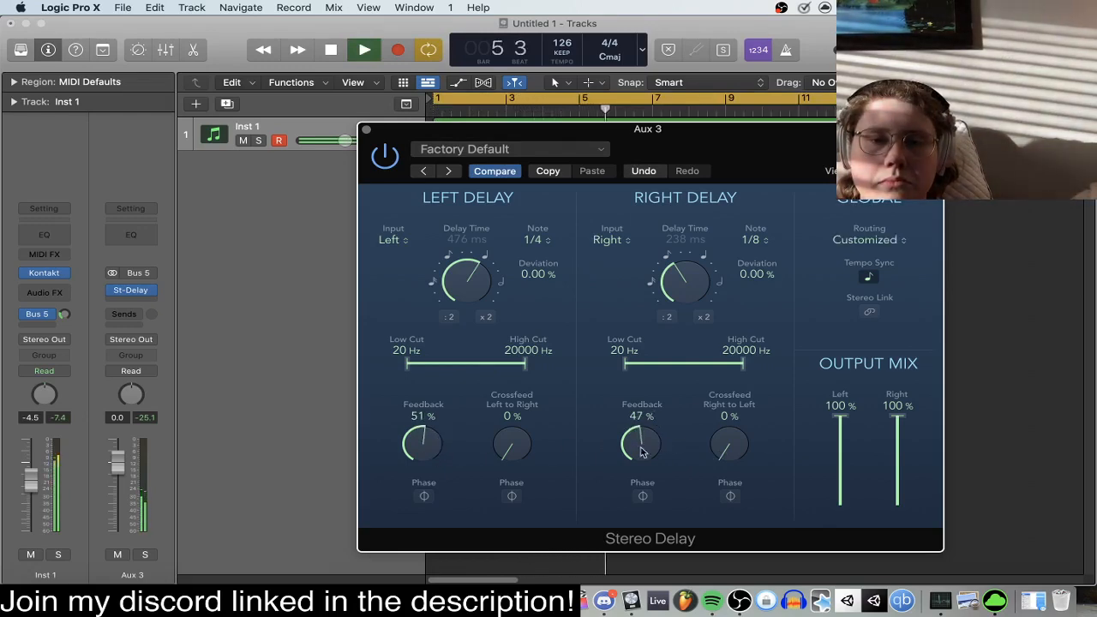
{"action": "left_click_drag", "start_coordinate": [657, 447], "coordinate": [701, 440]}
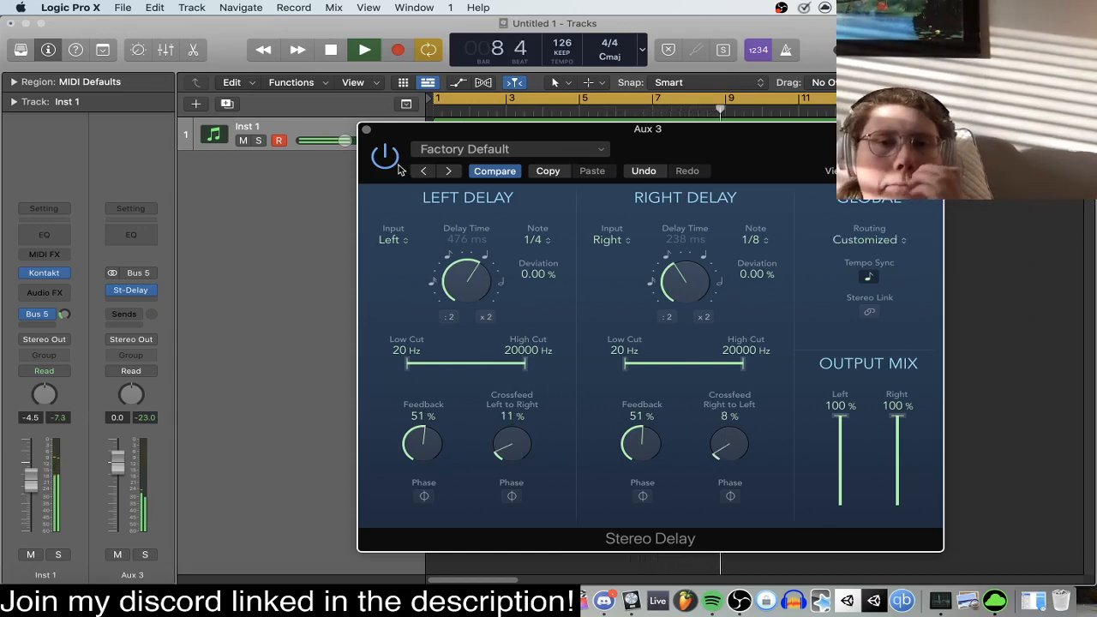
{"action": "left_click", "coordinate": [367, 133]}
{"action": "key", "text": "space"}
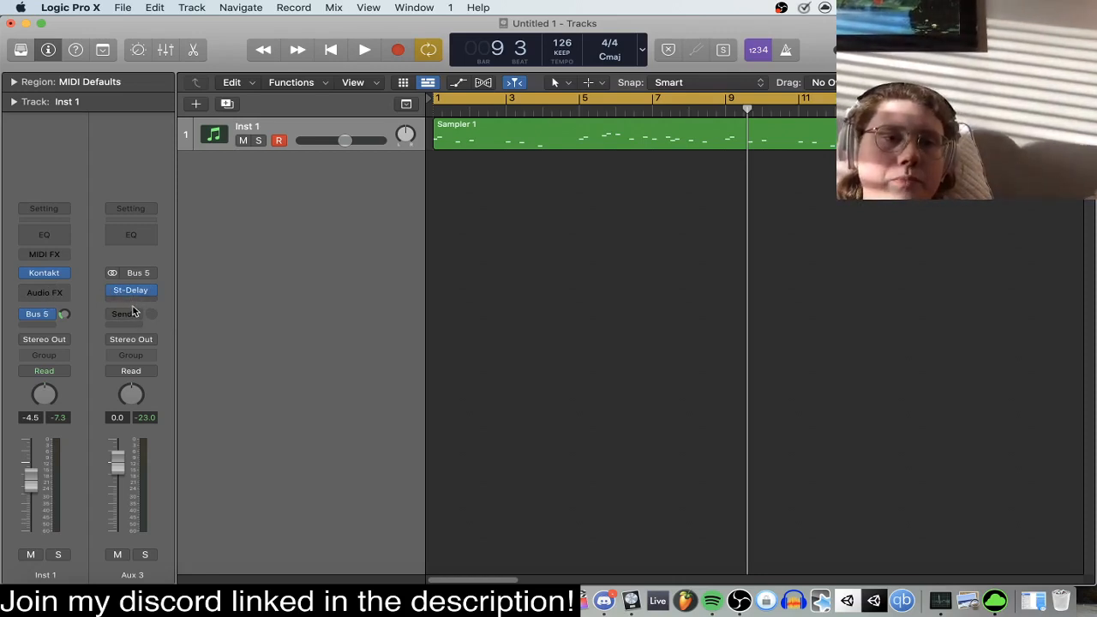
Insert FF Pro-Q 3 after the Stereo Delay on Aux 3 and move its window so the full EQ display shows.
{"action": "mouse_move", "coordinate": [133, 291]}
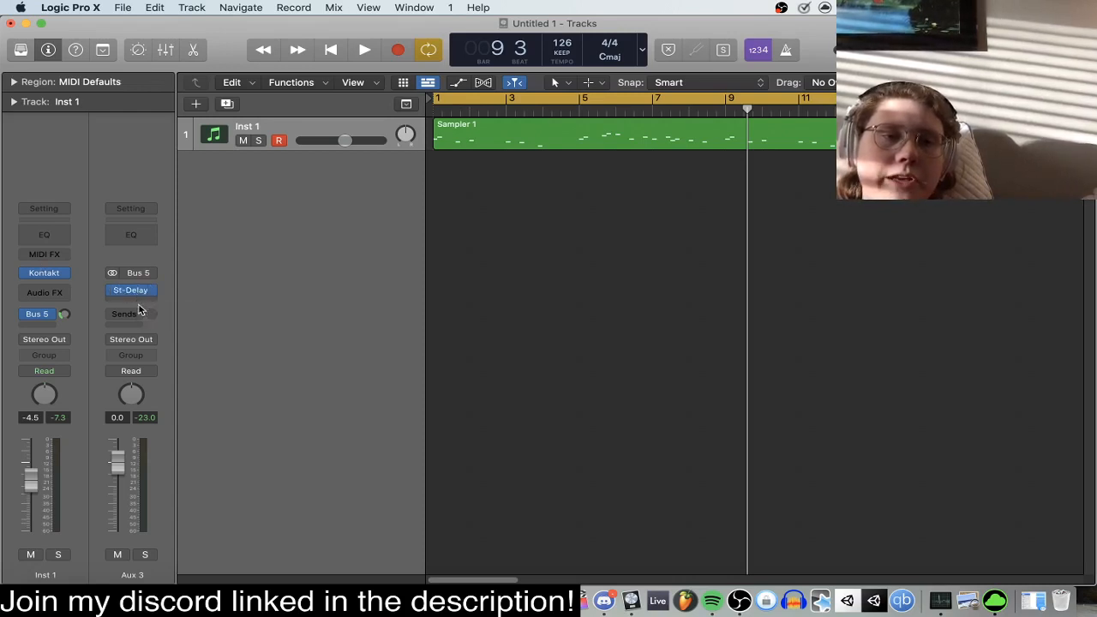
{"action": "mouse_move", "coordinate": [135, 316]}
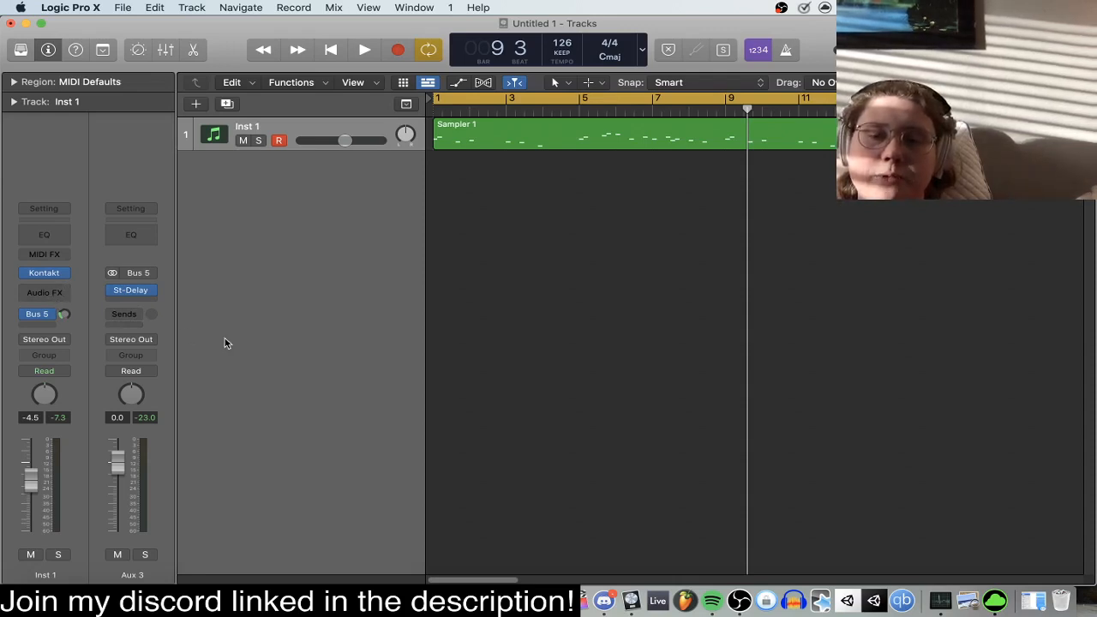
{"action": "left_click", "coordinate": [130, 301]}
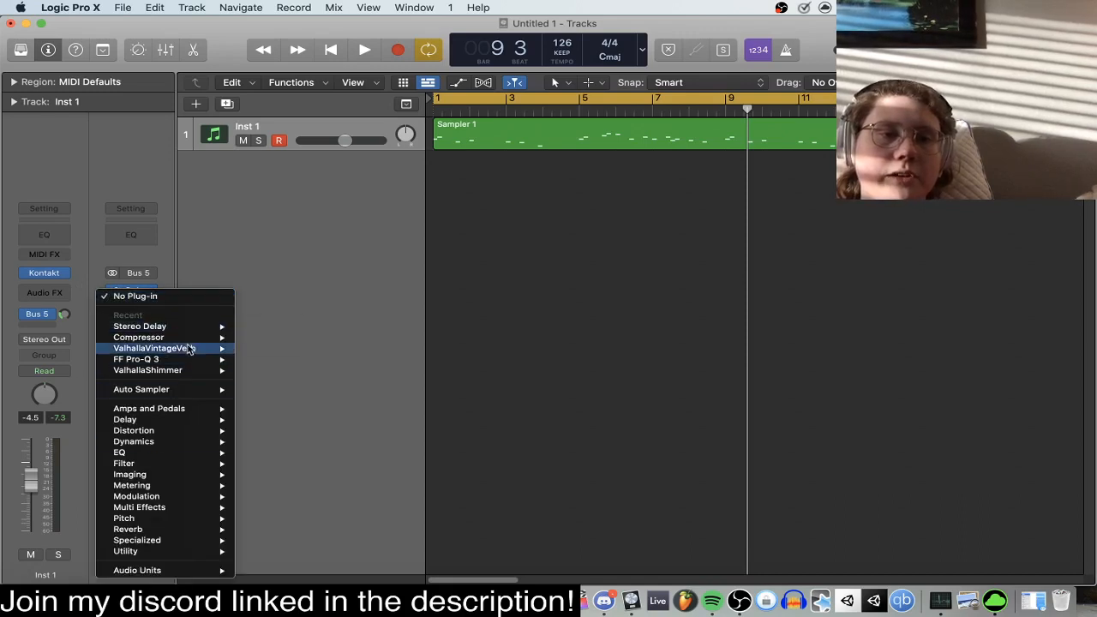
{"action": "mouse_move", "coordinate": [190, 359]}
{"action": "left_click", "coordinate": [266, 359]}
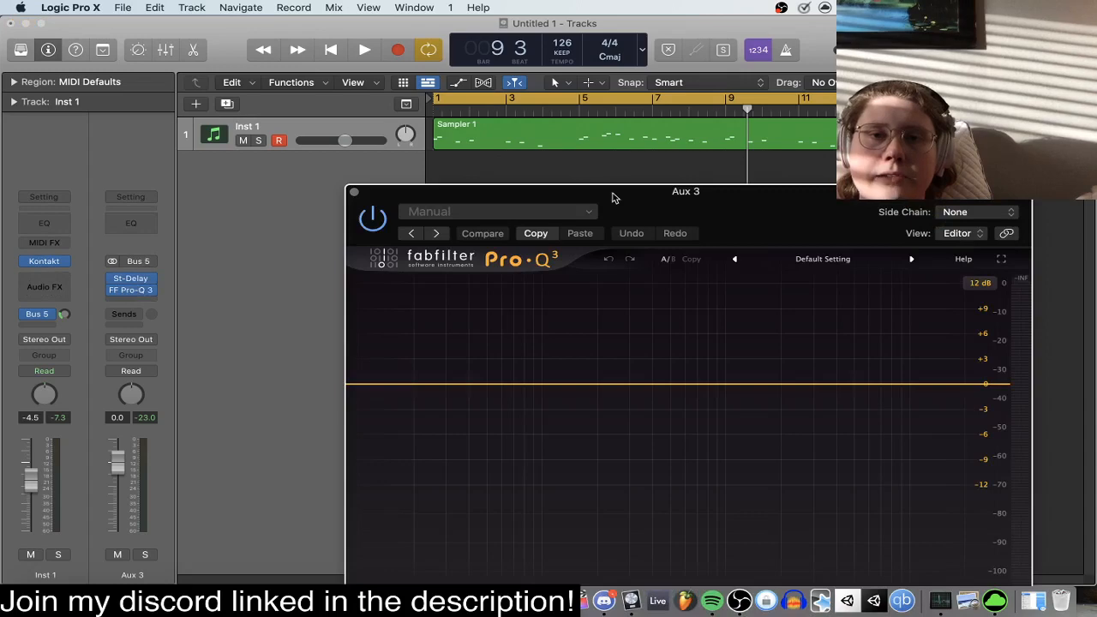
{"action": "left_click_drag", "start_coordinate": [612, 198], "coordinate": [521, 108]}
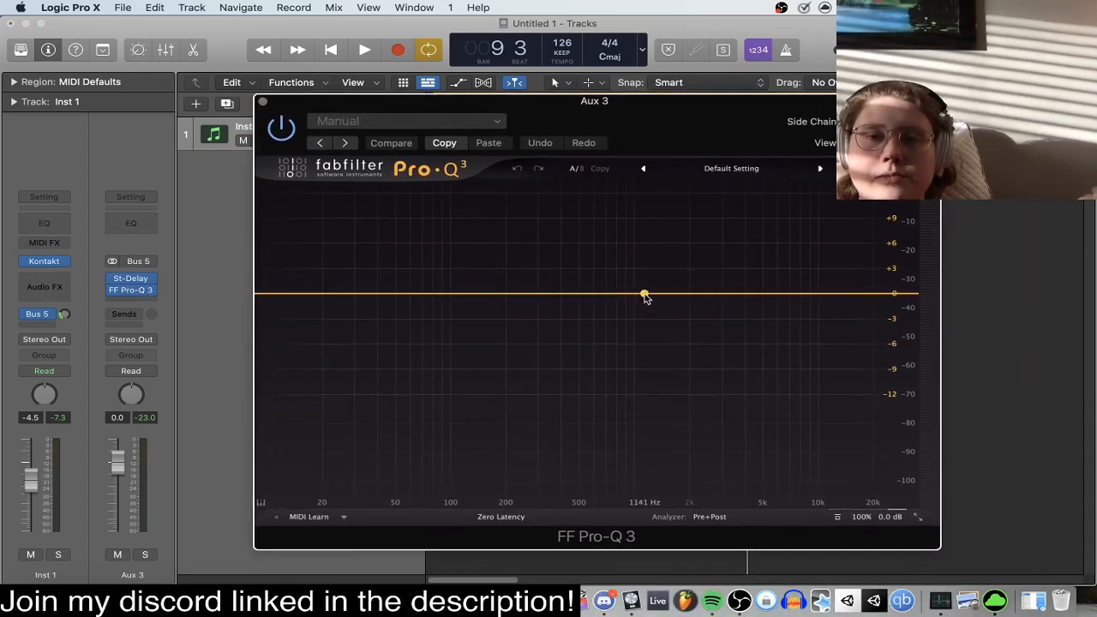
Add a narrow bell band in Pro-Q 3 at about 1520 Hz with -0.46 dB gain and a Q of 4.832.
{"action": "left_click_drag", "start_coordinate": [650, 295], "coordinate": [671, 297]}
{"action": "scroll", "coordinate": [673, 297], "scroll_direction": "up", "scroll_amount": 5}
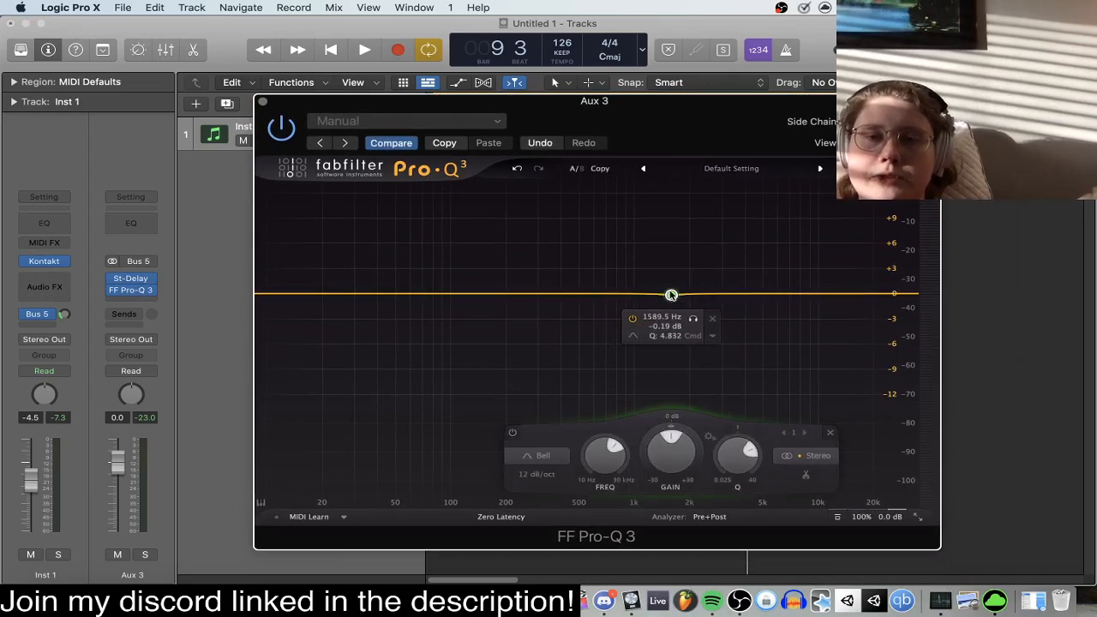
{"action": "left_click_drag", "start_coordinate": [672, 295], "coordinate": [668, 298]}
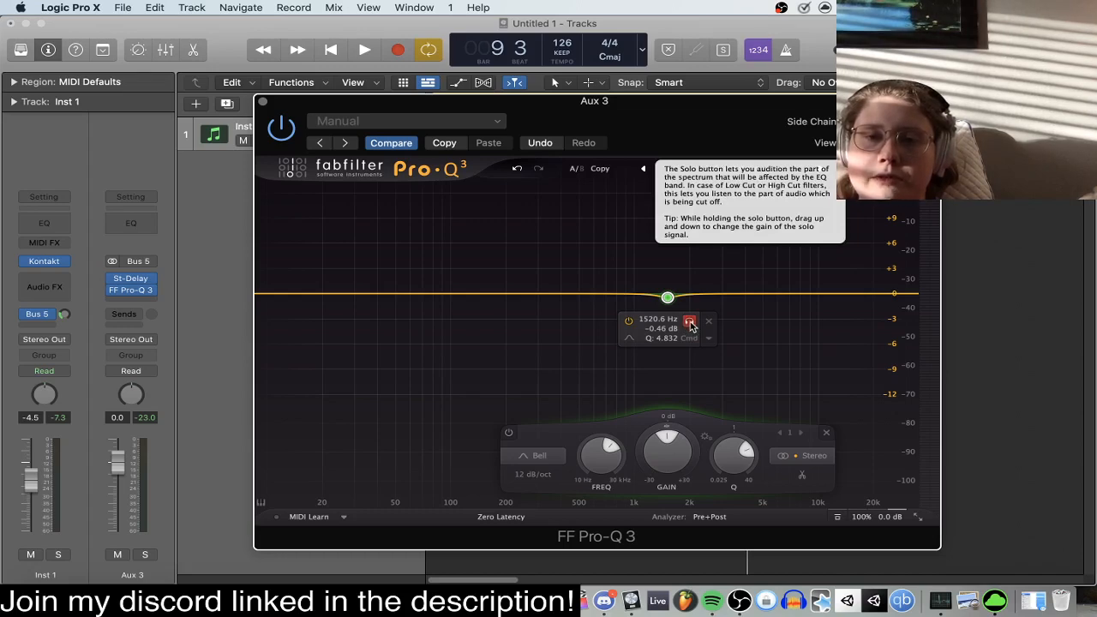
Solo-audition the EQ band during playback while shifting its frequency to about 1408 Hz, then stop playback.
{"action": "key", "text": "space"}
{"action": "left_click", "coordinate": [690, 323]}
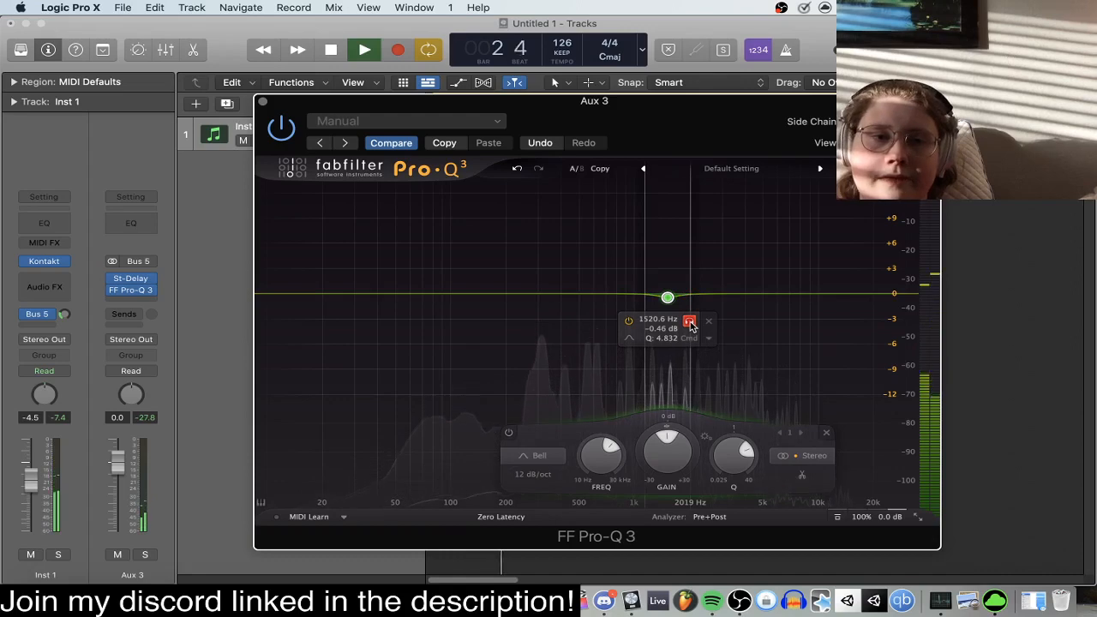
{"action": "left_click_drag", "start_coordinate": [690, 325], "coordinate": [683, 324]}
{"action": "key", "text": "space"}
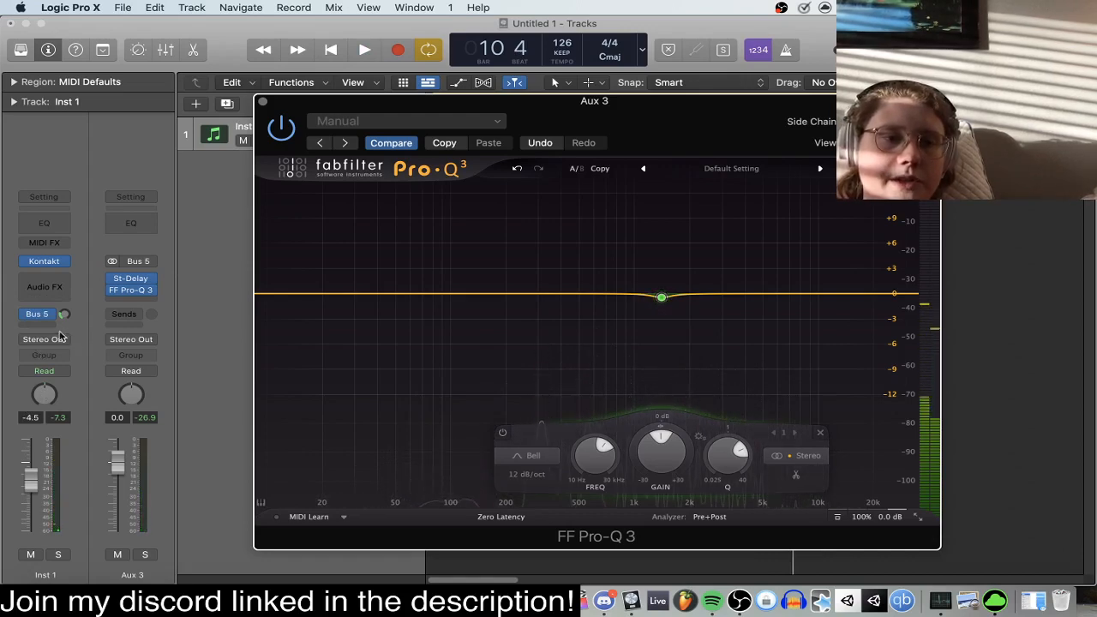
Set the Inst 1 output to No Output and play the part to hear only the delay return.
{"action": "left_click", "coordinate": [37, 340]}
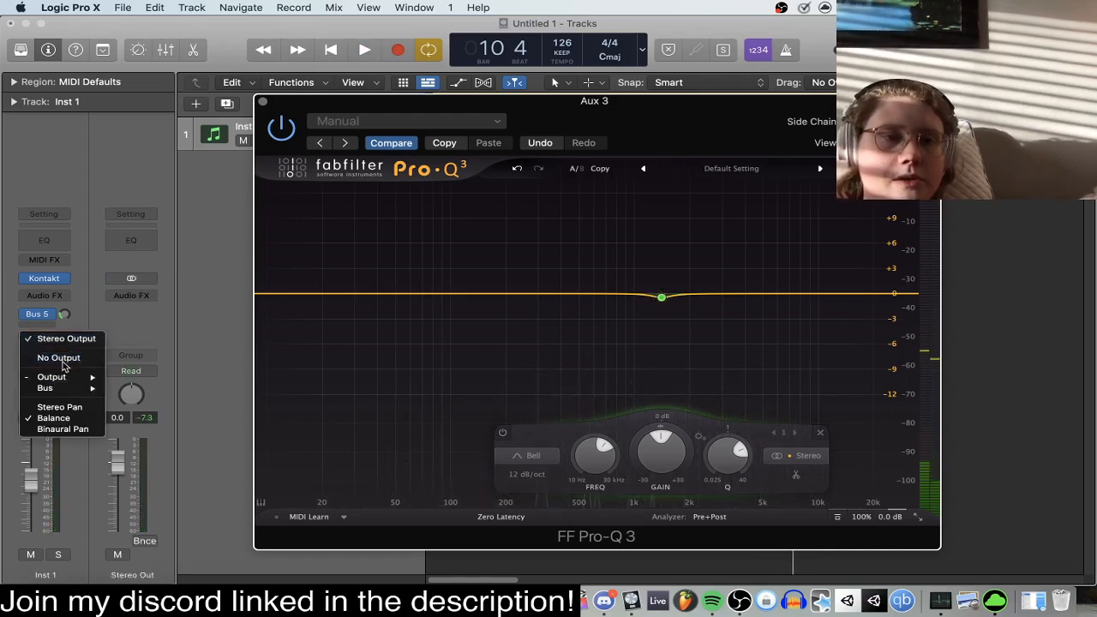
{"action": "left_click", "coordinate": [43, 360]}
{"action": "key", "text": "space"}
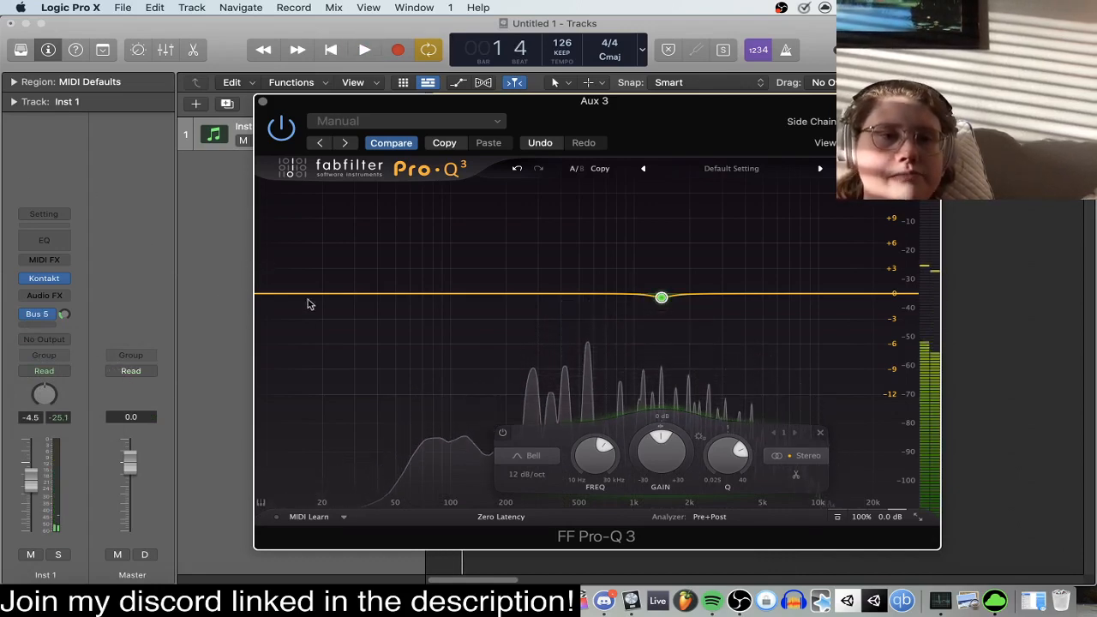
{"action": "left_click", "coordinate": [36, 313]}
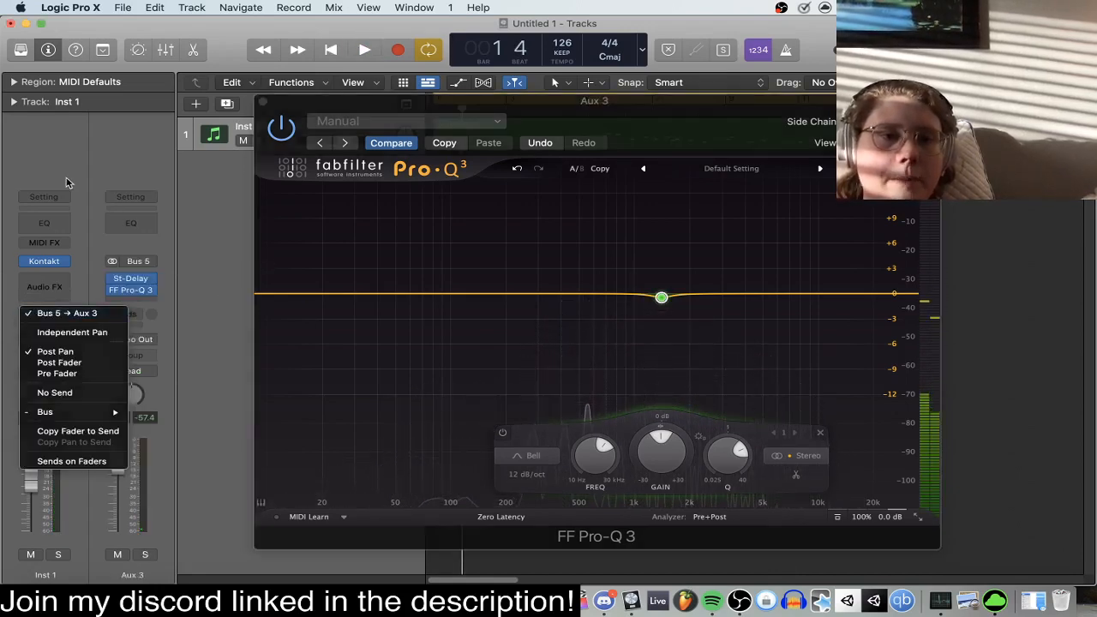
{"action": "key", "text": "Escape"}
{"action": "key", "text": "space"}
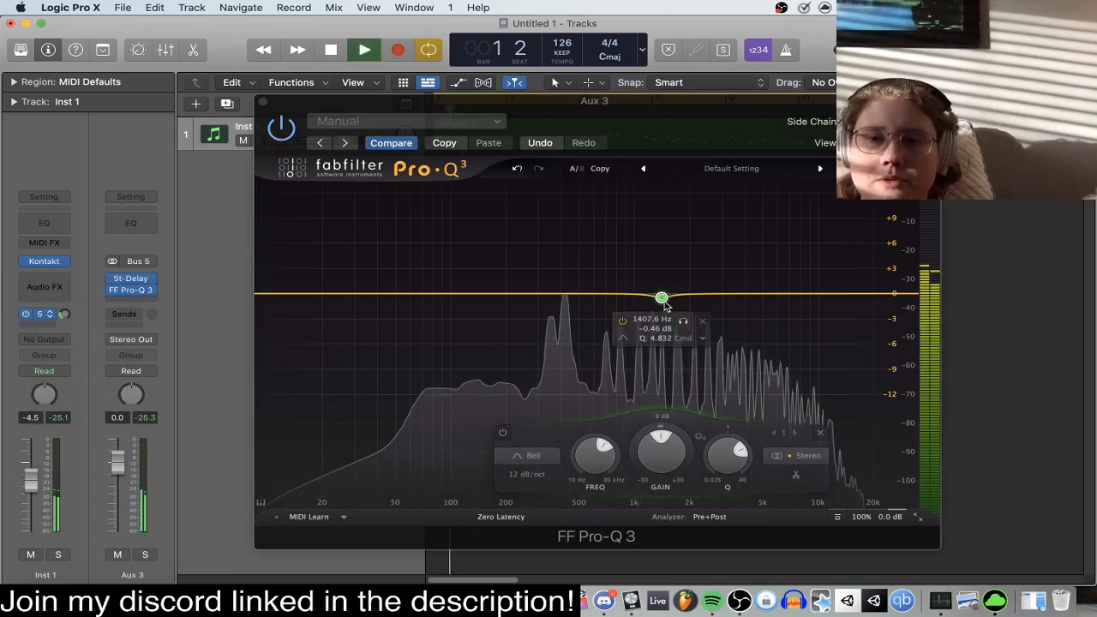
{"action": "key", "text": "space"}
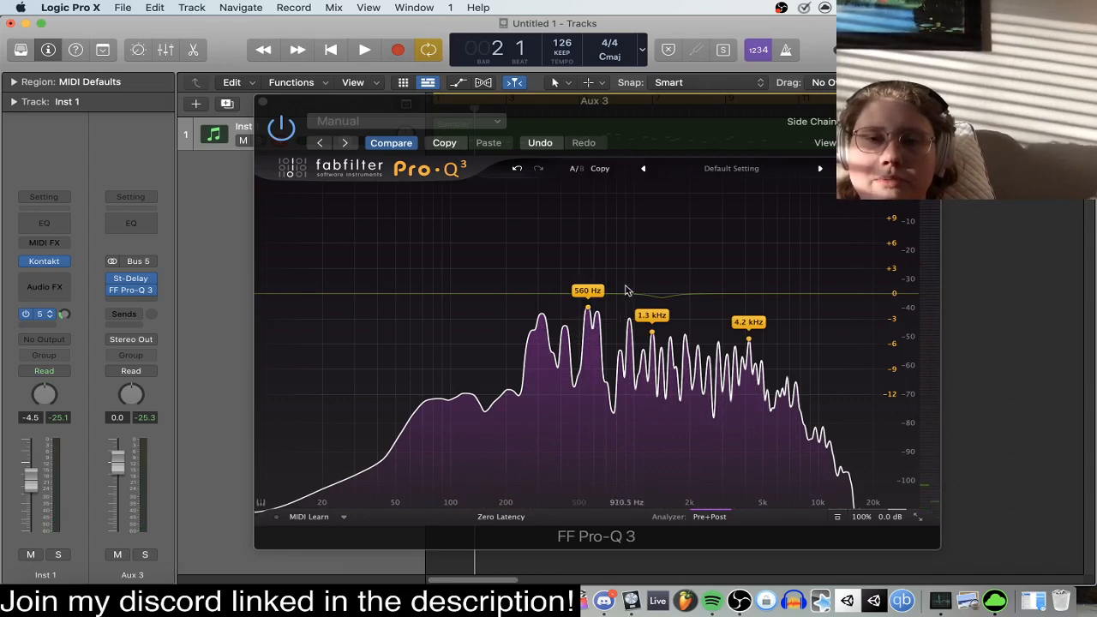
During playback, move the EQ band to about 544 Hz at -0.71 dB and narrow its Q to 5.454.
{"action": "key", "text": "space"}
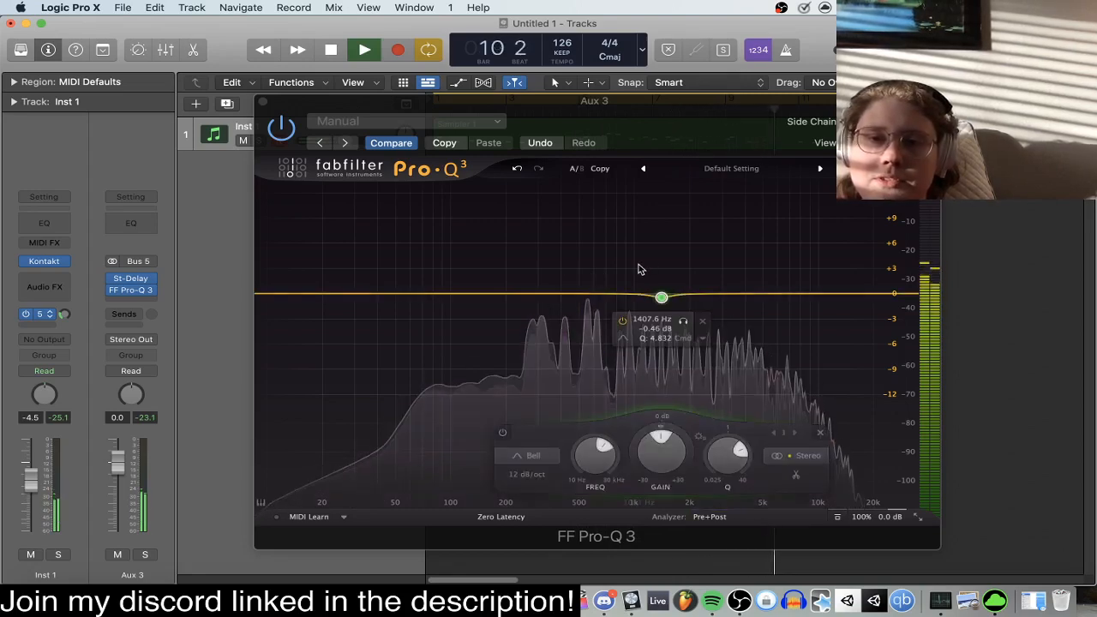
{"action": "left_click_drag", "start_coordinate": [661, 297], "coordinate": [586, 302]}
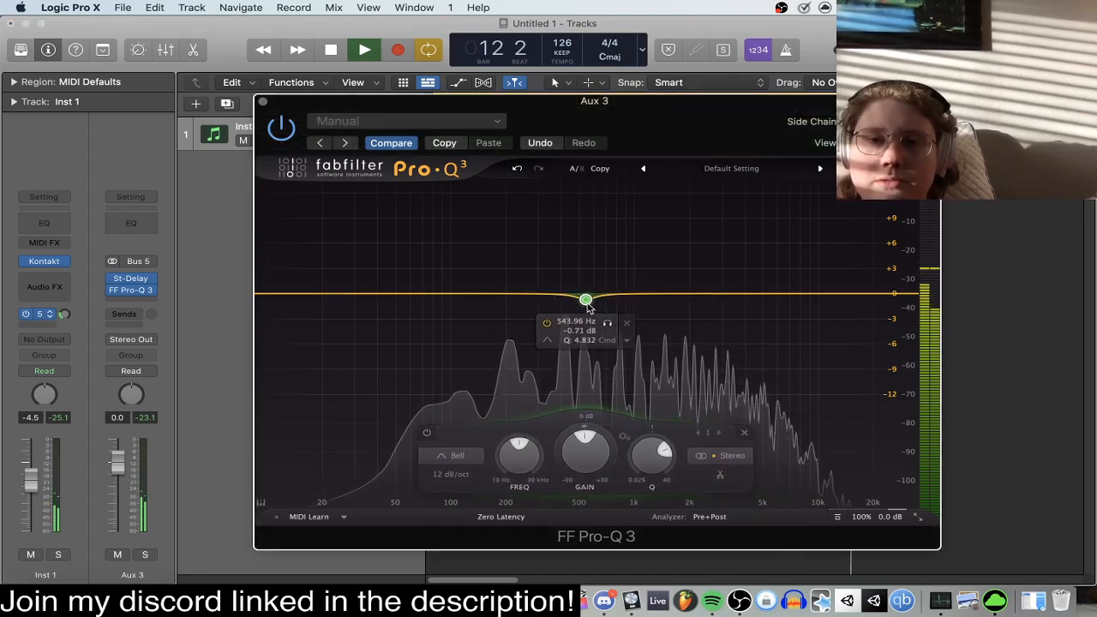
{"action": "scroll", "coordinate": [588, 307], "scroll_direction": "up", "scroll_amount": 1}
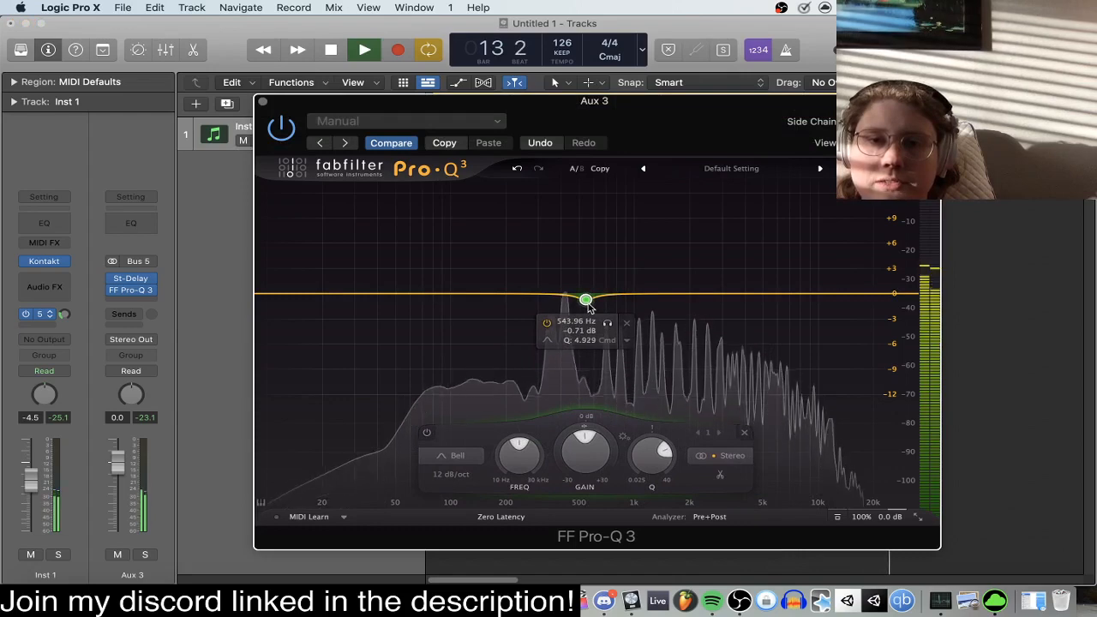
{"action": "scroll", "coordinate": [588, 307], "scroll_direction": "up", "scroll_amount": 3}
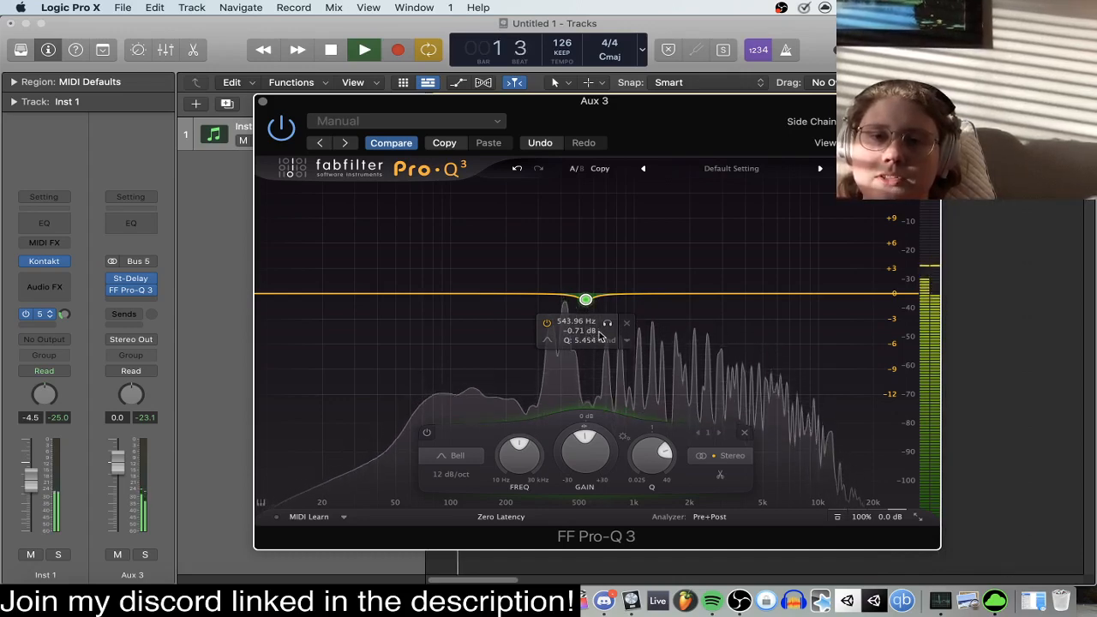
Solo-audition the EQ band during playback while sweeping its frequency down to about 352 Hz and back up to about 548 Hz.
{"action": "left_click", "coordinate": [608, 325]}
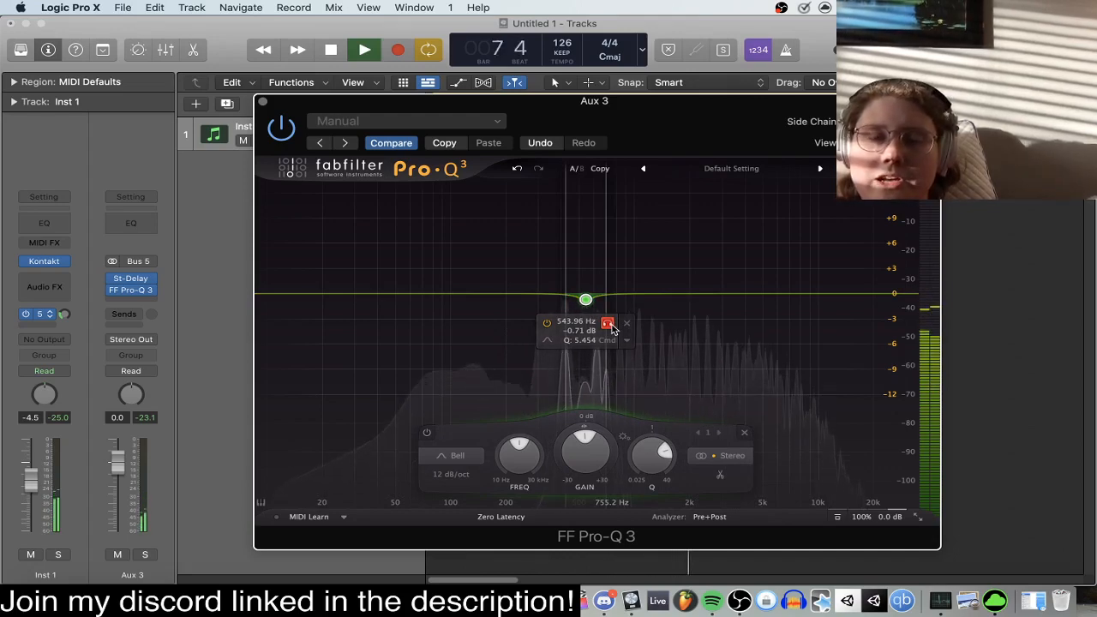
{"action": "left_click", "coordinate": [613, 329]}
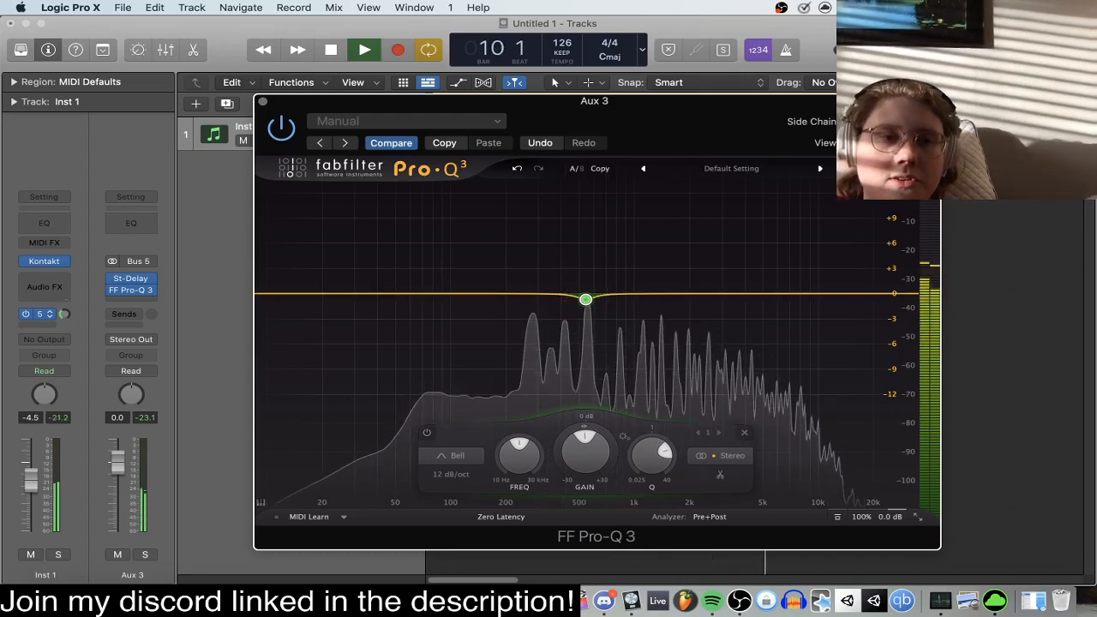
{"action": "left_click", "coordinate": [611, 325]}
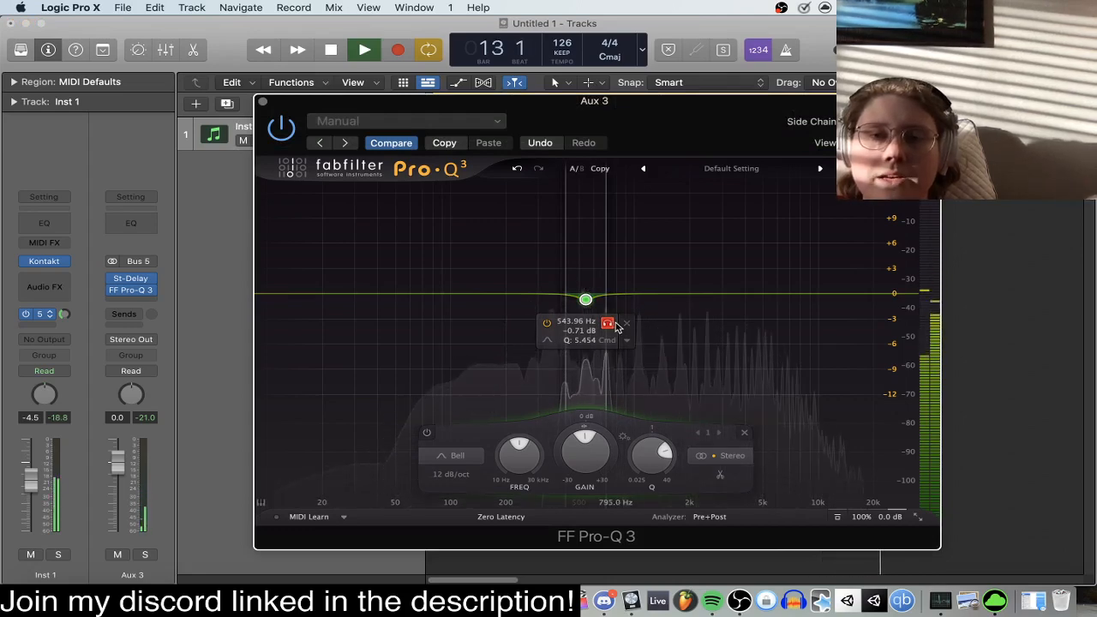
{"action": "left_click_drag", "start_coordinate": [617, 326], "coordinate": [576, 326]}
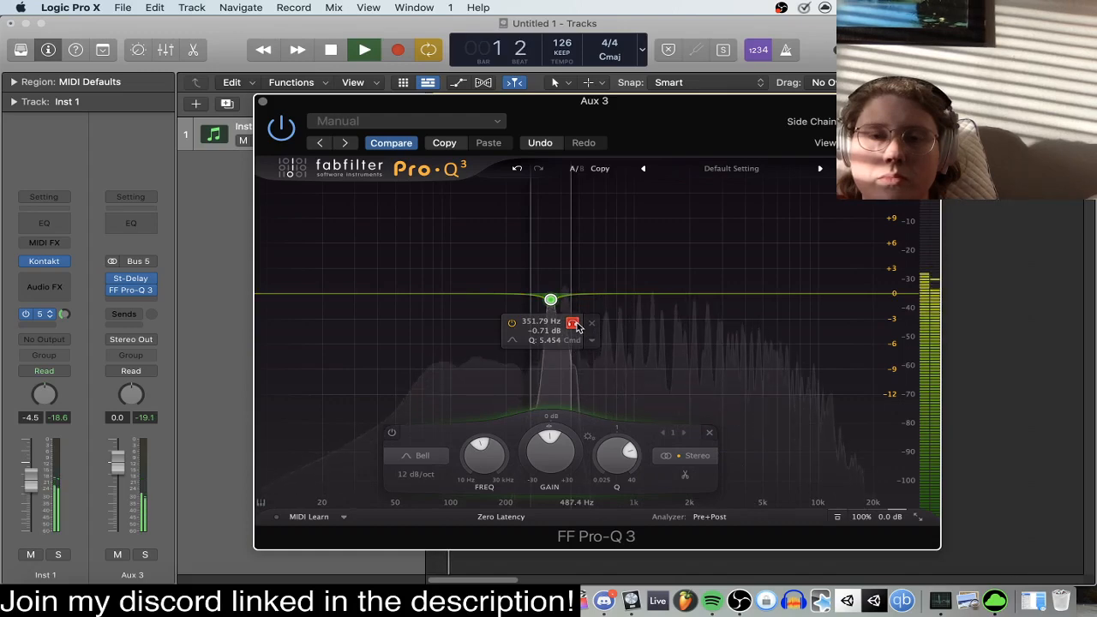
{"action": "left_click_drag", "start_coordinate": [577, 327], "coordinate": [612, 329]}
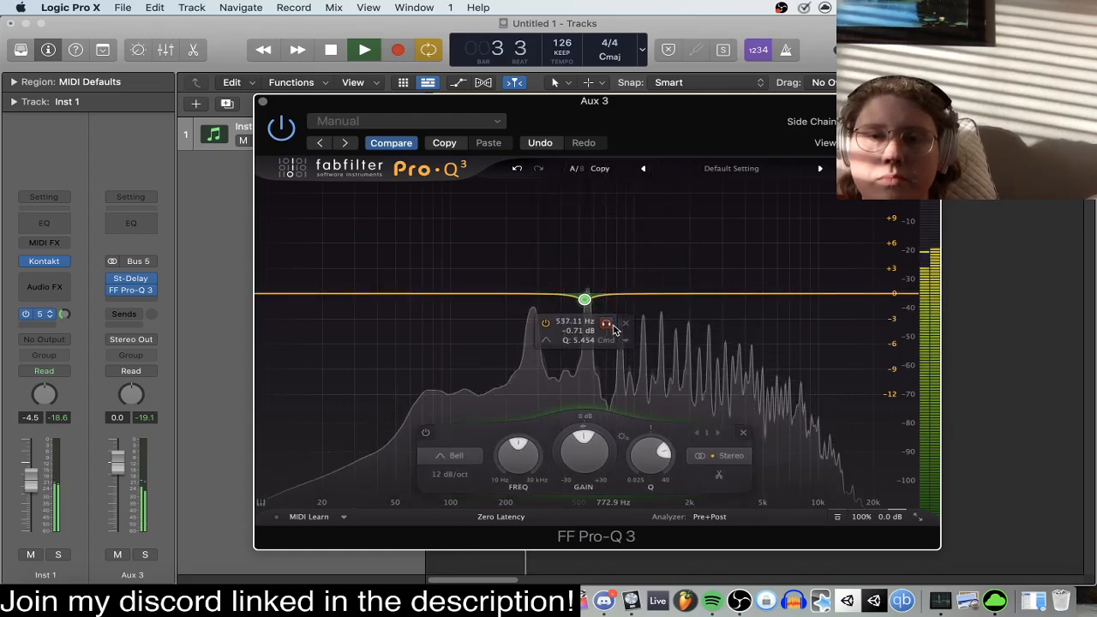
{"action": "left_click", "coordinate": [610, 328]}
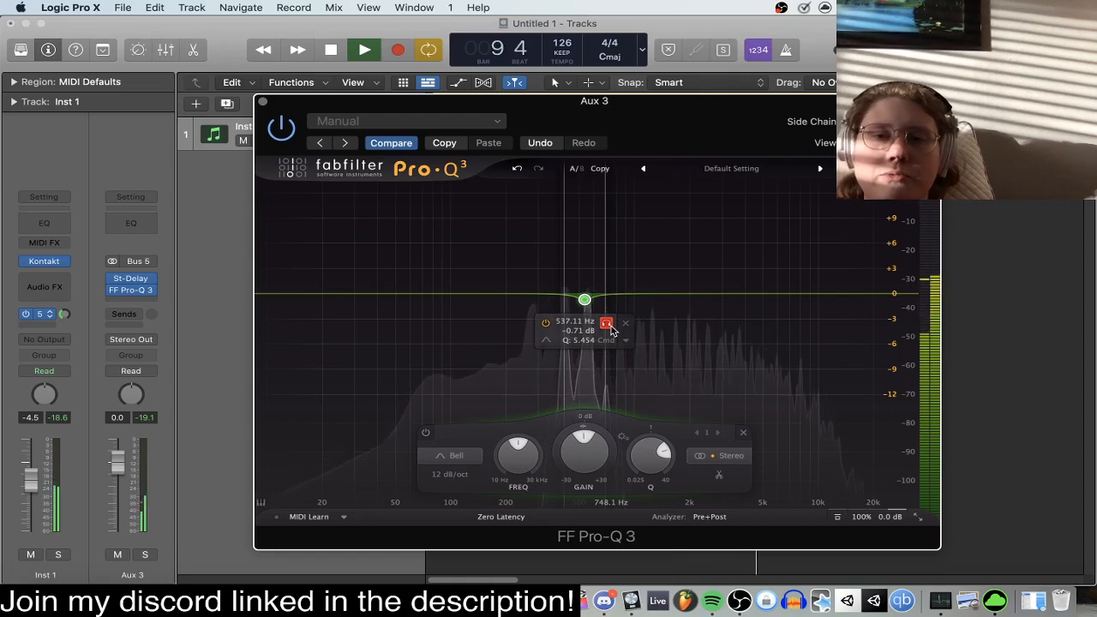
{"action": "left_click_drag", "start_coordinate": [612, 330], "coordinate": [619, 330]}
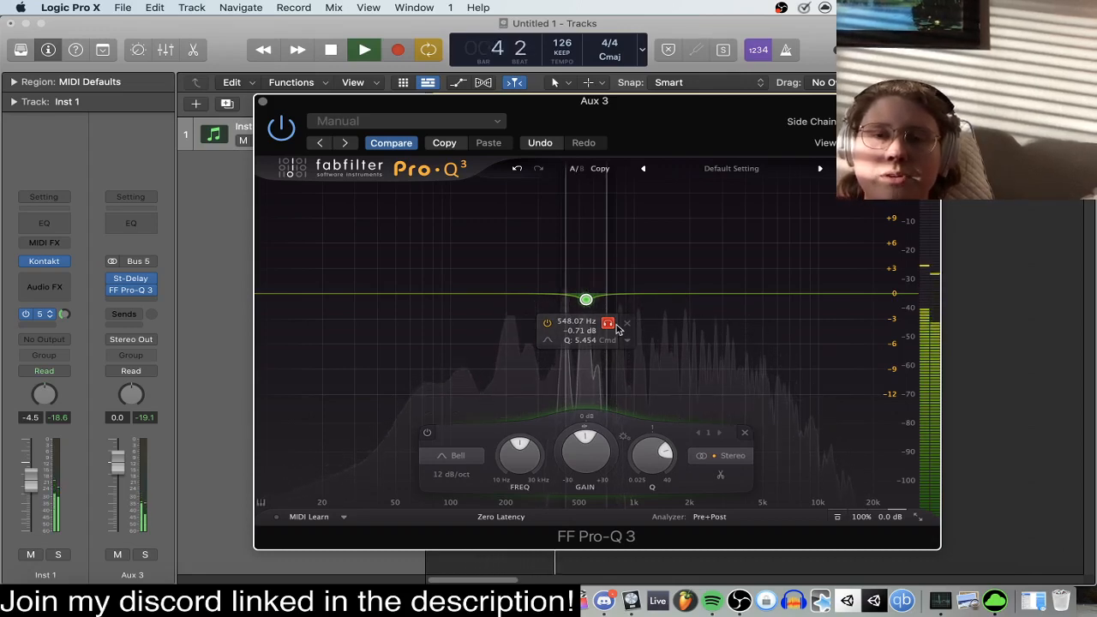
Refine the soloed EQ band to about 561 Hz with a Q of about 10, and cut its gain to about -7 dB.
{"action": "left_click", "coordinate": [614, 326]}
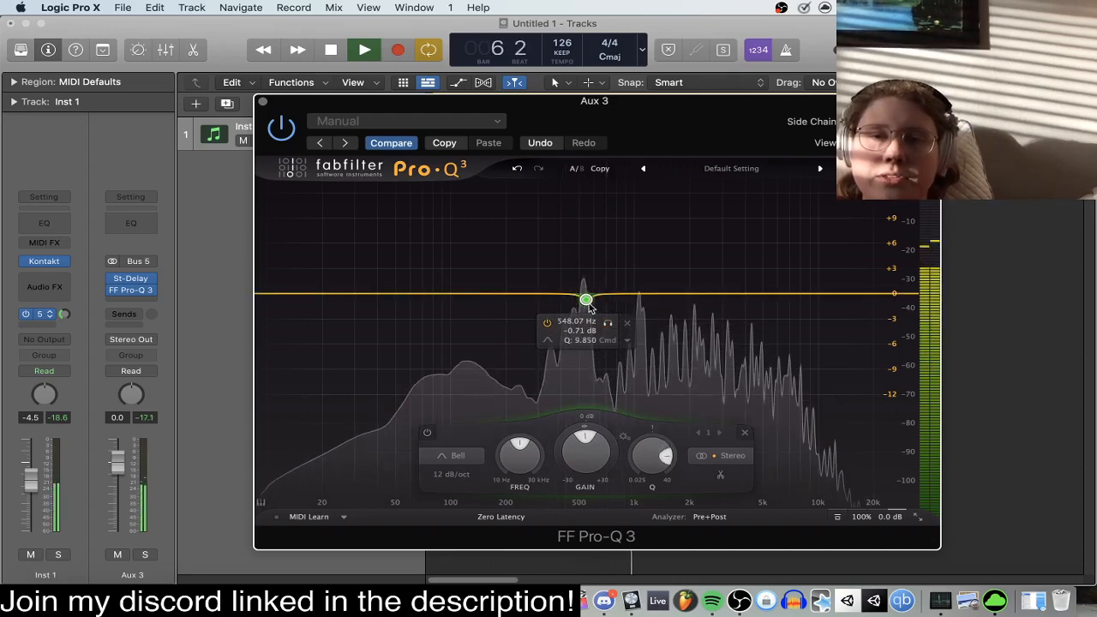
{"action": "left_click", "coordinate": [607, 323]}
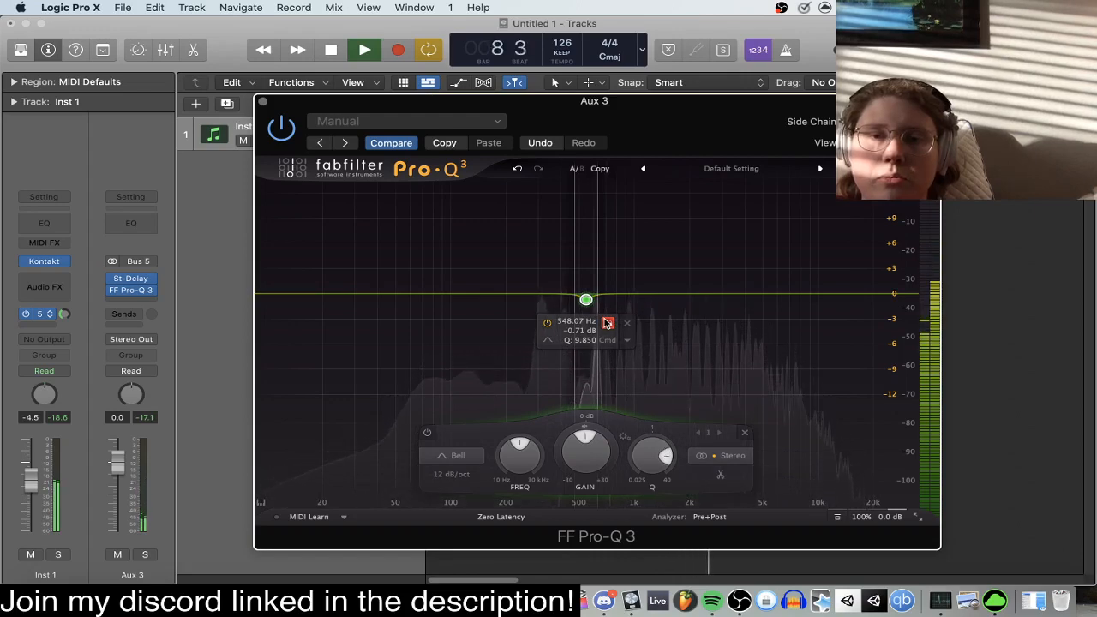
{"action": "left_click_drag", "start_coordinate": [608, 323], "coordinate": [610, 323]}
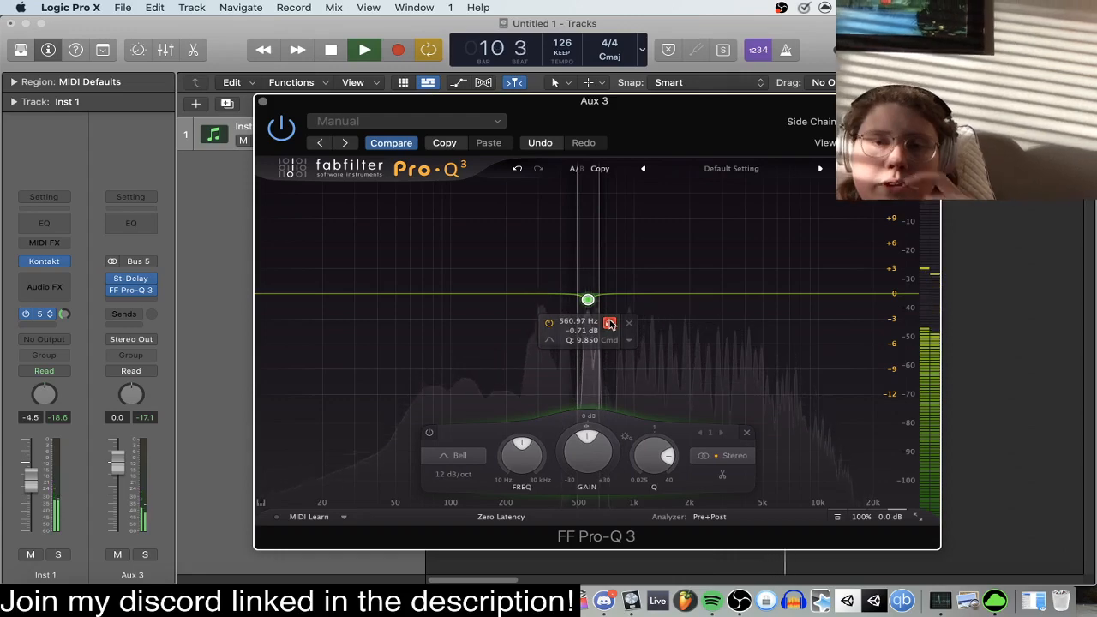
{"action": "left_click_drag", "start_coordinate": [609, 323], "coordinate": [609, 323]}
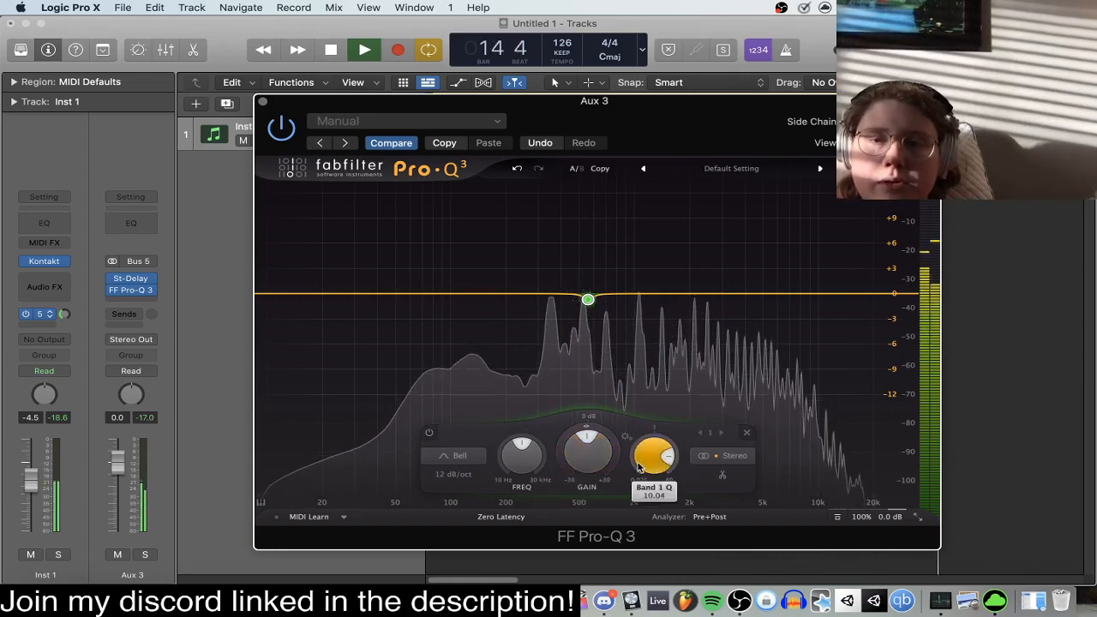
{"action": "left_click_drag", "start_coordinate": [590, 463], "coordinate": [613, 535]}
{"action": "mouse_move", "coordinate": [593, 377]}
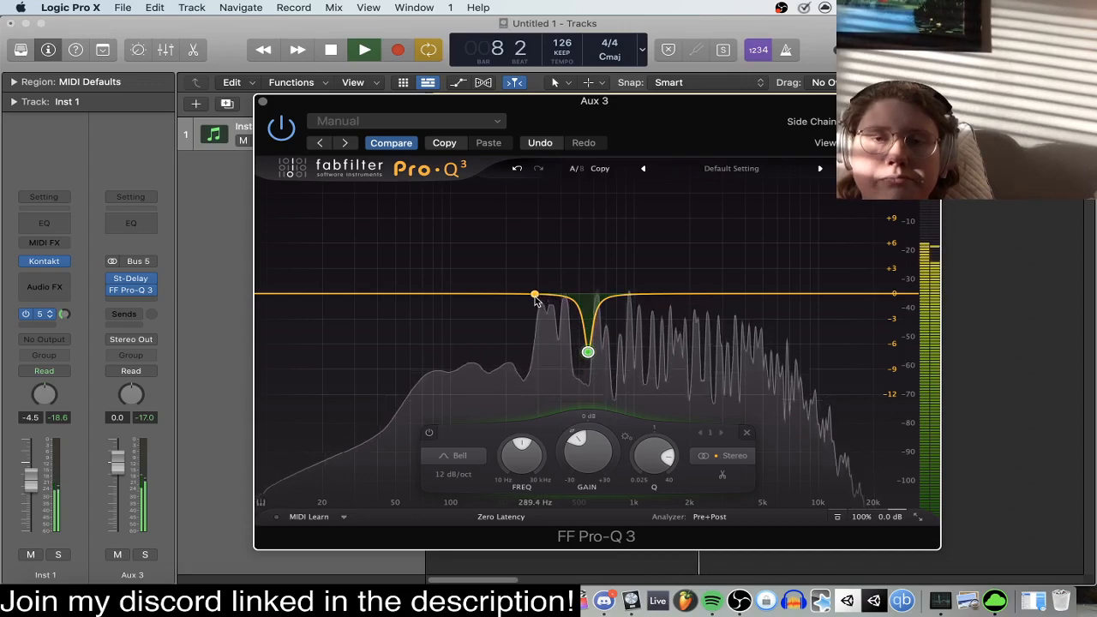
Add a second narrow bell cut with a Q of 23.53 and solo-audition it while tuning it to about 414 Hz at -7.09 dB.
{"action": "left_click_drag", "start_coordinate": [535, 297], "coordinate": [566, 355]}
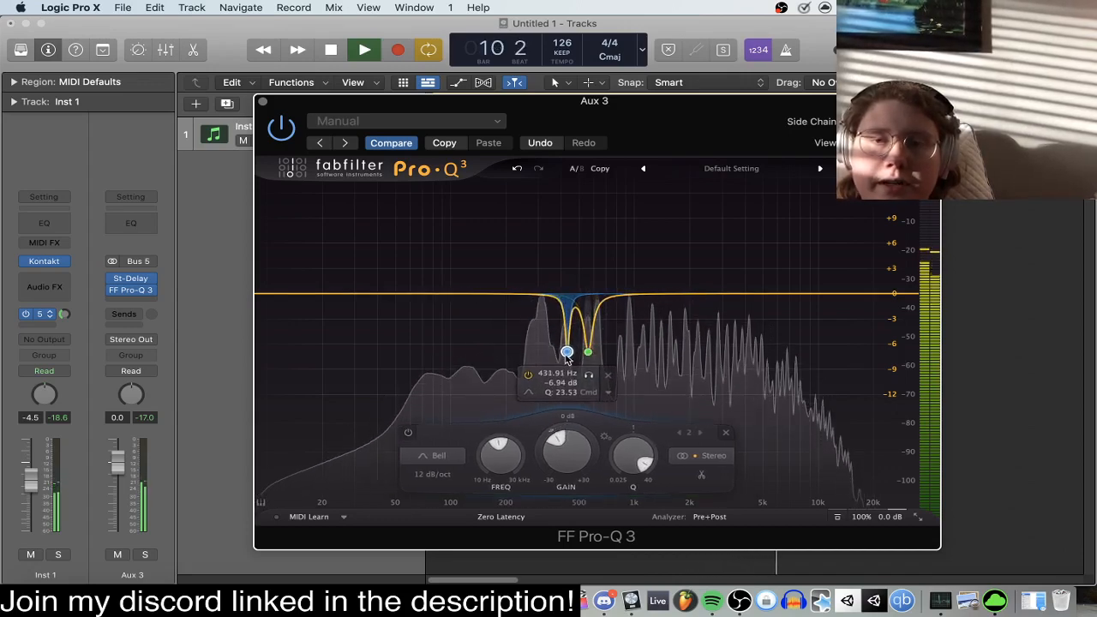
{"action": "left_click", "coordinate": [588, 379]}
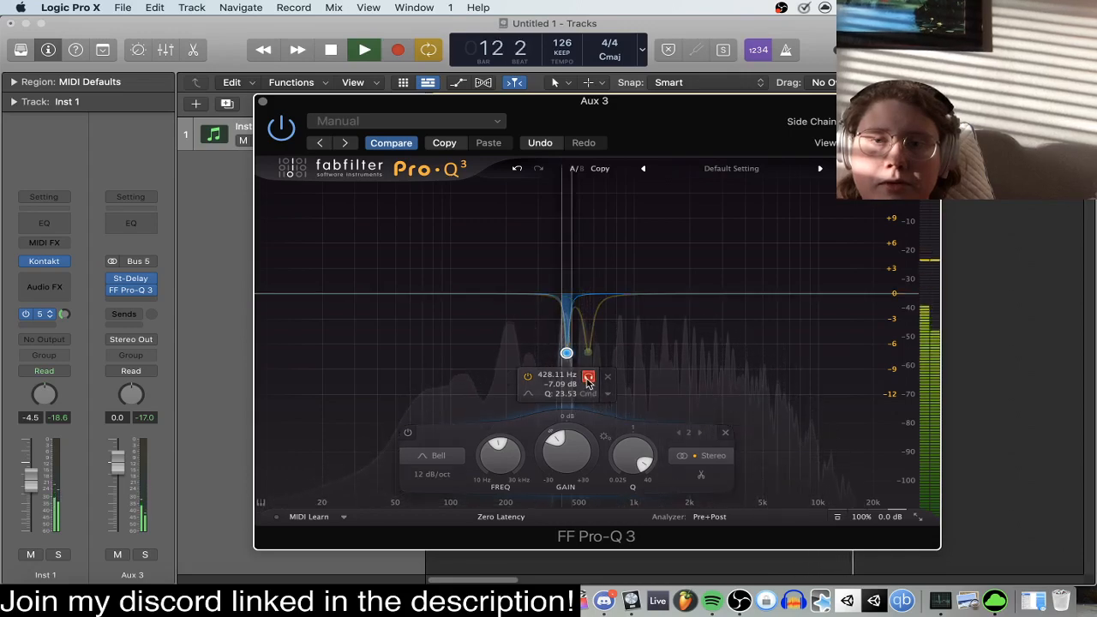
{"action": "left_click_drag", "start_coordinate": [586, 382], "coordinate": [576, 377]}
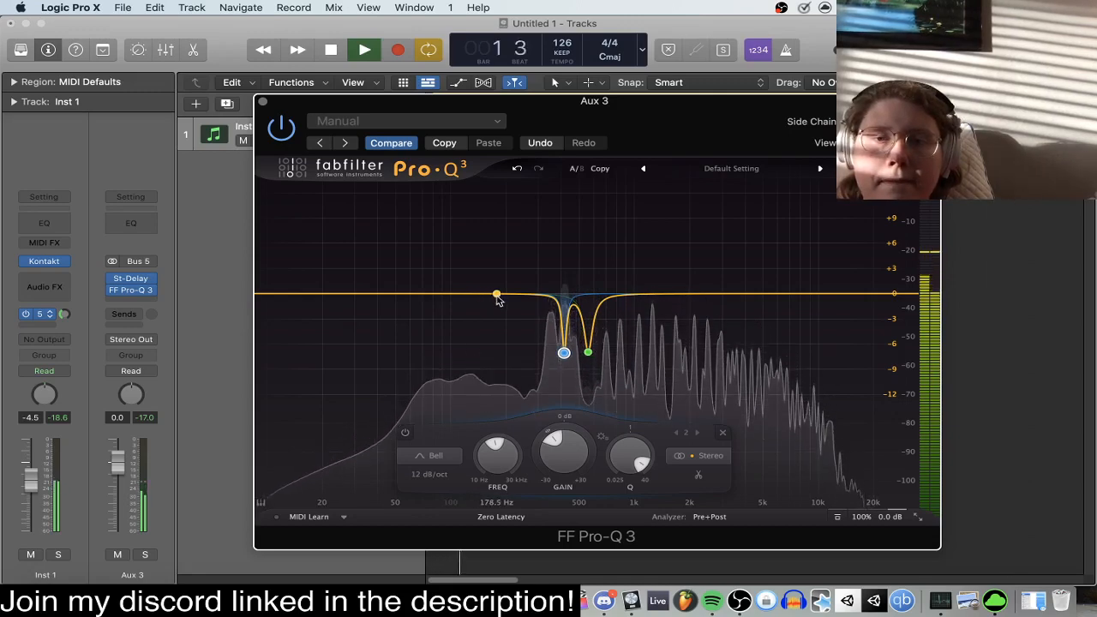
Add a third narrow bell cut at about 278 Hz, -7.01 dB and Q 14.80, solo-audition it during playback, and stop playback.
{"action": "left_click_drag", "start_coordinate": [497, 297], "coordinate": [531, 361]}
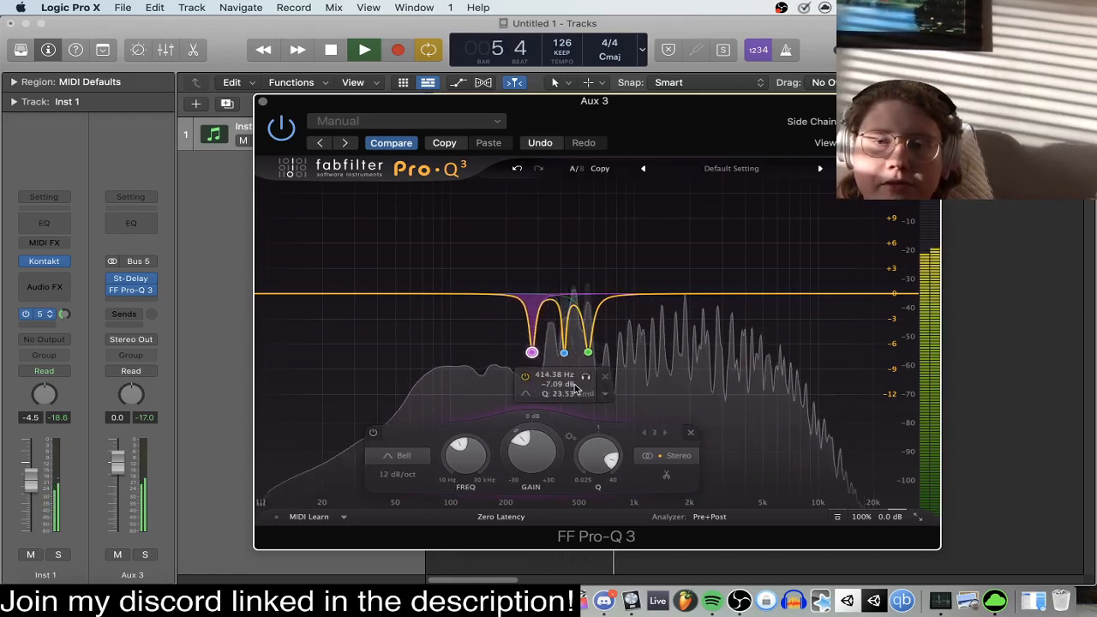
{"action": "left_click", "coordinate": [585, 377]}
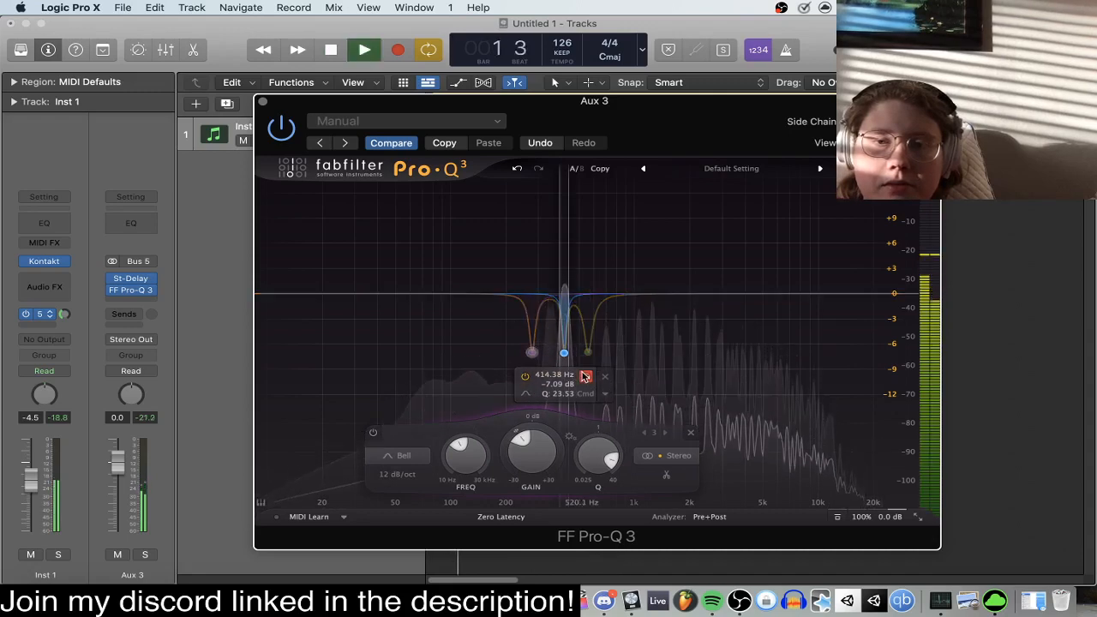
{"action": "key", "text": "space"}
{"action": "key", "text": "space"}
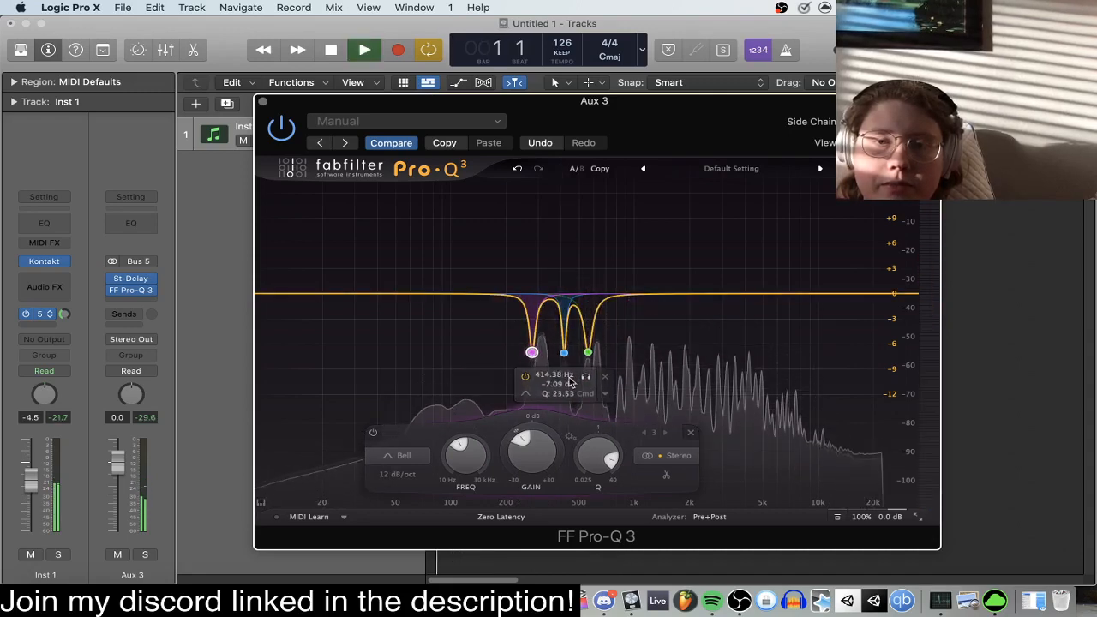
{"action": "left_click", "coordinate": [586, 376]}
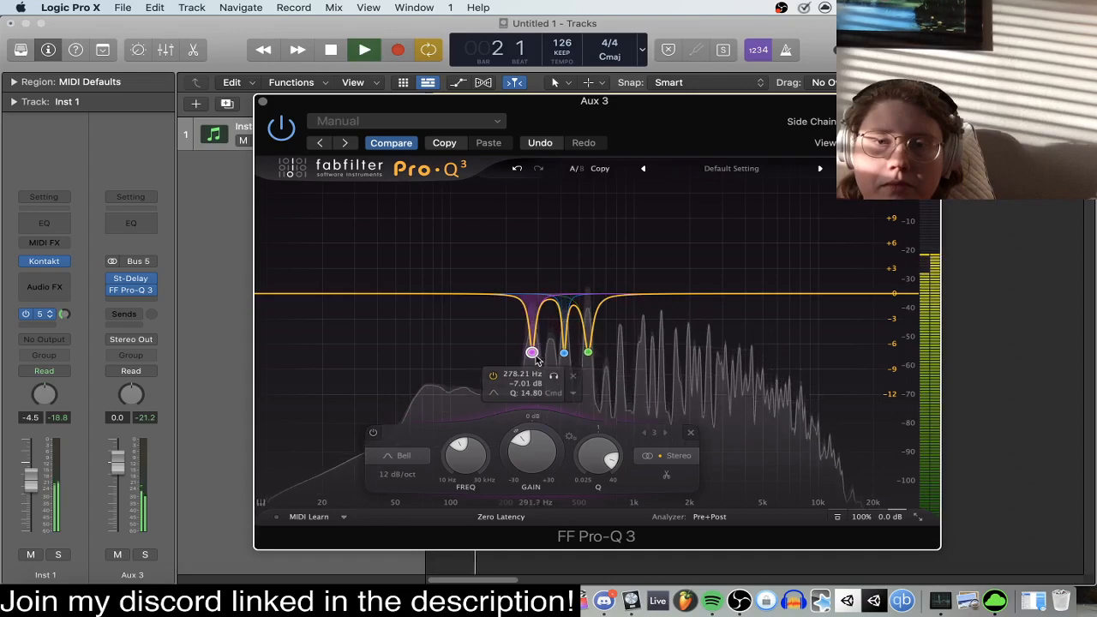
{"action": "left_click", "coordinate": [554, 375]}
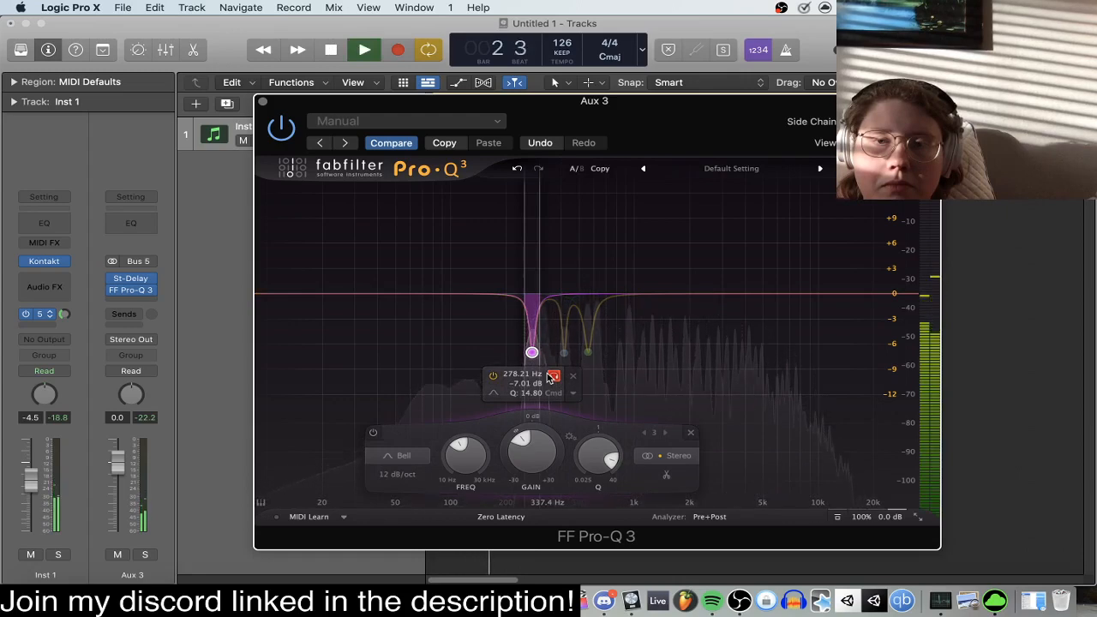
{"action": "left_click_drag", "start_coordinate": [550, 378], "coordinate": [550, 378]}
{"action": "key", "text": "space"}
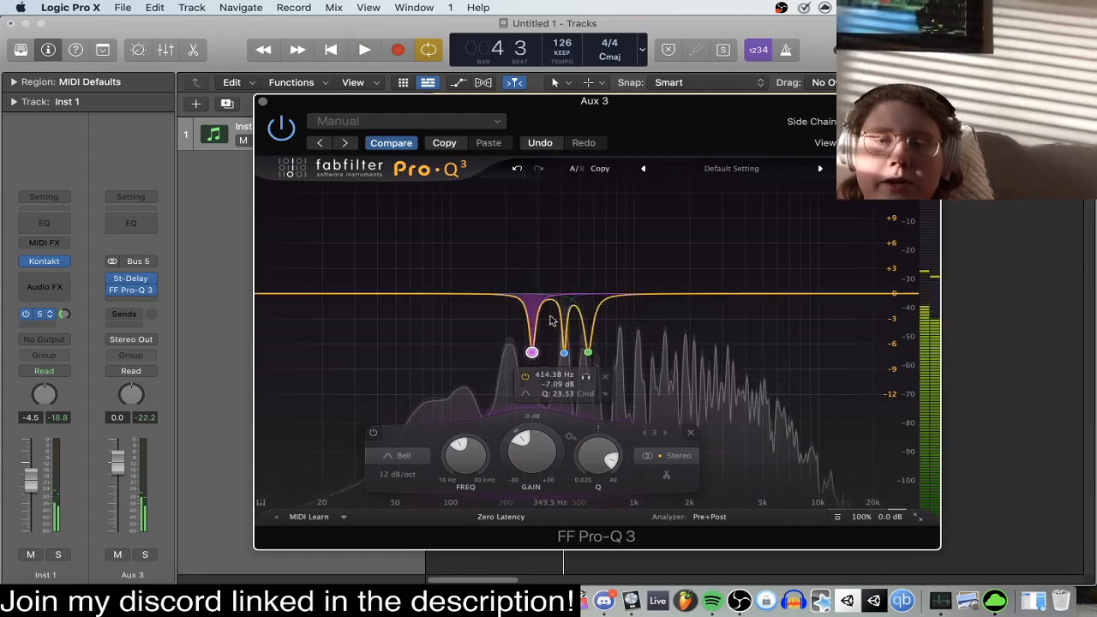
Close the EQ window and open the Sampler 1 region in an enlarged Piano Roll.
{"action": "mouse_move", "coordinate": [608, 341]}
{"action": "mouse_move", "coordinate": [509, 306]}
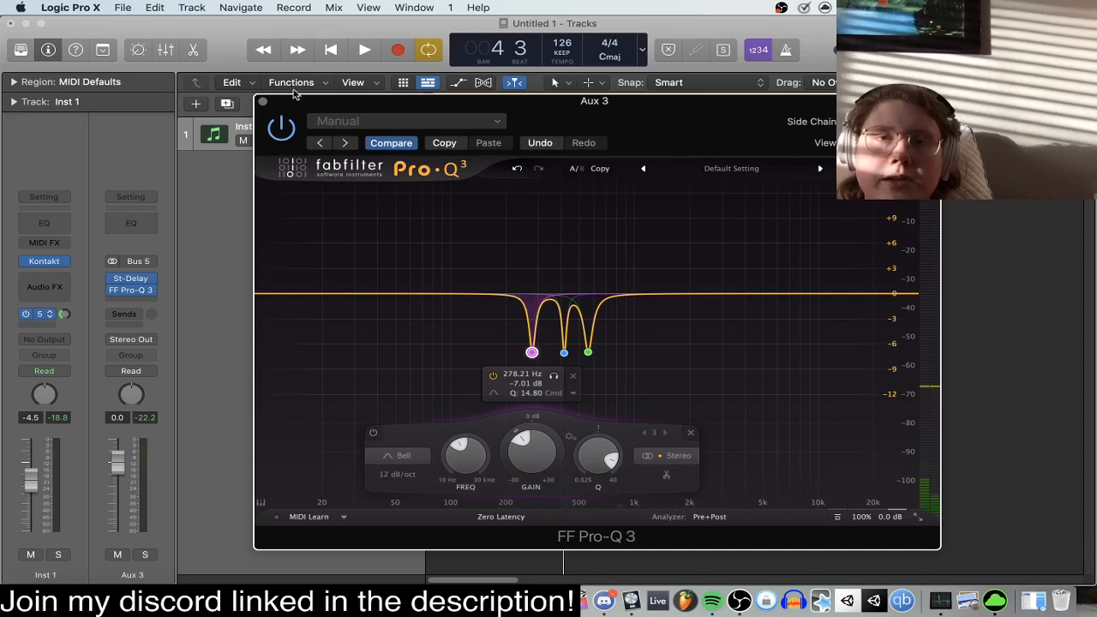
{"action": "left_click", "coordinate": [264, 102]}
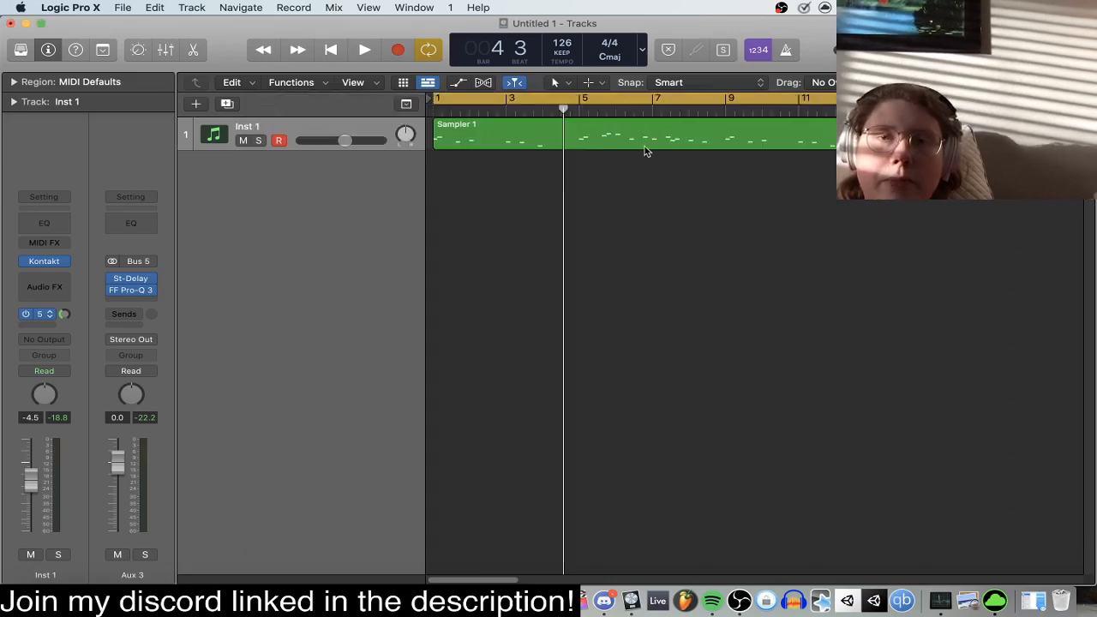
{"action": "left_click", "coordinate": [646, 151]}
{"action": "key", "text": "p"}
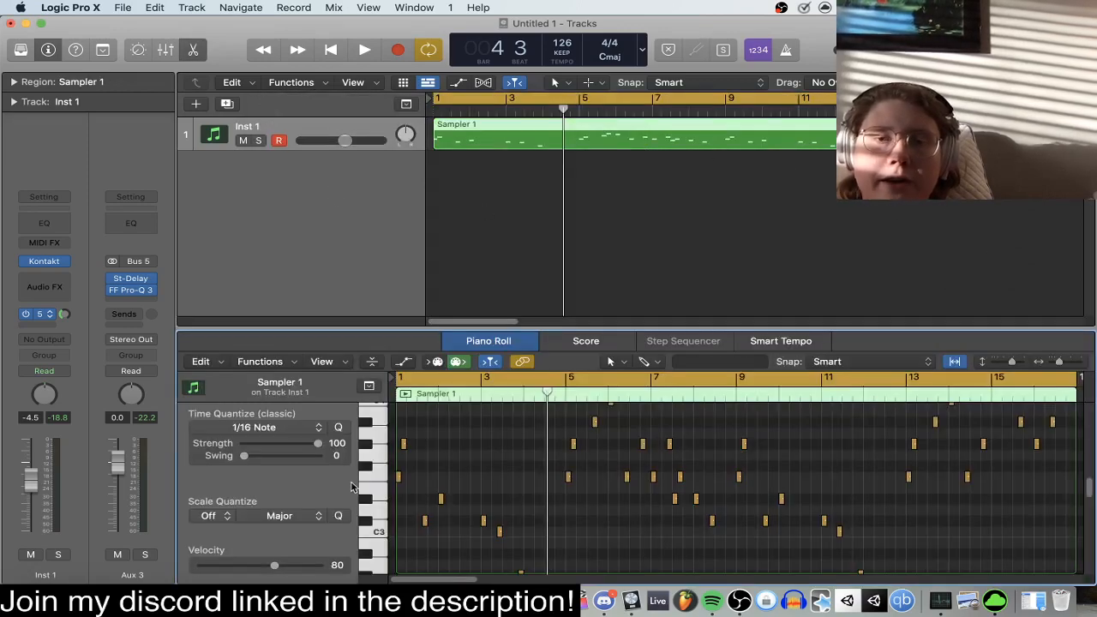
{"action": "left_click_drag", "start_coordinate": [627, 328], "coordinate": [627, 230]}
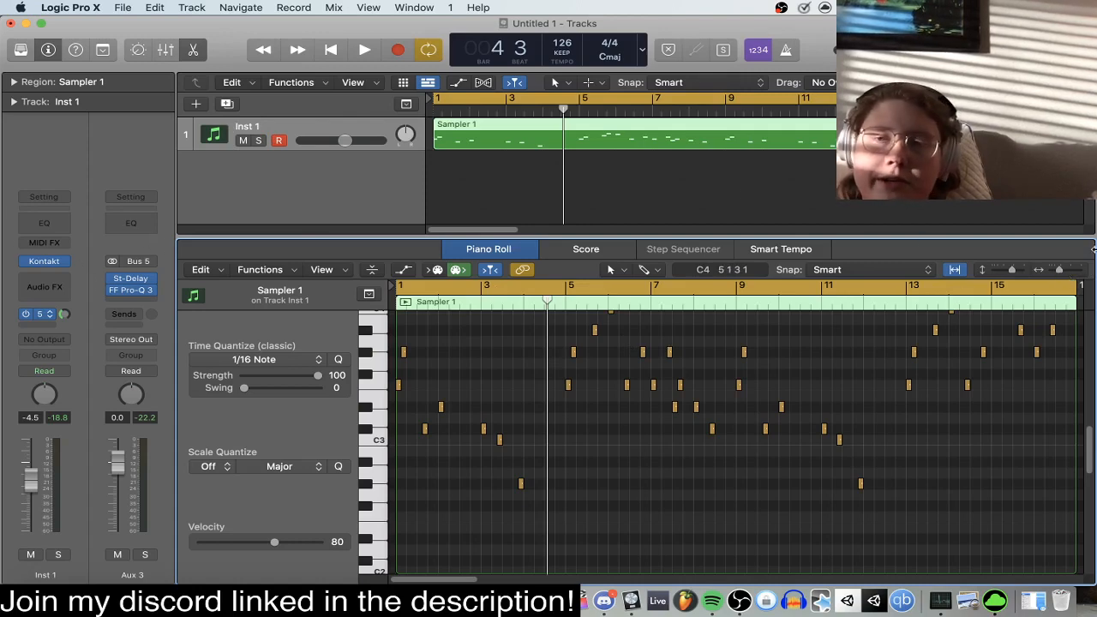
Examine the melody notes in bars 5 to 6, sounding the three-note group between 5 3 and 6 together before deselecting it.
{"action": "left_click_drag", "start_coordinate": [1061, 271], "coordinate": [1082, 271]}
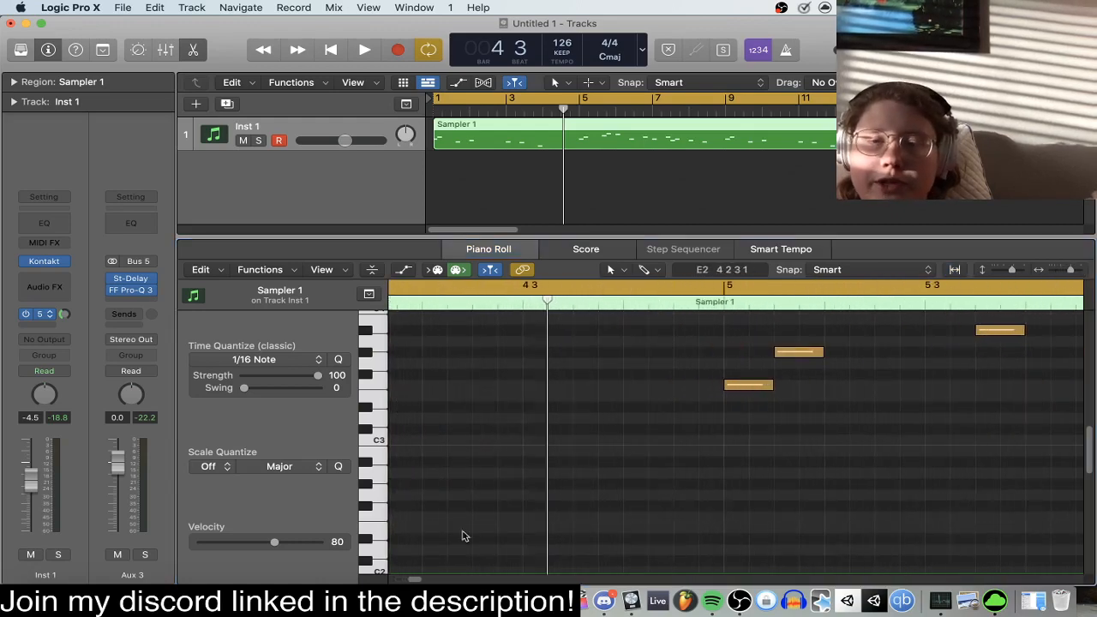
{"action": "left_click_drag", "start_coordinate": [414, 580], "coordinate": [418, 581]}
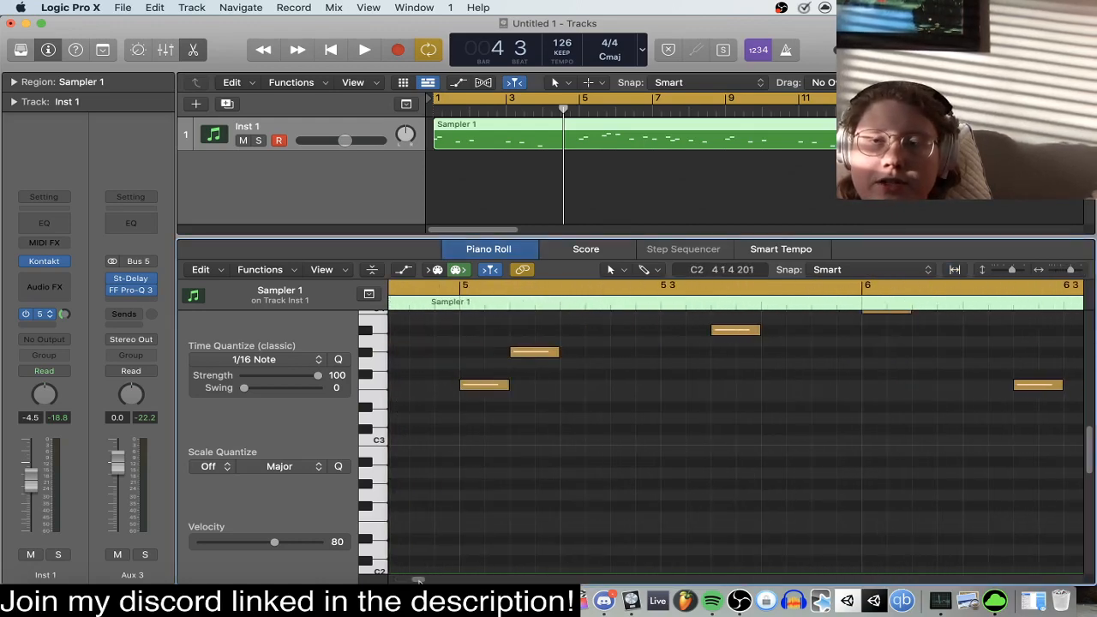
{"action": "scroll", "coordinate": [472, 449], "scroll_direction": "up", "scroll_amount": 3}
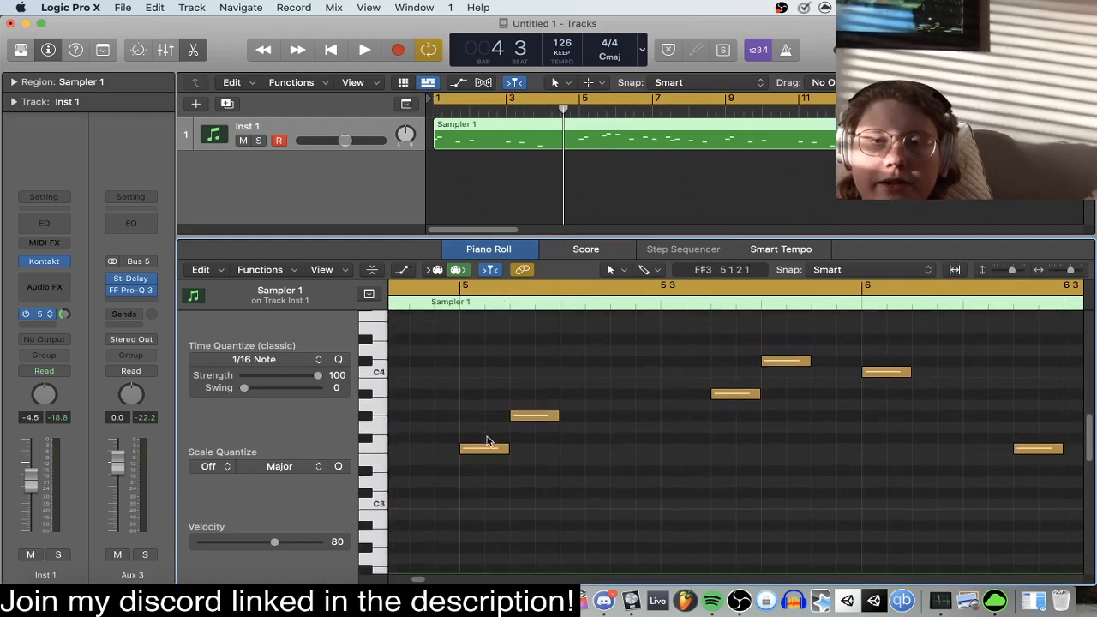
{"action": "scroll", "coordinate": [483, 446], "scroll_direction": "up", "scroll_amount": 1}
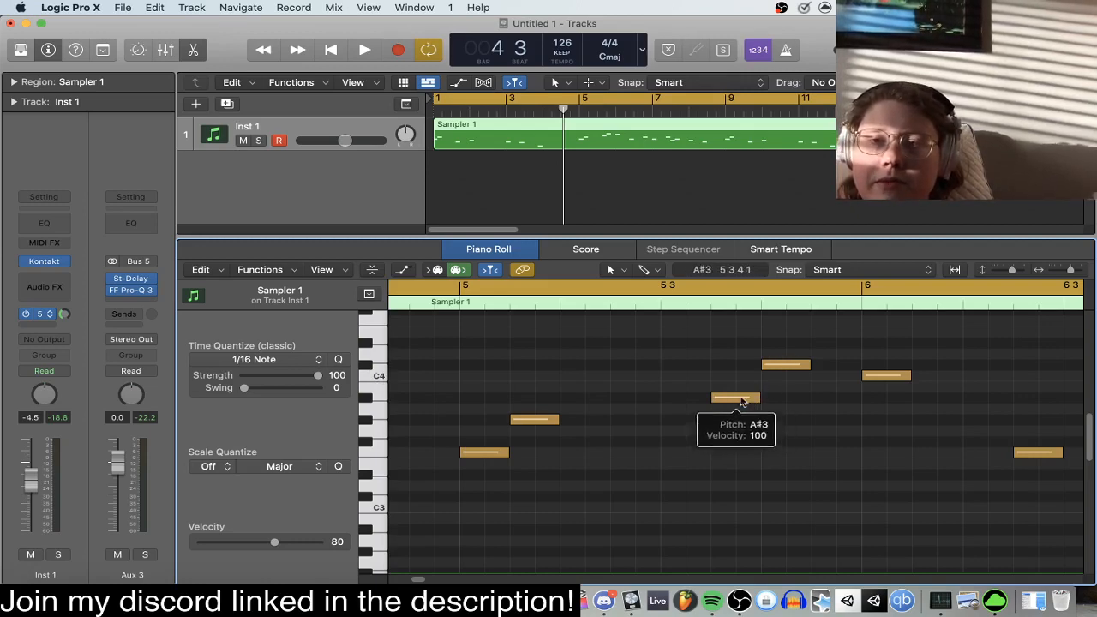
{"action": "left_click_drag", "start_coordinate": [724, 345], "coordinate": [962, 435]}
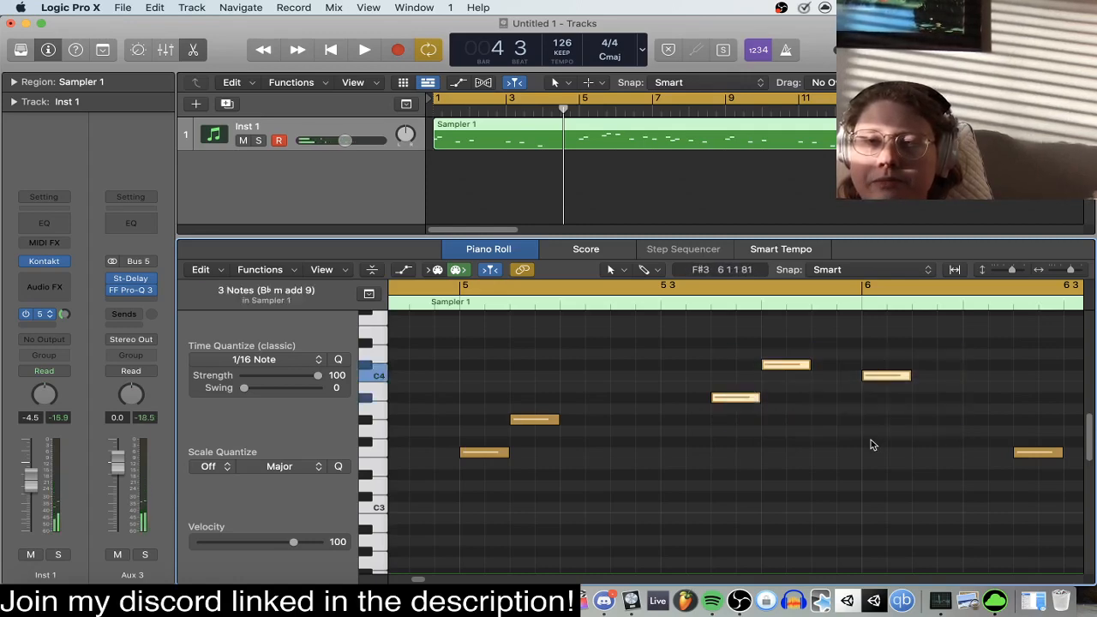
{"action": "left_click", "coordinate": [872, 444]}
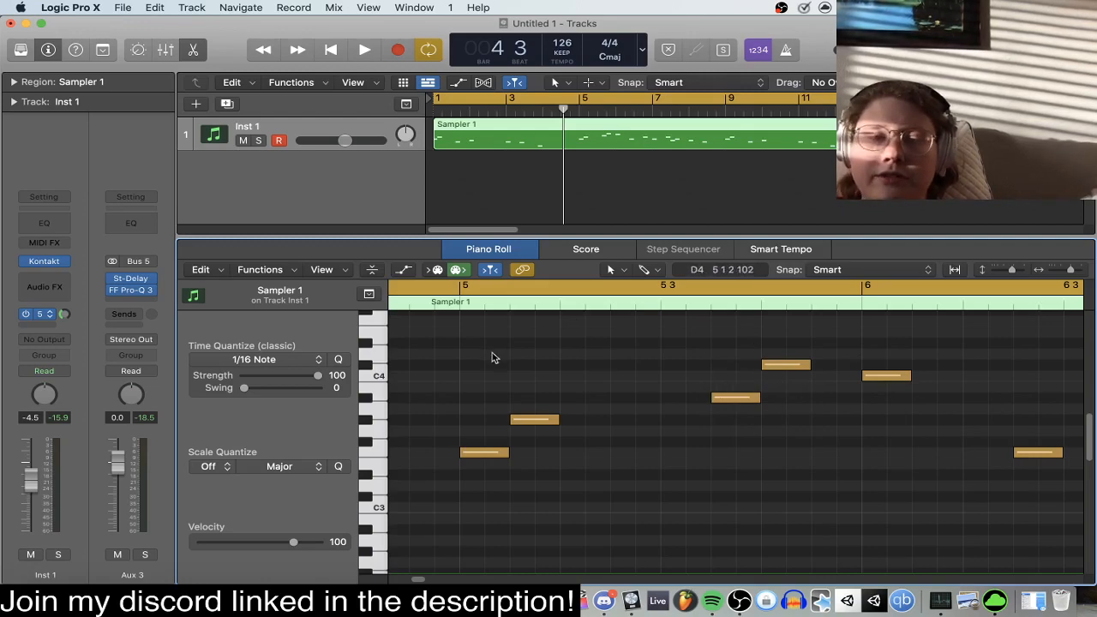
Close the Piano Roll, review the Stereo Delay and Pro-Q 3 settings on Aux 3, and close the EQ window.
{"action": "left_click", "coordinate": [197, 51]}
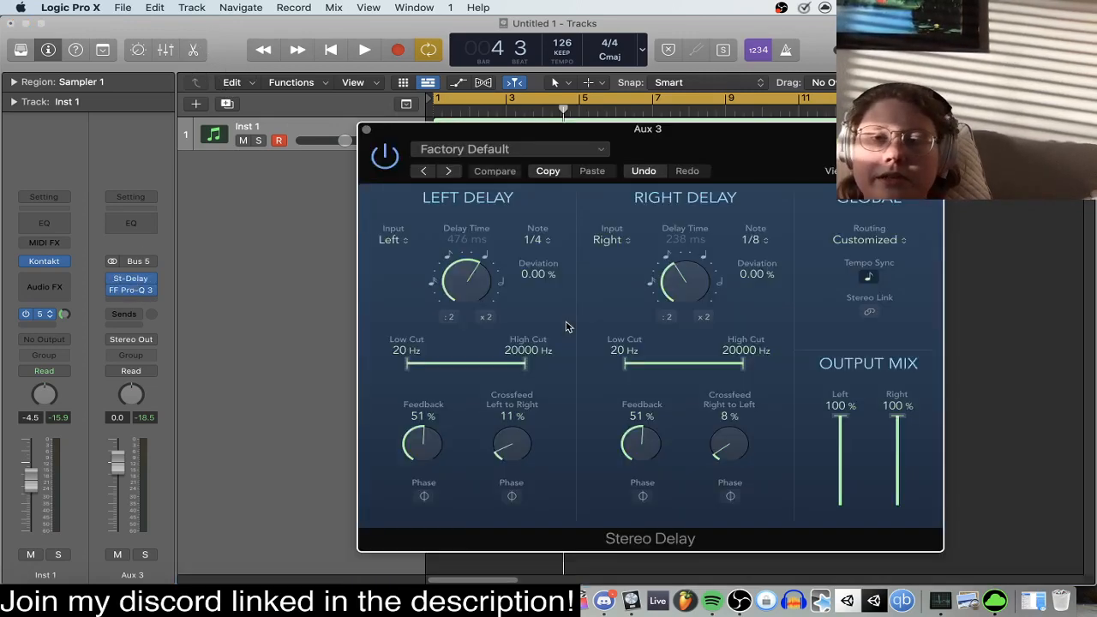
{"action": "left_click", "coordinate": [133, 291]}
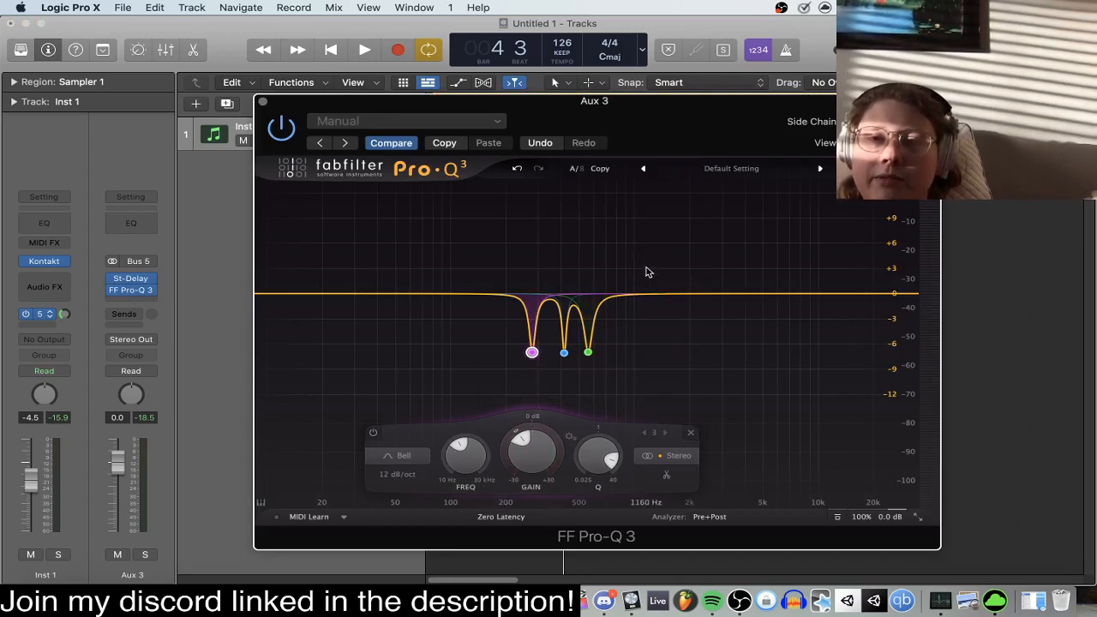
{"action": "left_click_drag", "start_coordinate": [766, 115], "coordinate": [745, 117]}
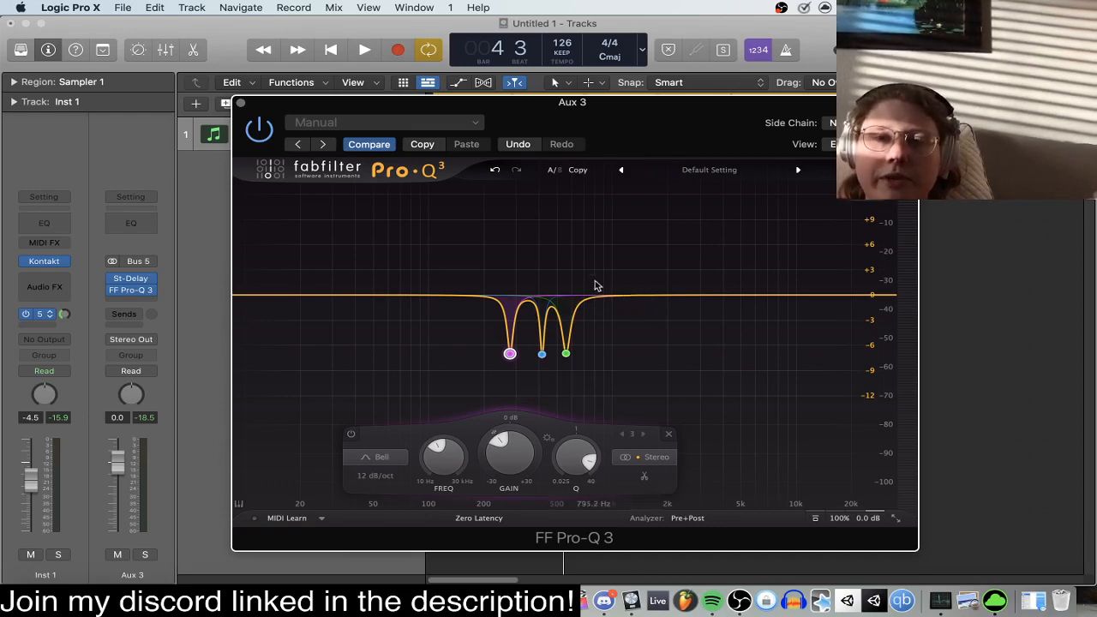
{"action": "left_click", "coordinate": [241, 103]}
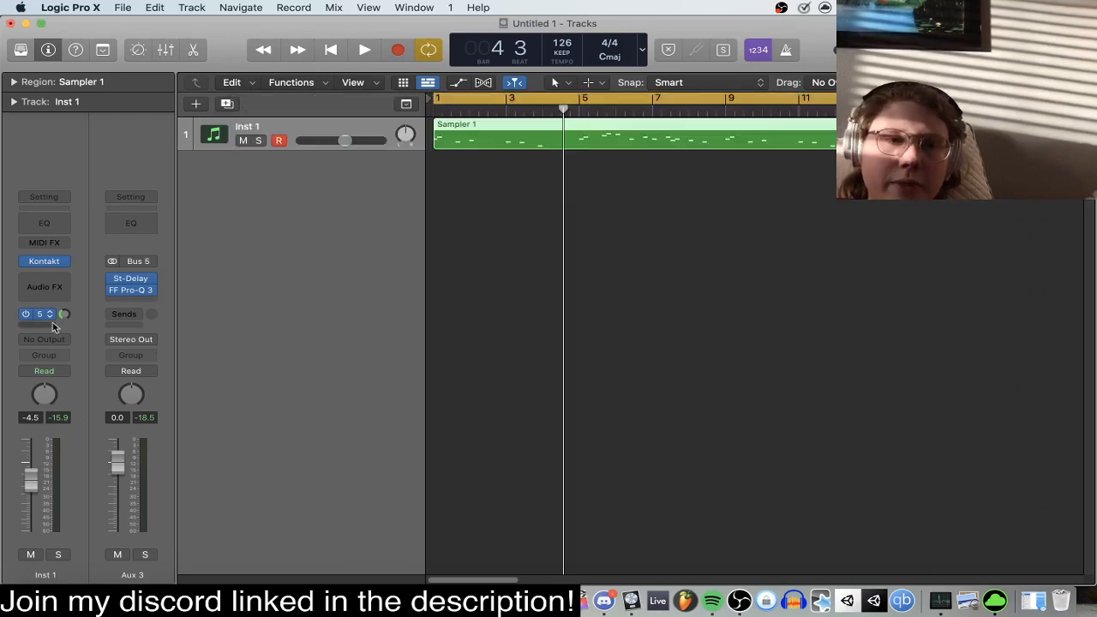
Add a Bus 6 send to Inst 1 and turn its Bus 5 send level down to -∞.
{"action": "left_click", "coordinate": [37, 330]}
{"action": "mouse_move", "coordinate": [63, 342]}
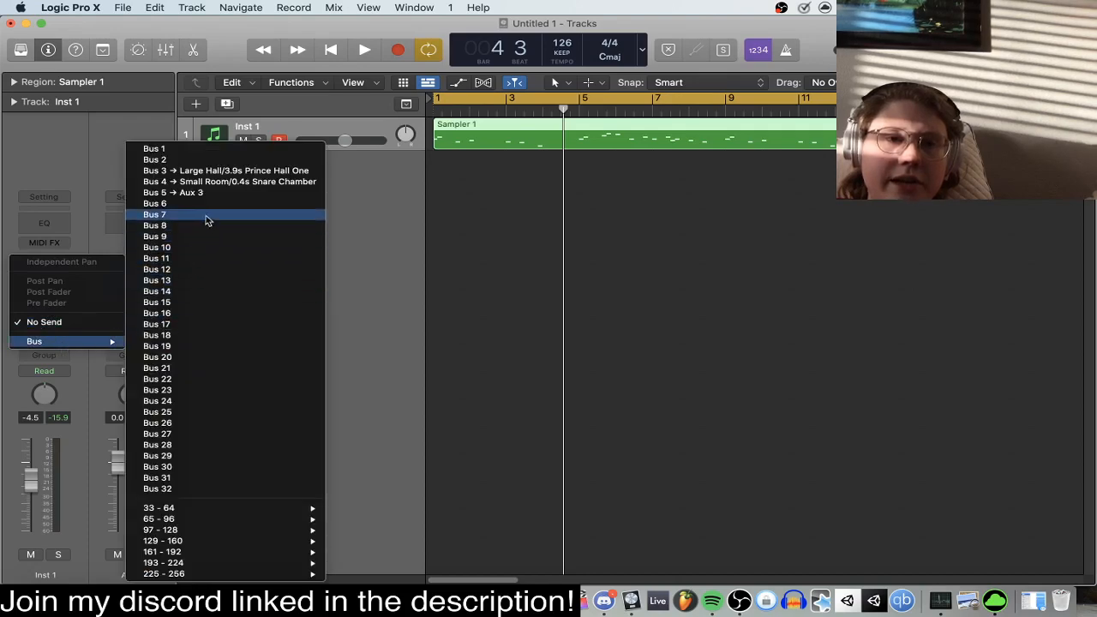
{"action": "left_click", "coordinate": [154, 203]}
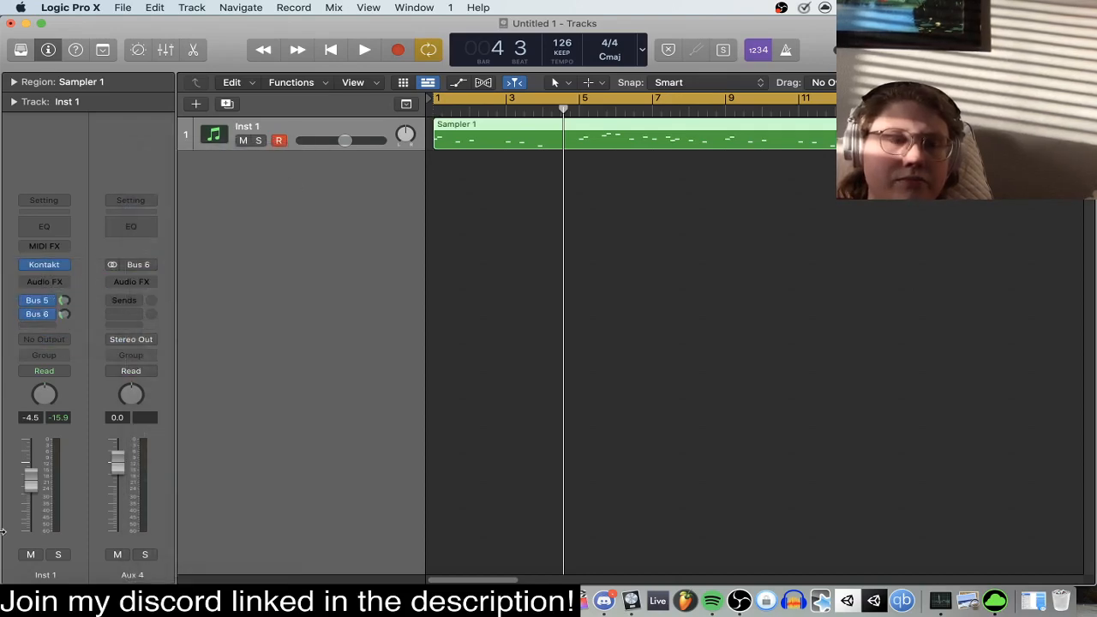
{"action": "left_click_drag", "start_coordinate": [65, 301], "coordinate": [64, 326]}
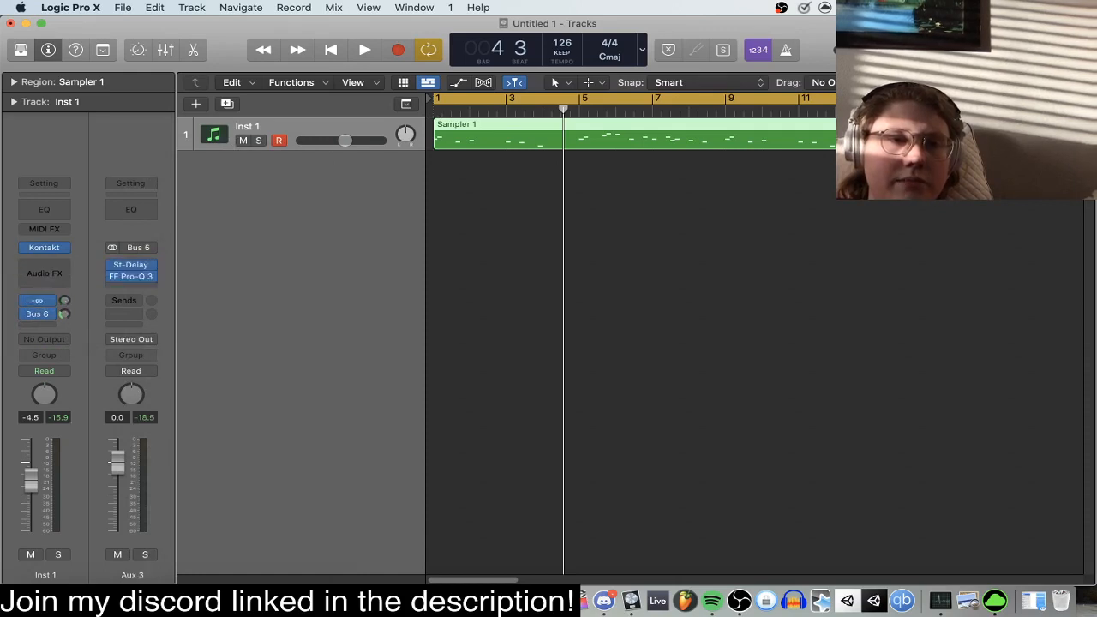
{"action": "left_click", "coordinate": [65, 316]}
Insert a stereo ValhallaVintageVerb on Aux 4 and reposition its window.
{"action": "left_click", "coordinate": [130, 281]}
{"action": "mouse_move", "coordinate": [176, 343]}
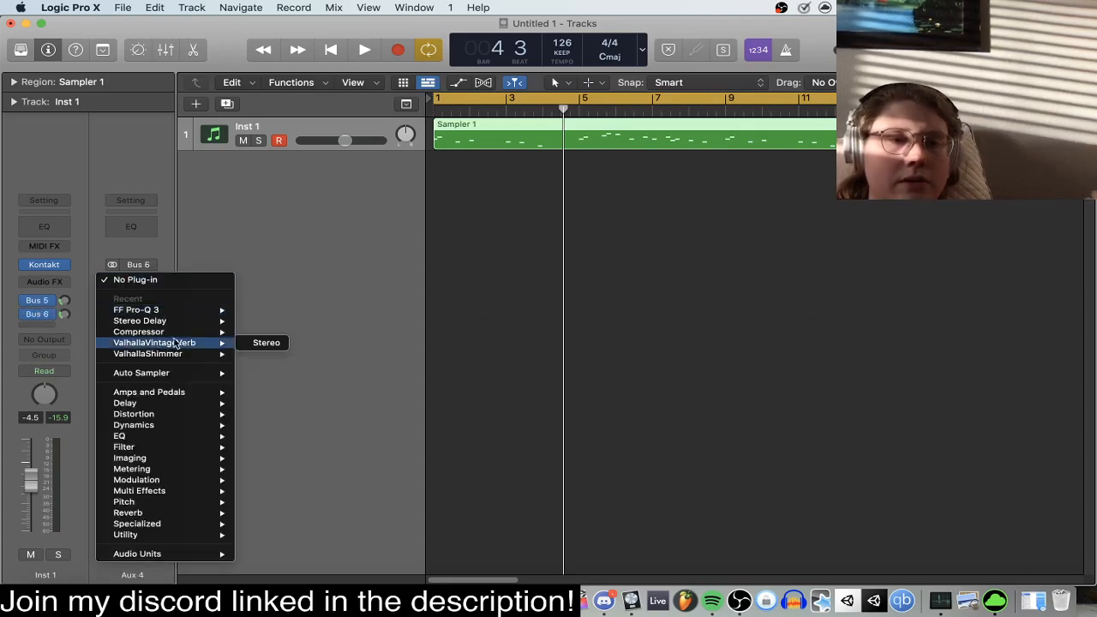
{"action": "left_click", "coordinate": [266, 343]}
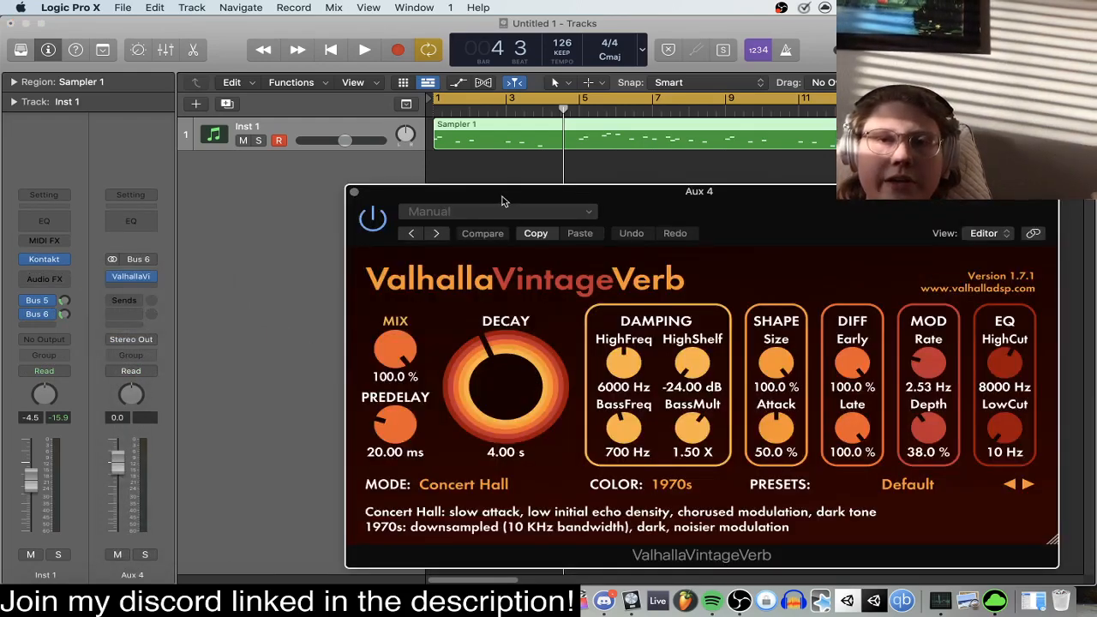
{"action": "left_click_drag", "start_coordinate": [503, 196], "coordinate": [479, 177]}
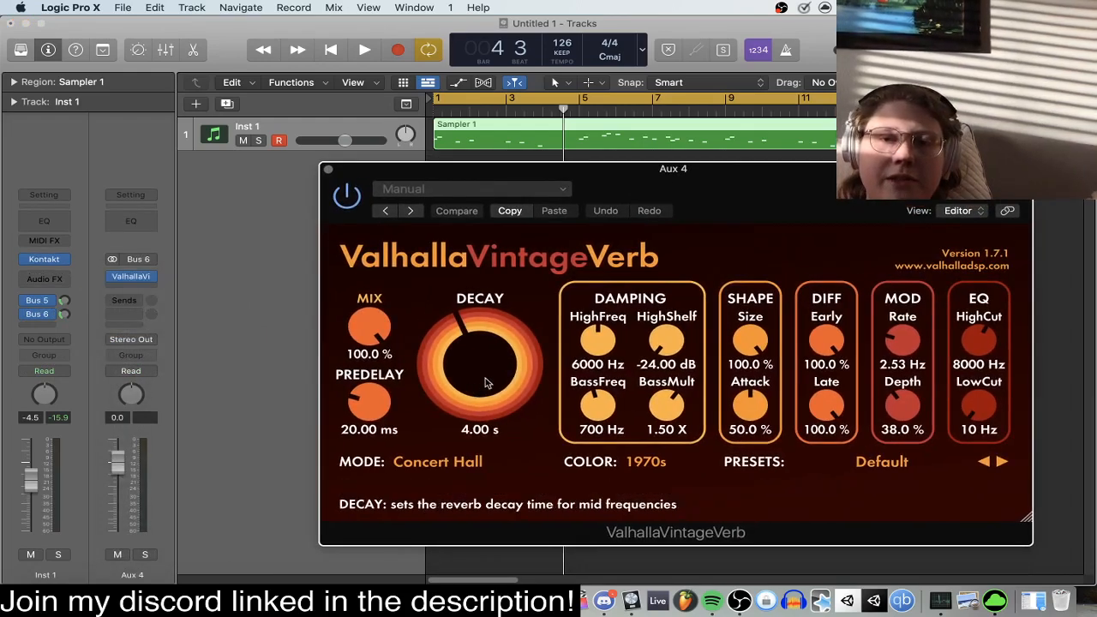
Raise the reverb decay to 10.15 s, briefly auditioning it during playback.
{"action": "left_click_drag", "start_coordinate": [486, 380], "coordinate": [485, 367]}
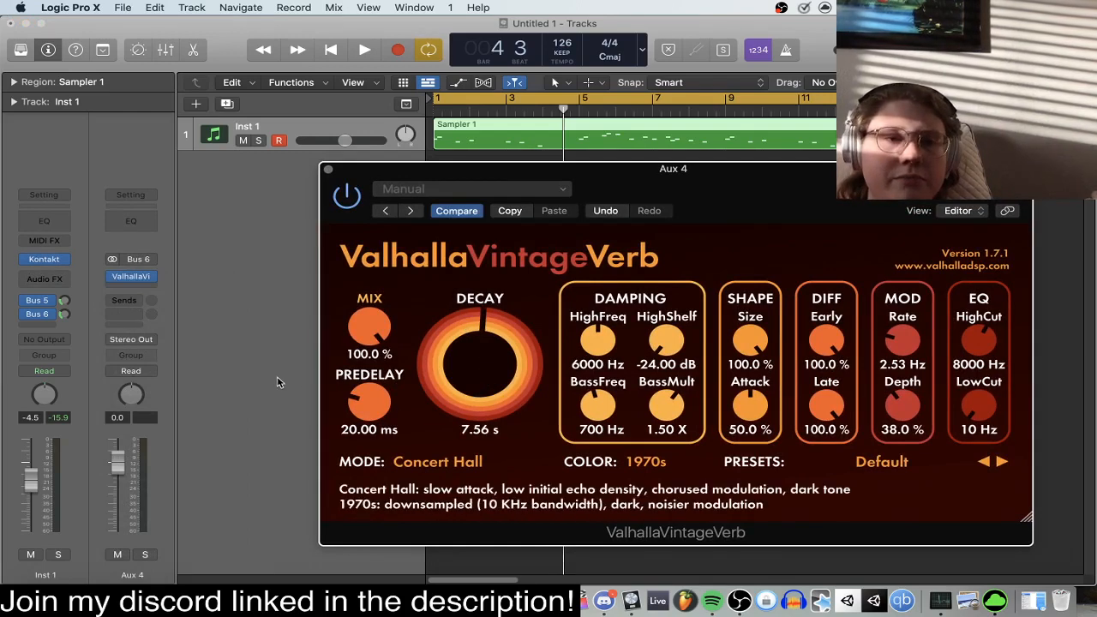
{"action": "key", "text": "space"}
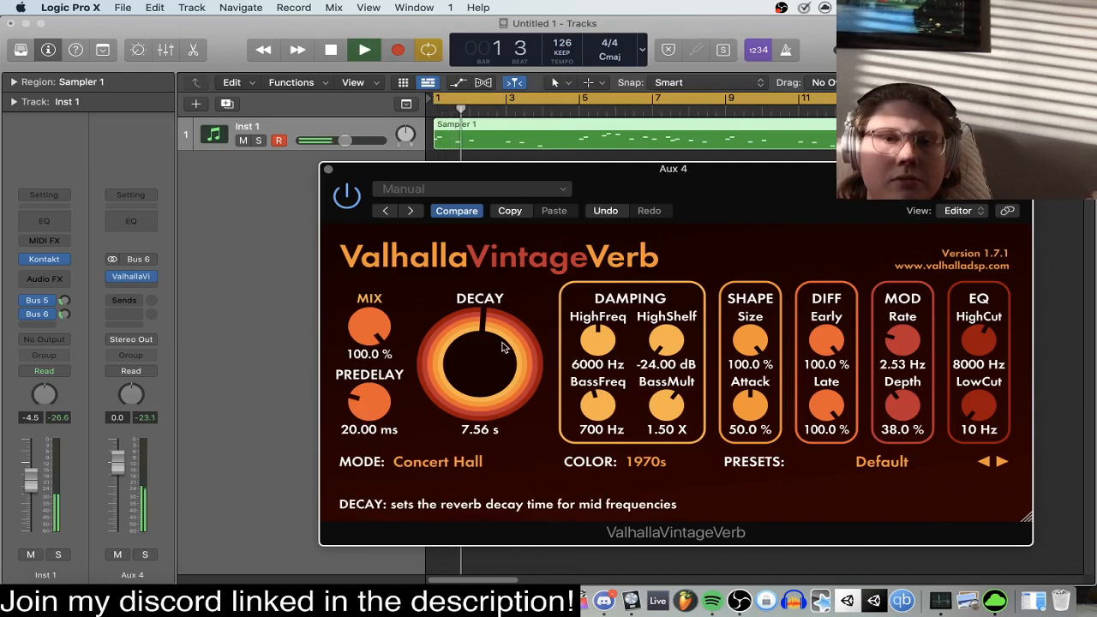
{"action": "key", "text": "space"}
{"action": "scroll", "coordinate": [490, 388], "scroll_direction": "up", "scroll_amount": 2}
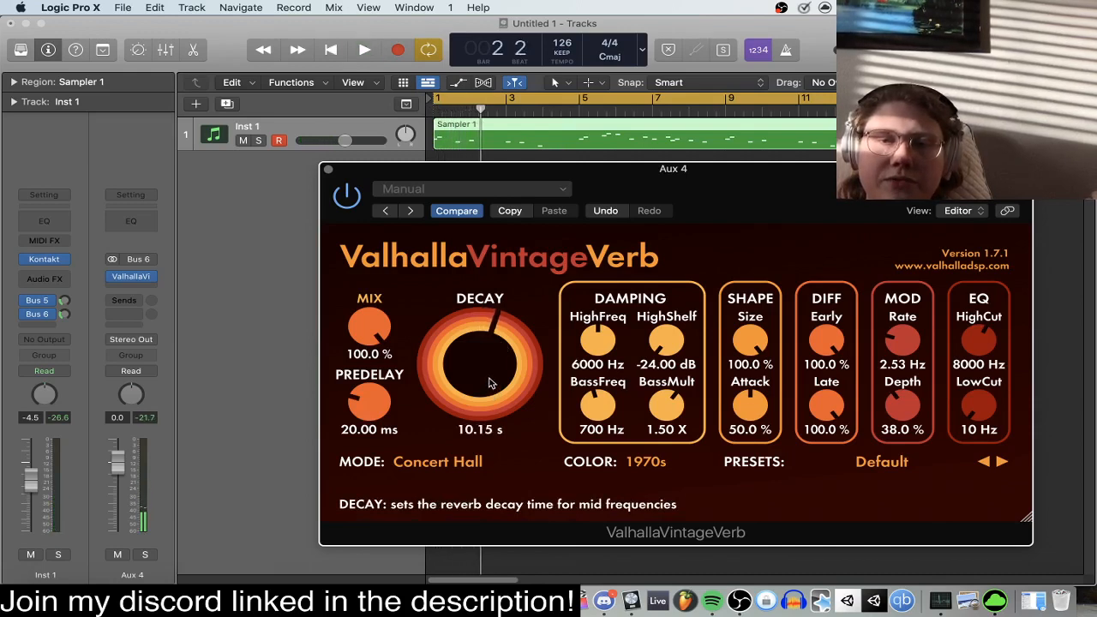
Brighten the reverb with damping HighFreq 10010 Hz, HighShelf -19.68 dB and EQ HighCut 9170 Hz.
{"action": "left_click_drag", "start_coordinate": [602, 352], "coordinate": [599, 337]}
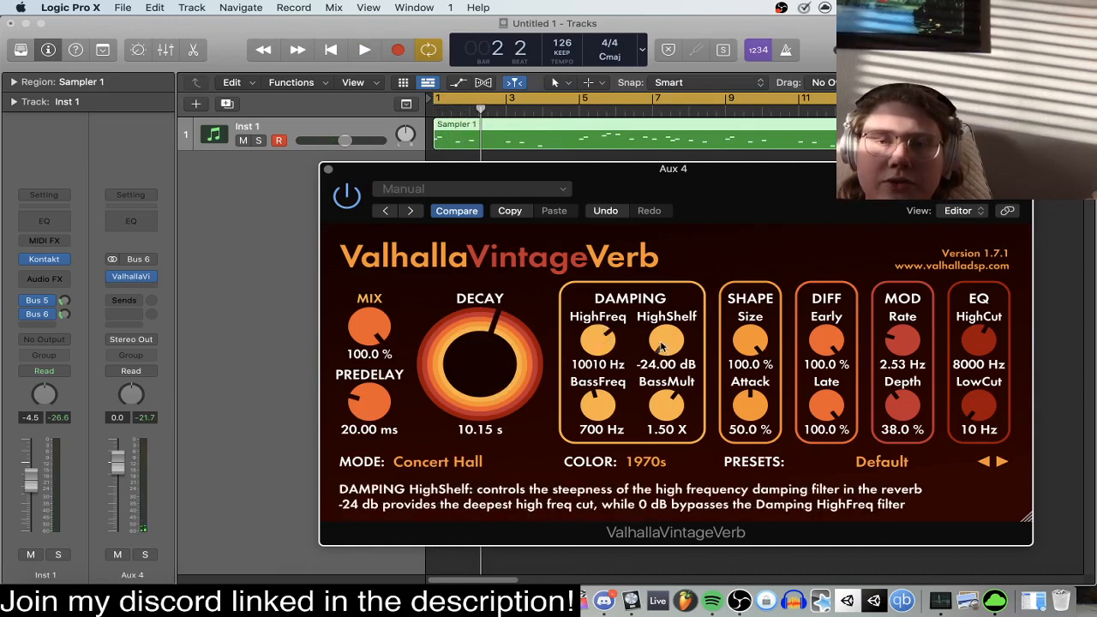
{"action": "left_click_drag", "start_coordinate": [666, 343], "coordinate": [667, 334]}
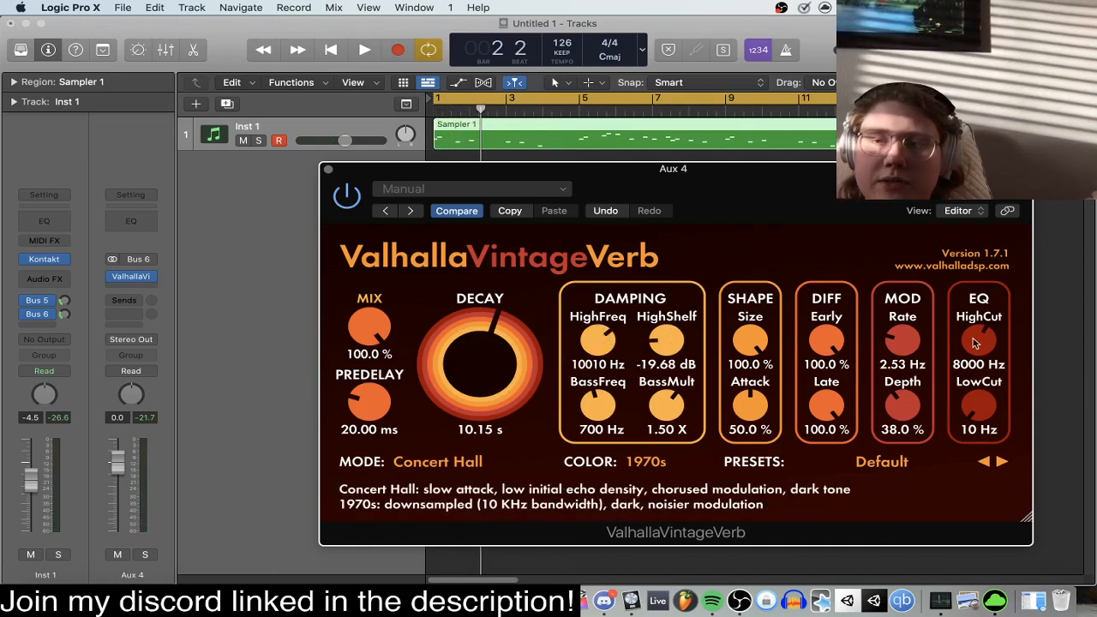
{"action": "left_click_drag", "start_coordinate": [975, 343], "coordinate": [975, 328]}
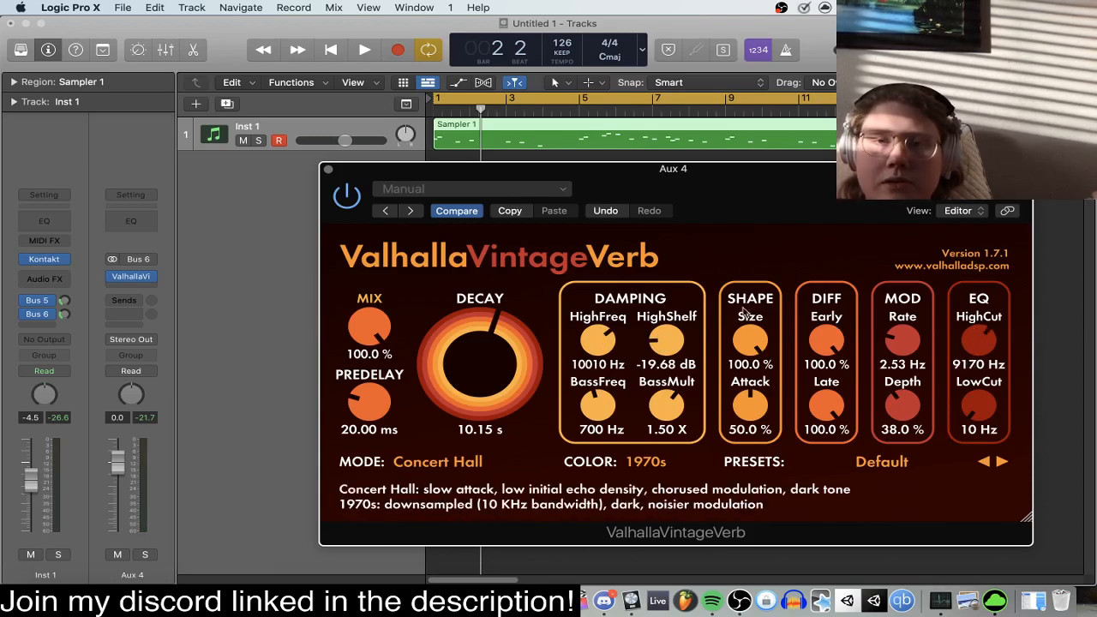
Play the region, set the Bus 5 send on Inst 1 to -∞, audition the Bus 6 reverb send, and stop playback.
{"action": "key", "text": "space"}
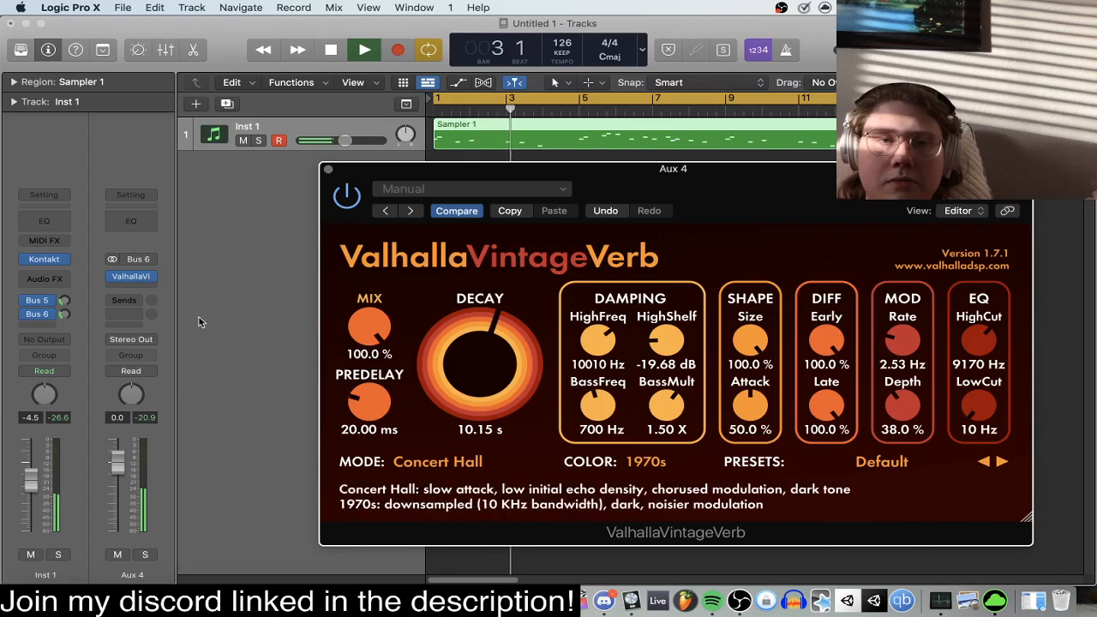
{"action": "left_click", "coordinate": [65, 317]}
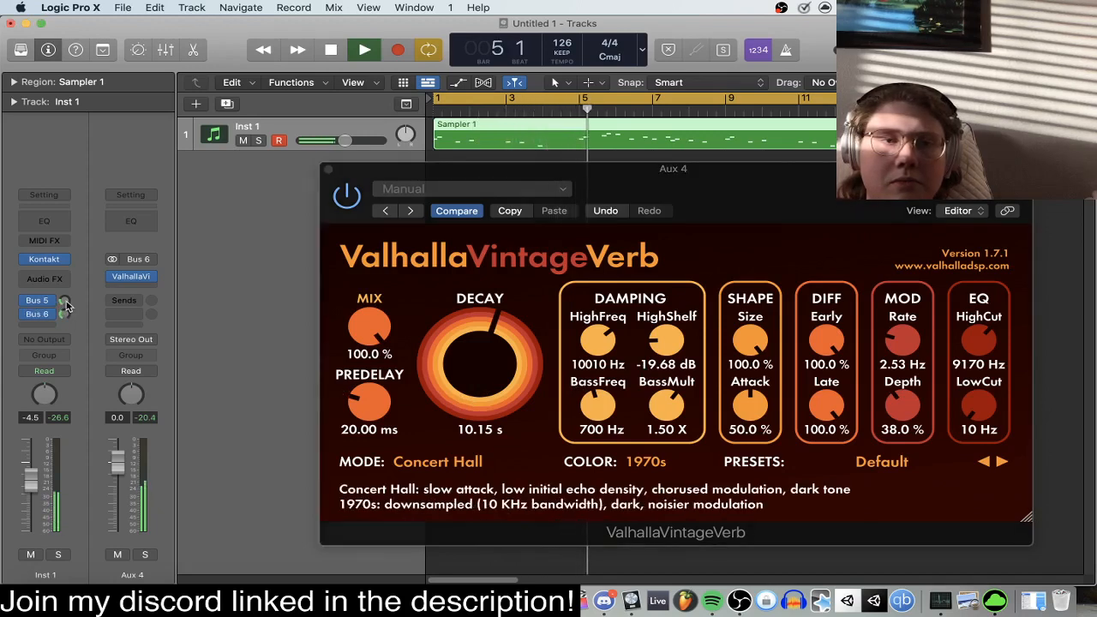
{"action": "left_click", "coordinate": [64, 302]}
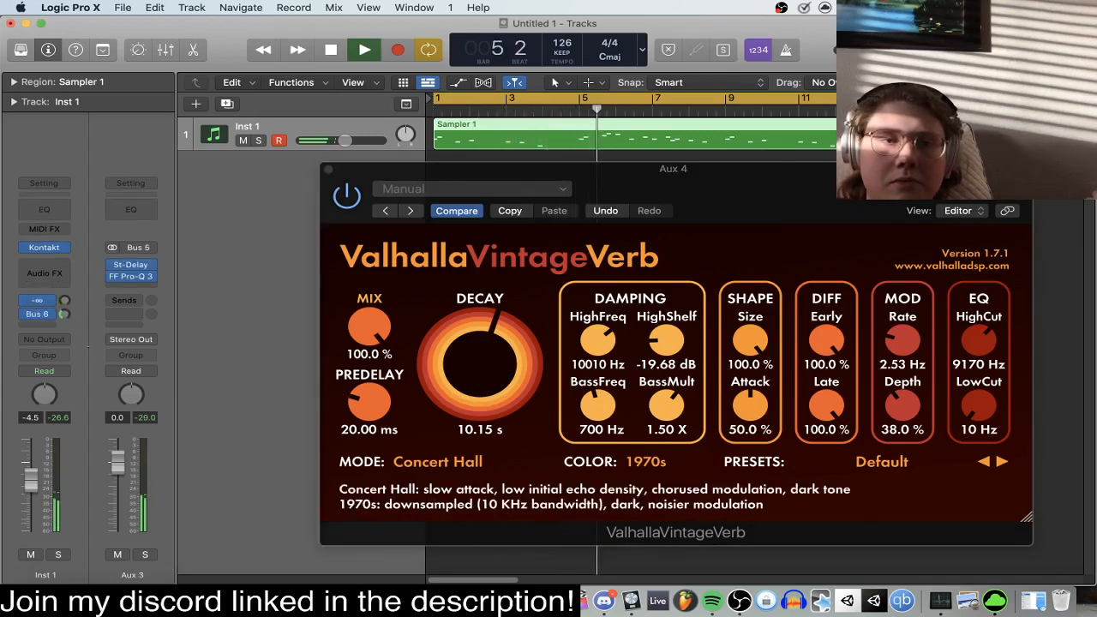
{"action": "left_click", "coordinate": [50, 318]}
{"action": "left_click", "coordinate": [53, 315]}
{"action": "key", "text": "space"}
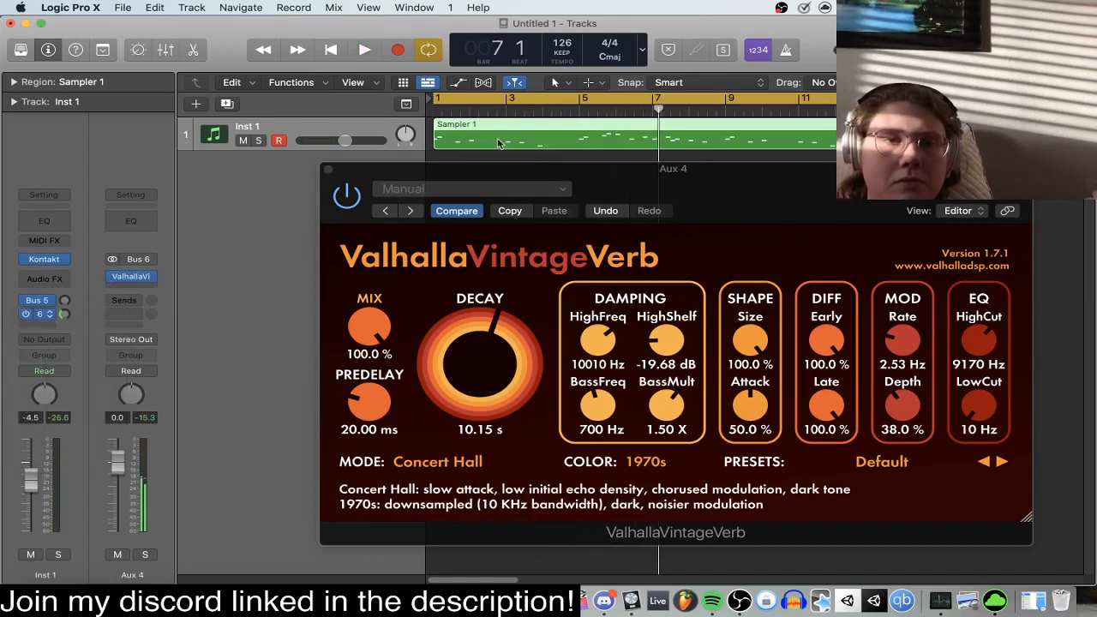
Close the reverb window, insert a stereo FF Pro-Q 3 after the reverb on Aux 4, and reposition its window.
{"action": "left_click", "coordinate": [329, 170]}
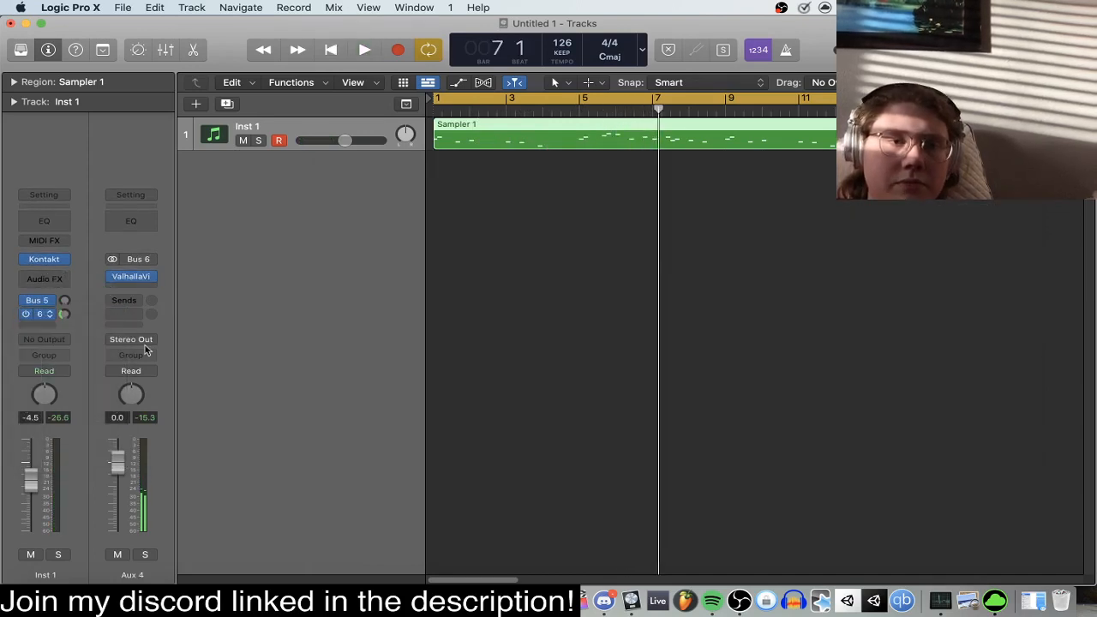
{"action": "left_click", "coordinate": [127, 290]}
{"action": "mouse_move", "coordinate": [170, 328]}
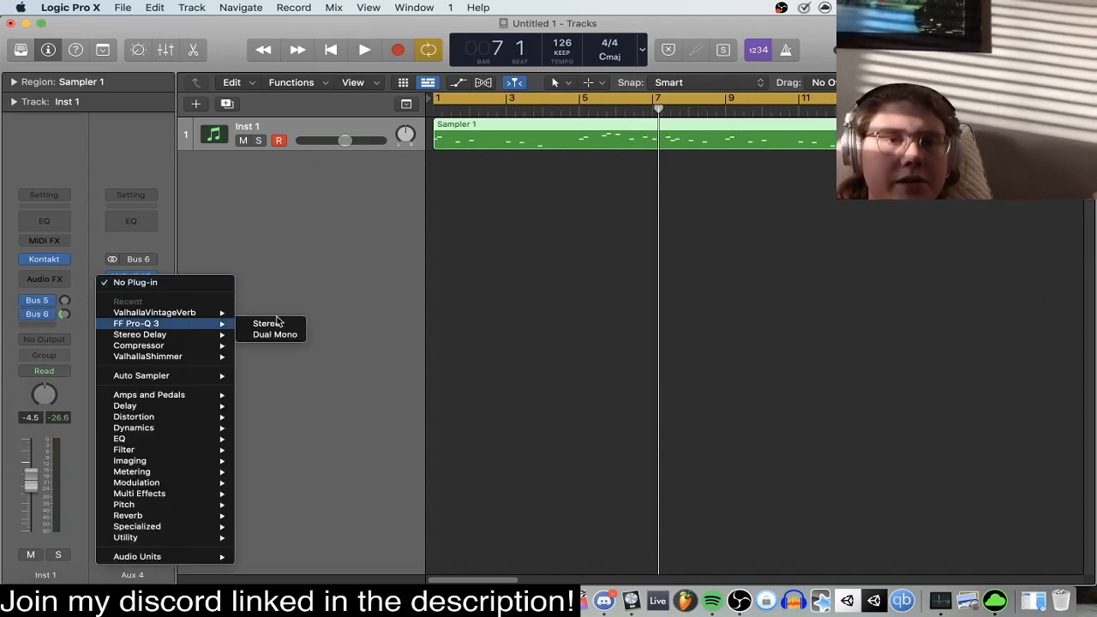
{"action": "left_click", "coordinate": [686, 243]}
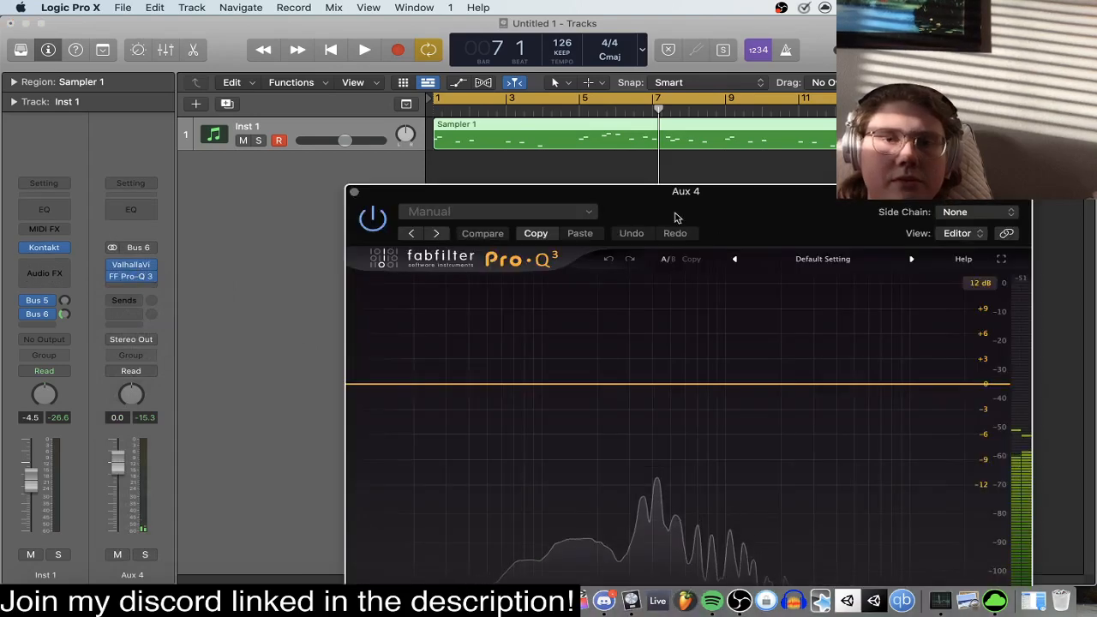
{"action": "left_click_drag", "start_coordinate": [663, 206], "coordinate": [596, 124]}
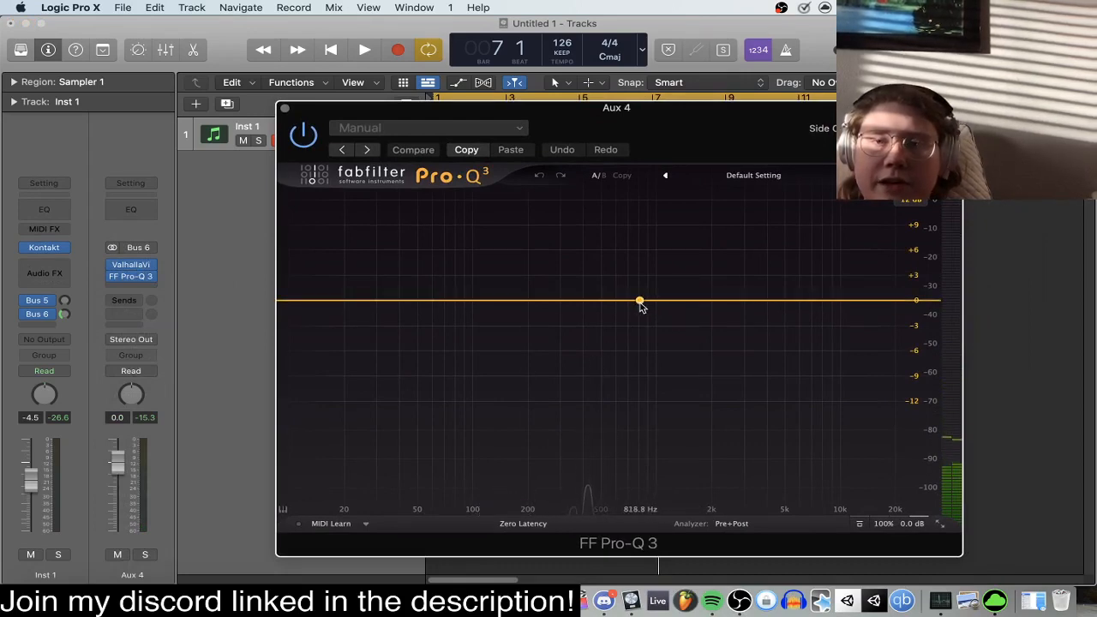
Audition the reverb return and add a narrow bell cut at about 410 Hz, -7.44 dB and Q 14.97.
{"action": "key", "text": "space"}
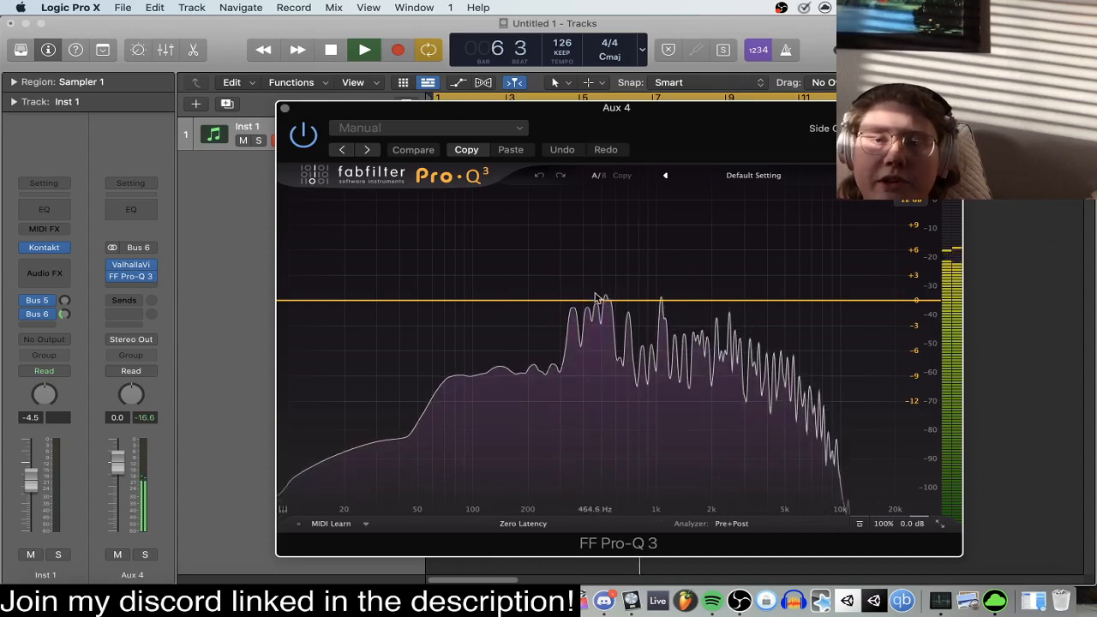
{"action": "key", "text": "space"}
{"action": "key", "text": "space"}
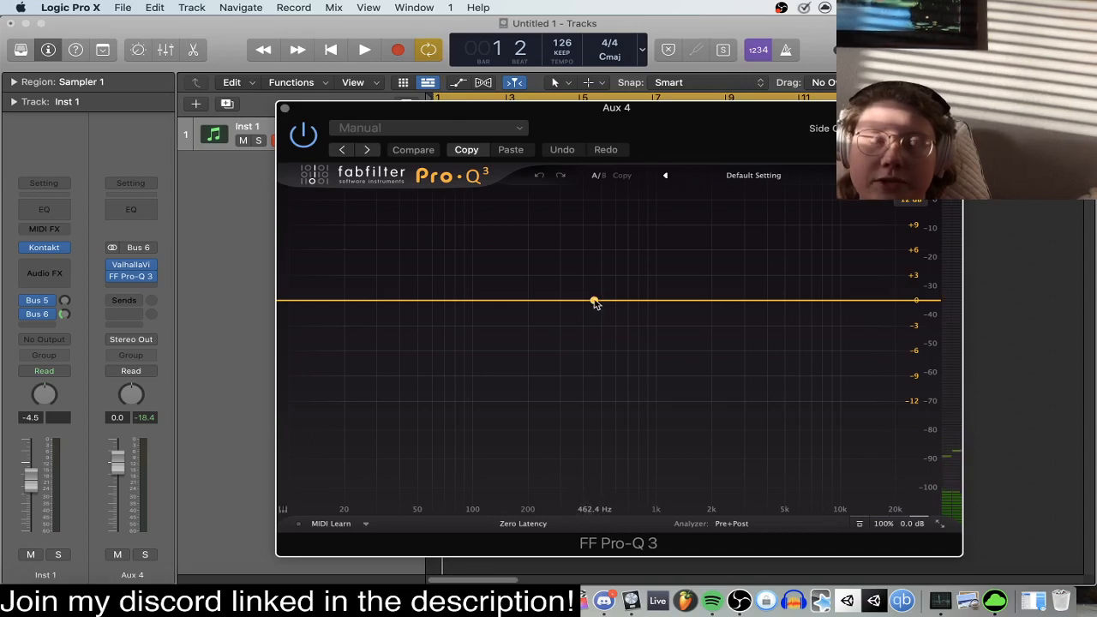
{"action": "key", "text": "space"}
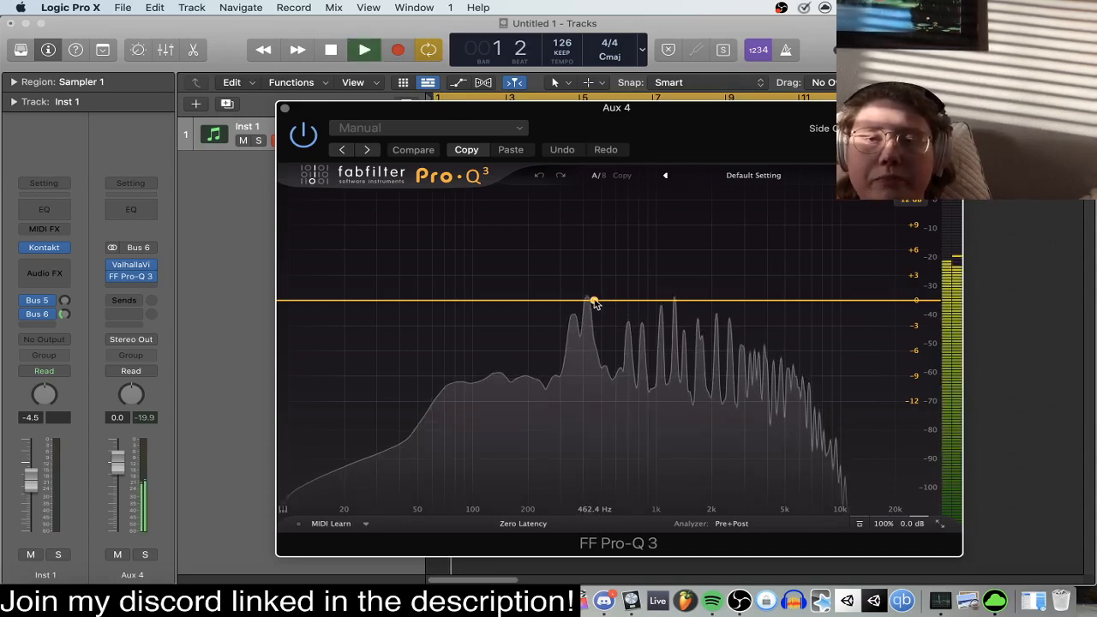
{"action": "left_click_drag", "start_coordinate": [593, 301], "coordinate": [590, 315]}
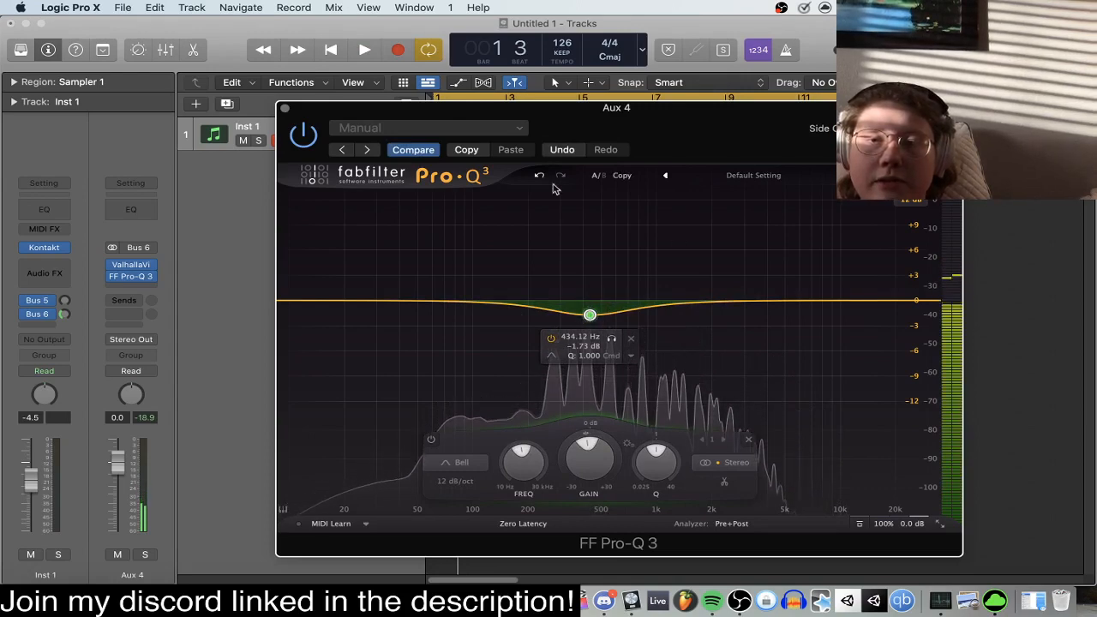
{"action": "scroll", "coordinate": [590, 315], "scroll_direction": "up", "scroll_amount": 10}
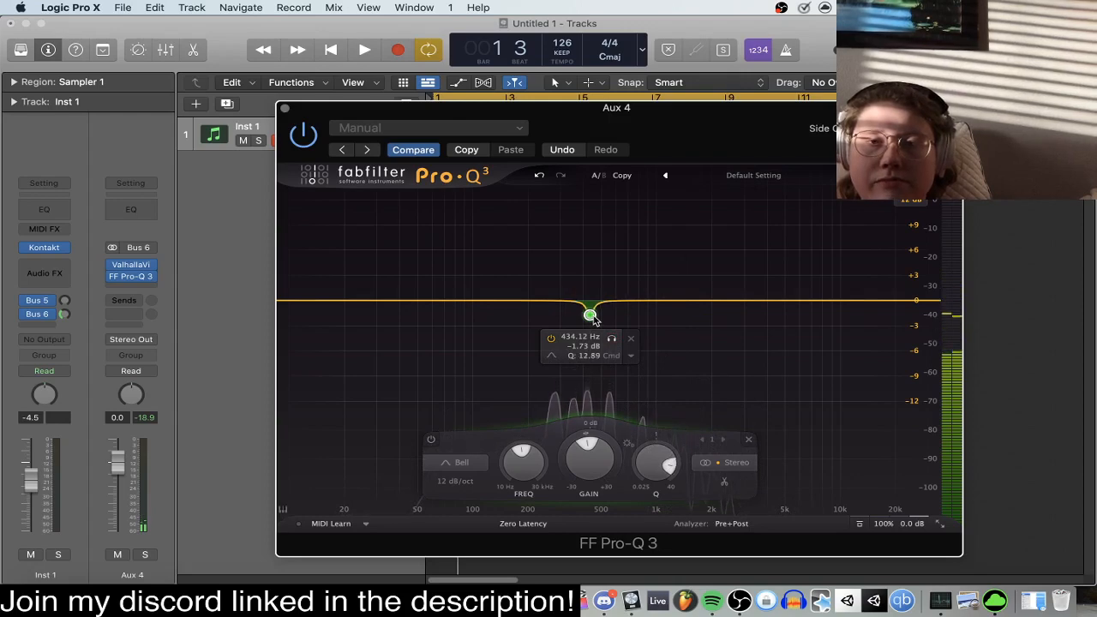
{"action": "left_click_drag", "start_coordinate": [591, 317], "coordinate": [588, 367]}
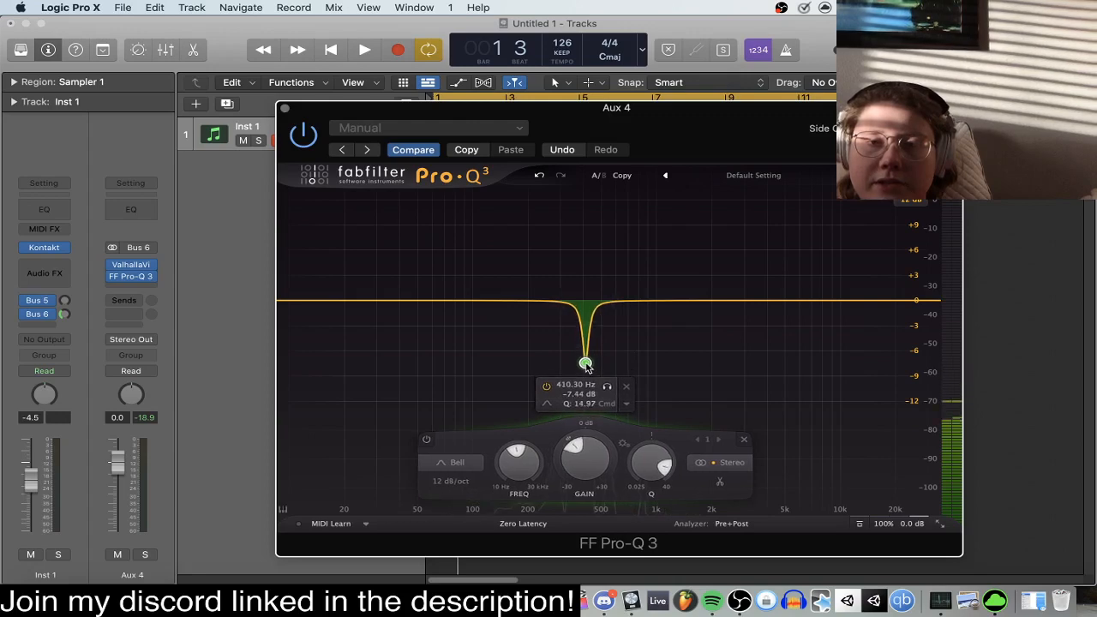
Solo-audition the bell cut during playback and retune it to 417.31 Hz and -7.99 dB.
{"action": "left_click", "coordinate": [608, 387]}
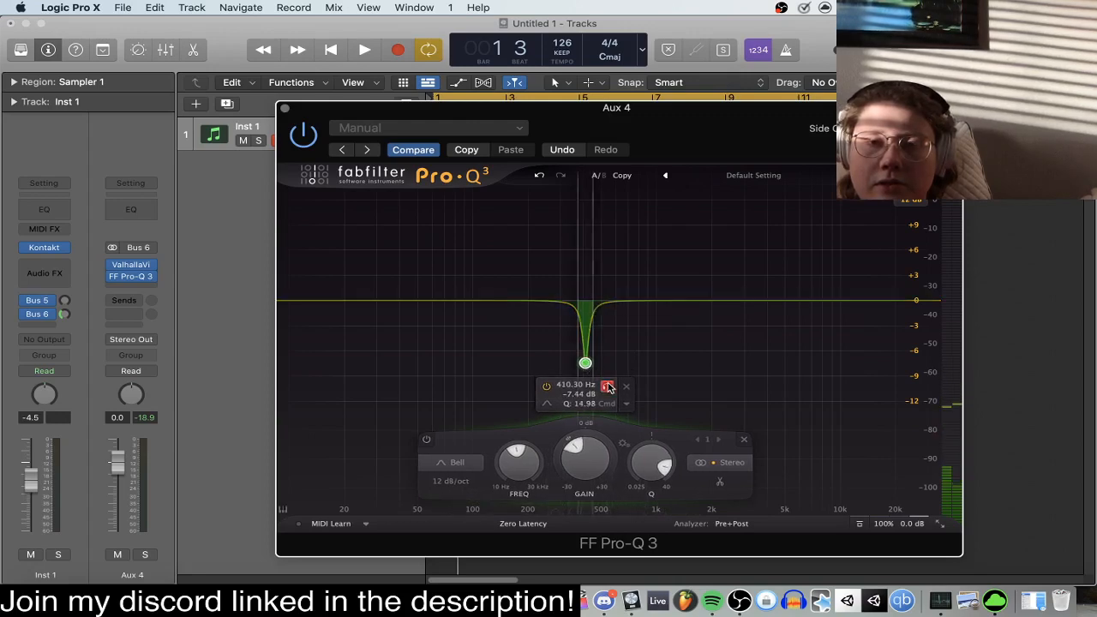
{"action": "key", "text": "space"}
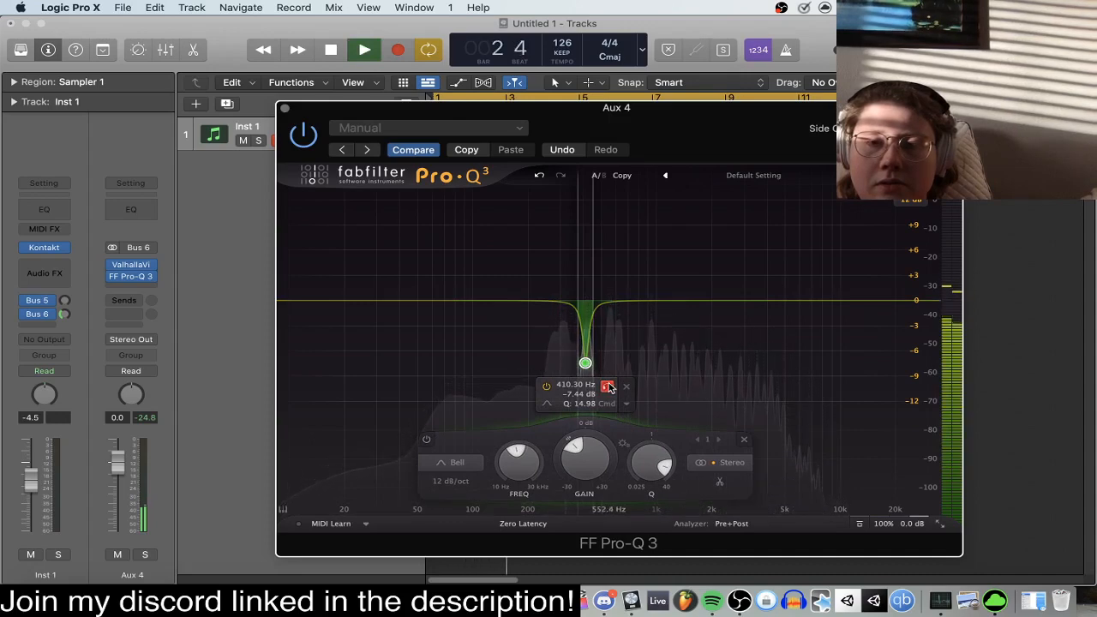
{"action": "left_click_drag", "start_coordinate": [608, 387], "coordinate": [612, 388]}
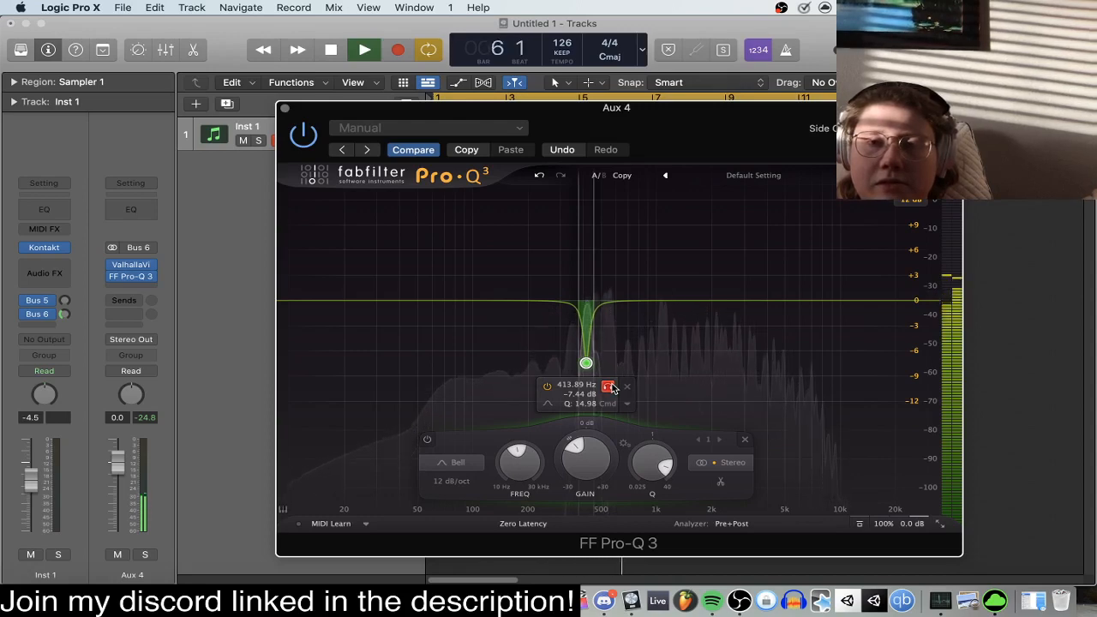
{"action": "left_click_drag", "start_coordinate": [612, 389], "coordinate": [614, 390]}
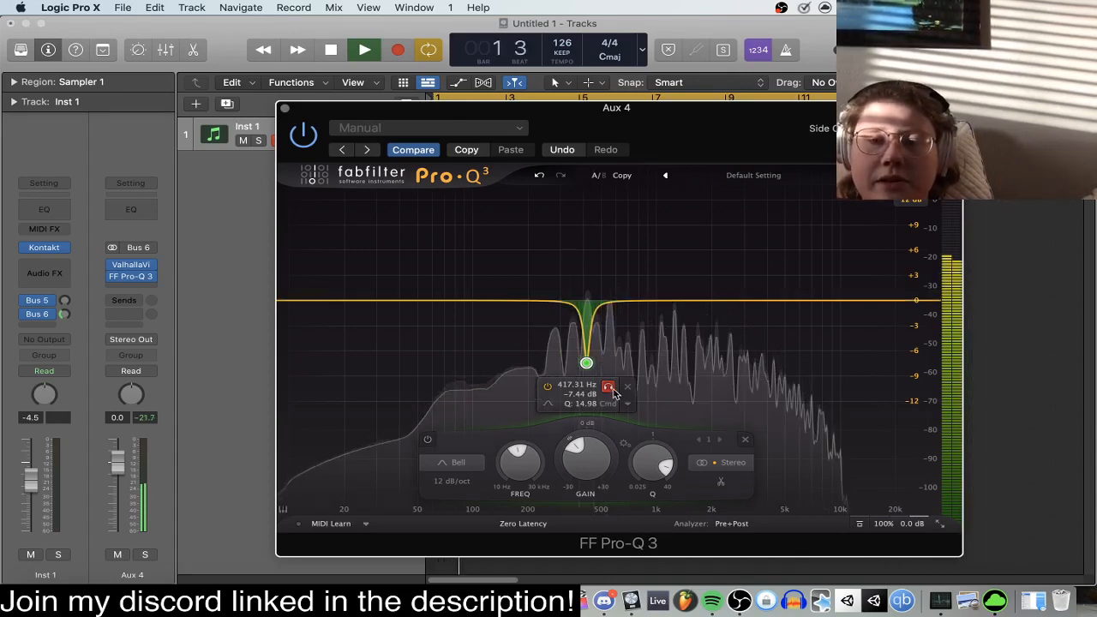
{"action": "scroll", "coordinate": [598, 463], "scroll_direction": "down", "scroll_amount": 2}
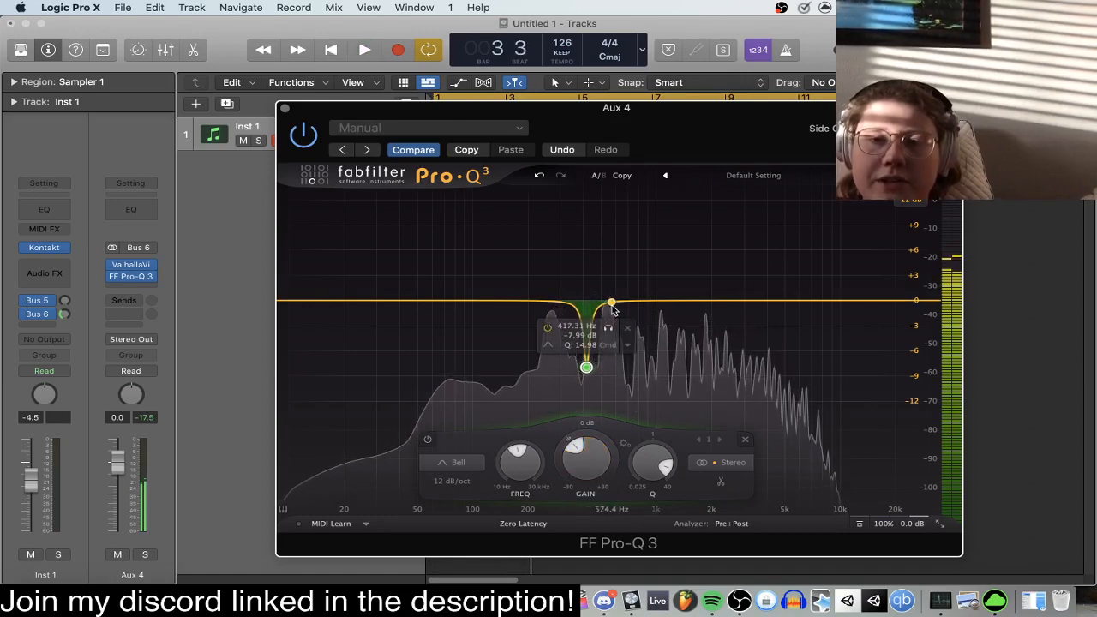
Add a second narrow bell cut at 539.56 Hz, -8.85 dB and Q 26.36, and solo-audition it during playback.
{"action": "left_click_drag", "start_coordinate": [608, 315], "coordinate": [607, 374]}
{"action": "scroll", "coordinate": [609, 337], "scroll_direction": "up", "scroll_amount": 2}
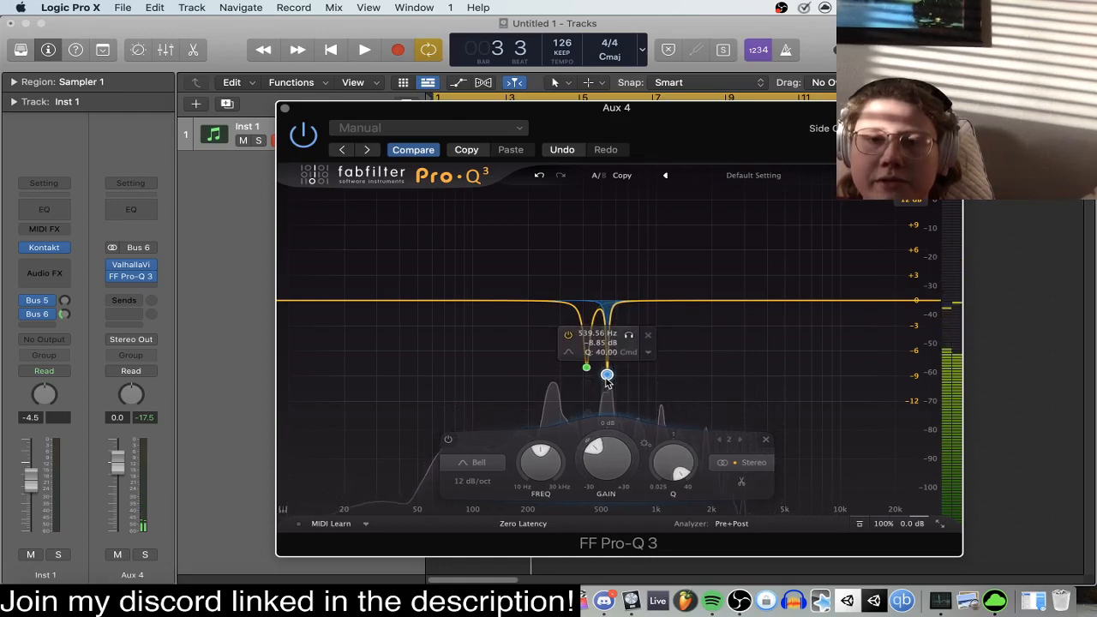
{"action": "scroll", "coordinate": [607, 382], "scroll_direction": "down", "scroll_amount": 2}
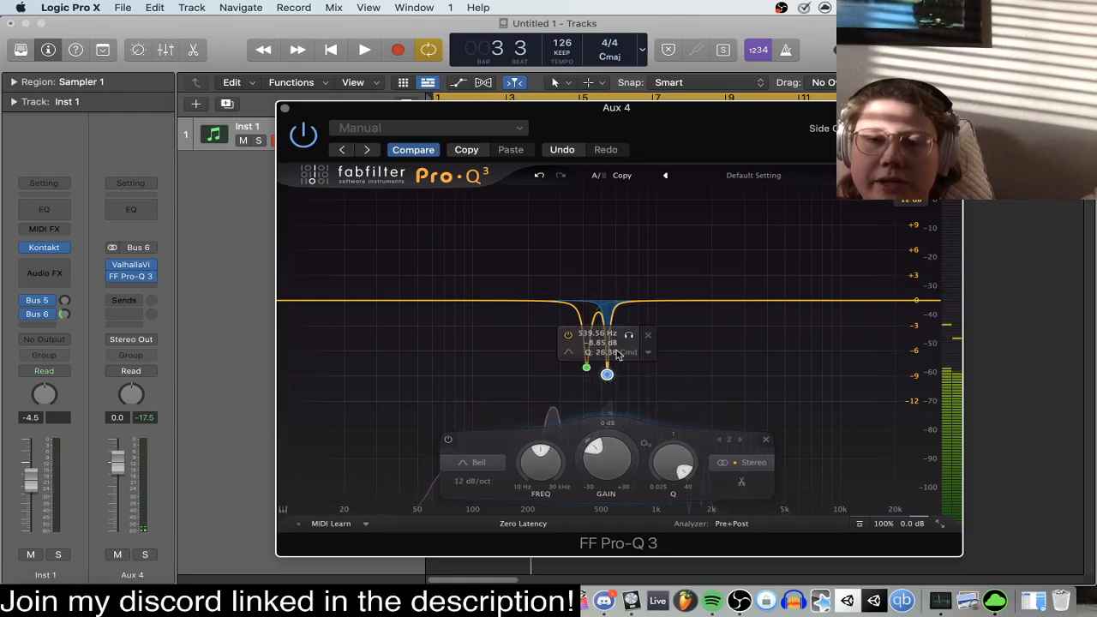
{"action": "key", "text": "space"}
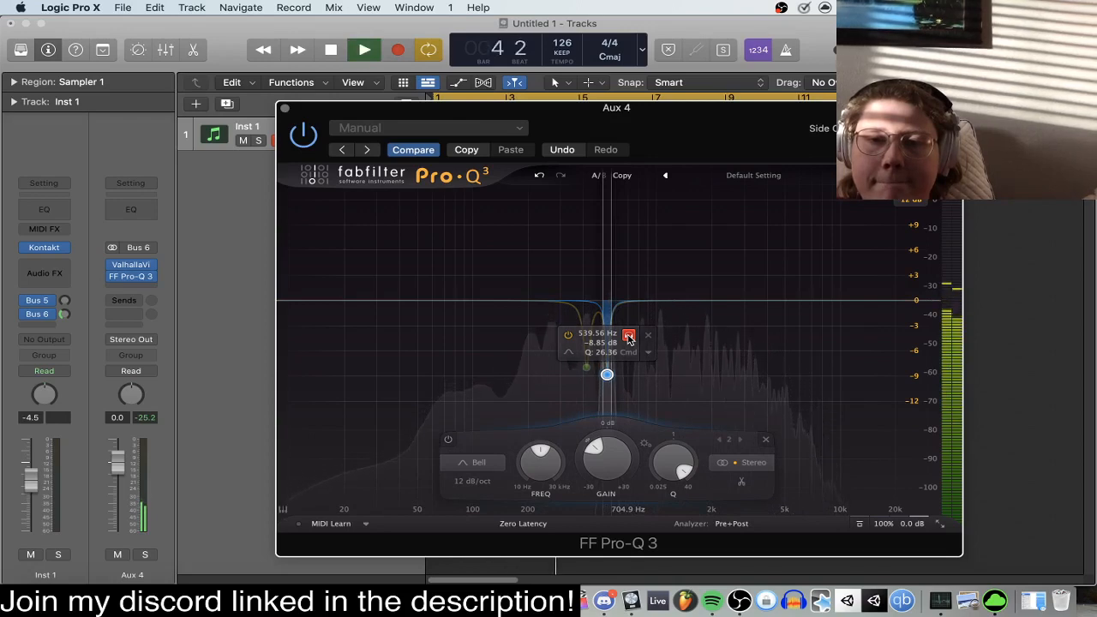
{"action": "left_click", "coordinate": [629, 336]}
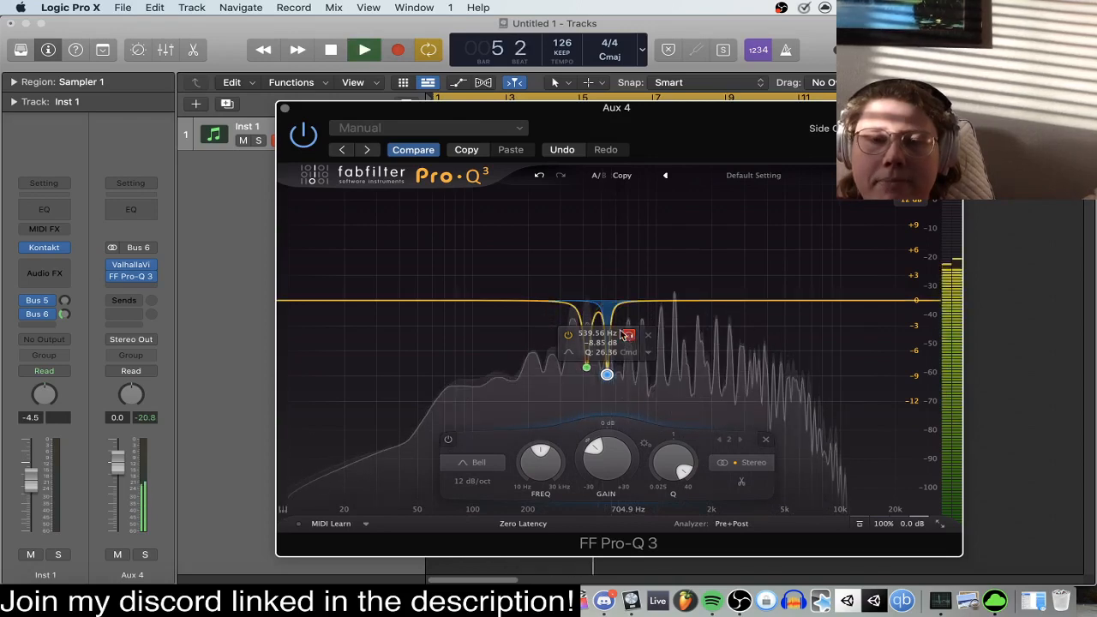
Audition the reverb return from the start with both narrow bell cuts active.
{"action": "key", "text": "space"}
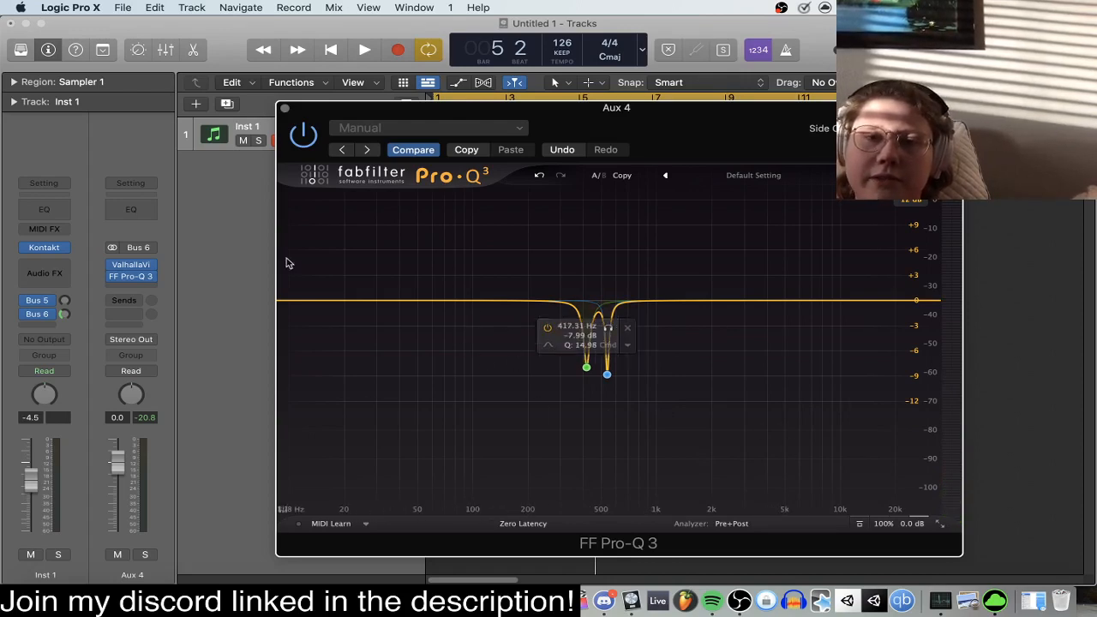
{"action": "key", "text": "space"}
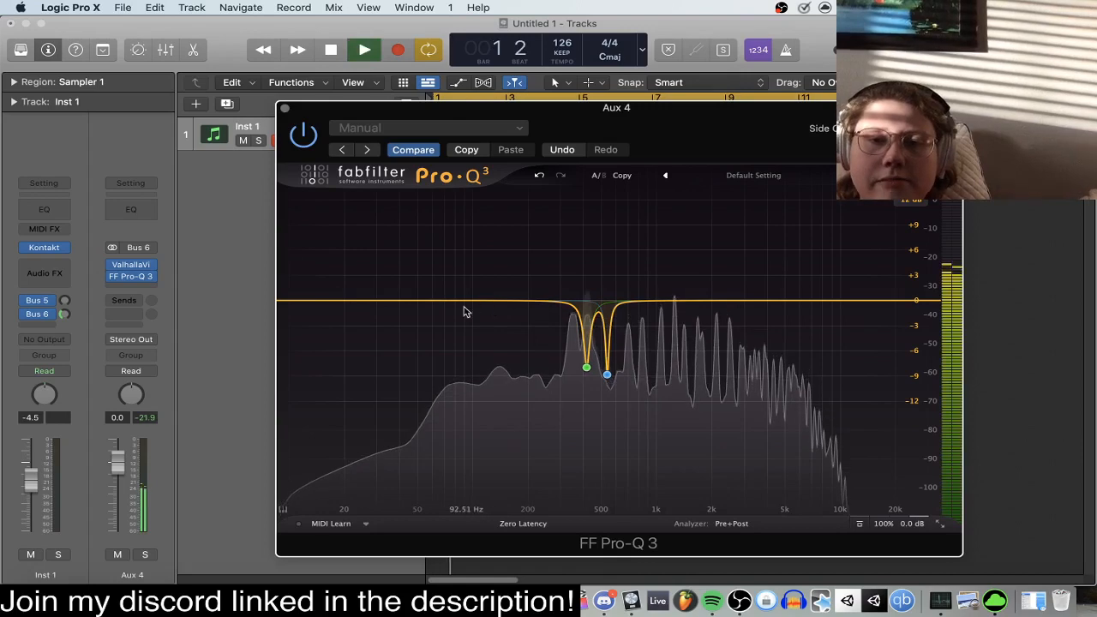
{"action": "key", "text": "space"}
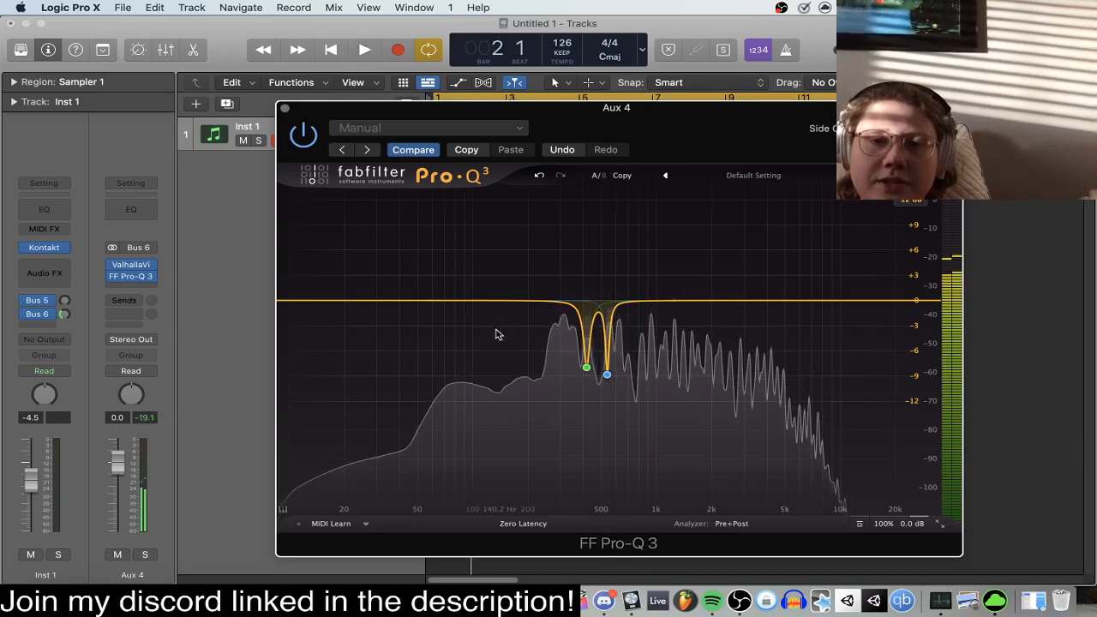
Add a low-cut band at 43.734 Hz with a 24 dB/oct slope to the reverb EQ.
{"action": "double_click", "coordinate": [406, 300]}
{"action": "right_click", "coordinate": [406, 301]}
{"action": "mouse_move", "coordinate": [489, 364]}
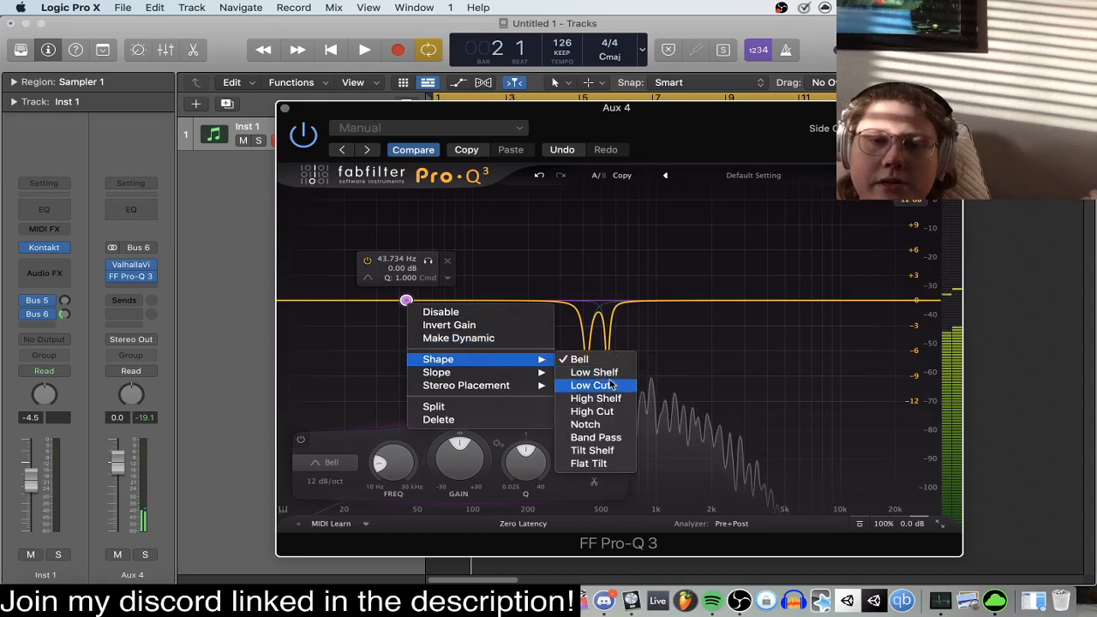
{"action": "left_click", "coordinate": [591, 385]}
{"action": "right_click", "coordinate": [407, 301]}
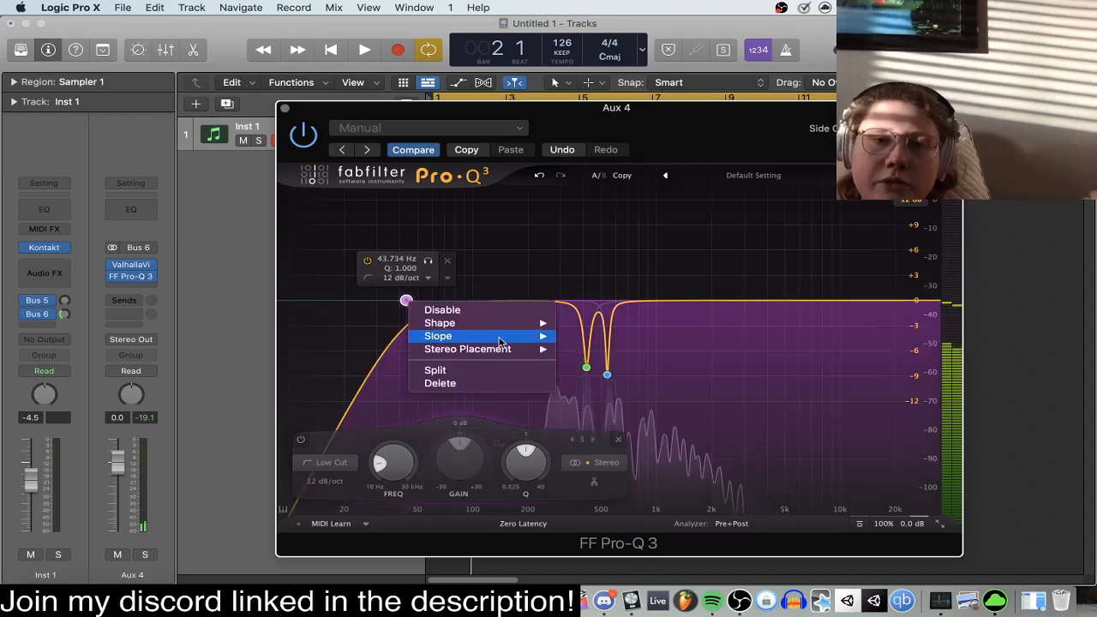
{"action": "mouse_move", "coordinate": [518, 337]}
{"action": "left_click", "coordinate": [595, 375]}
Raise the low cut's frequency to 264.86 Hz while the reverb return plays.
{"action": "key", "text": "space"}
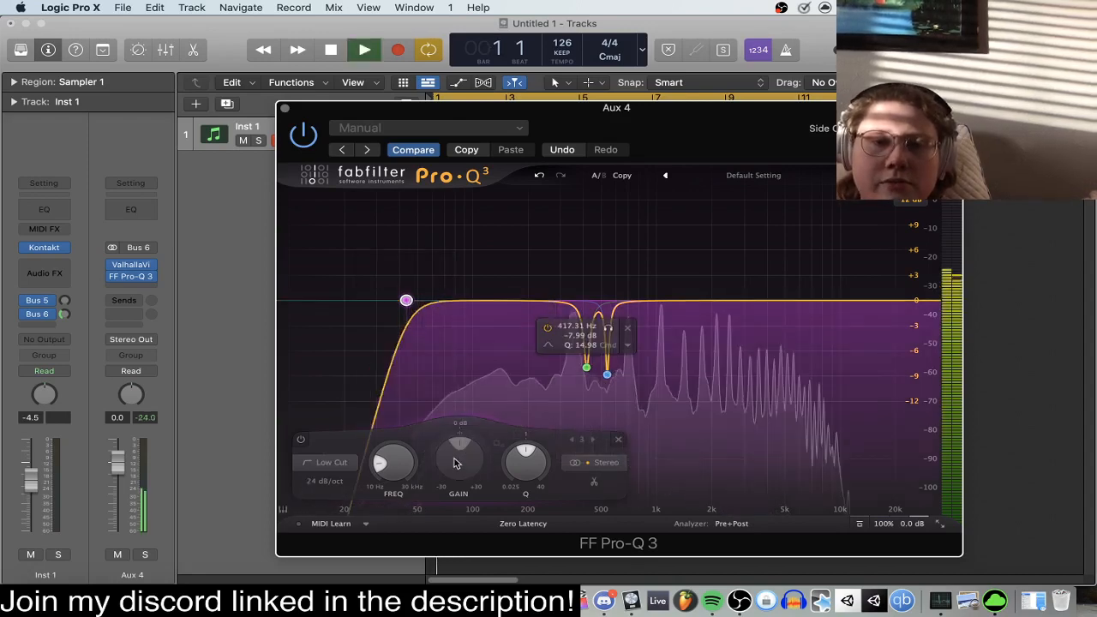
{"action": "left_click_drag", "start_coordinate": [417, 459], "coordinate": [423, 426]}
{"action": "key", "text": "space"}
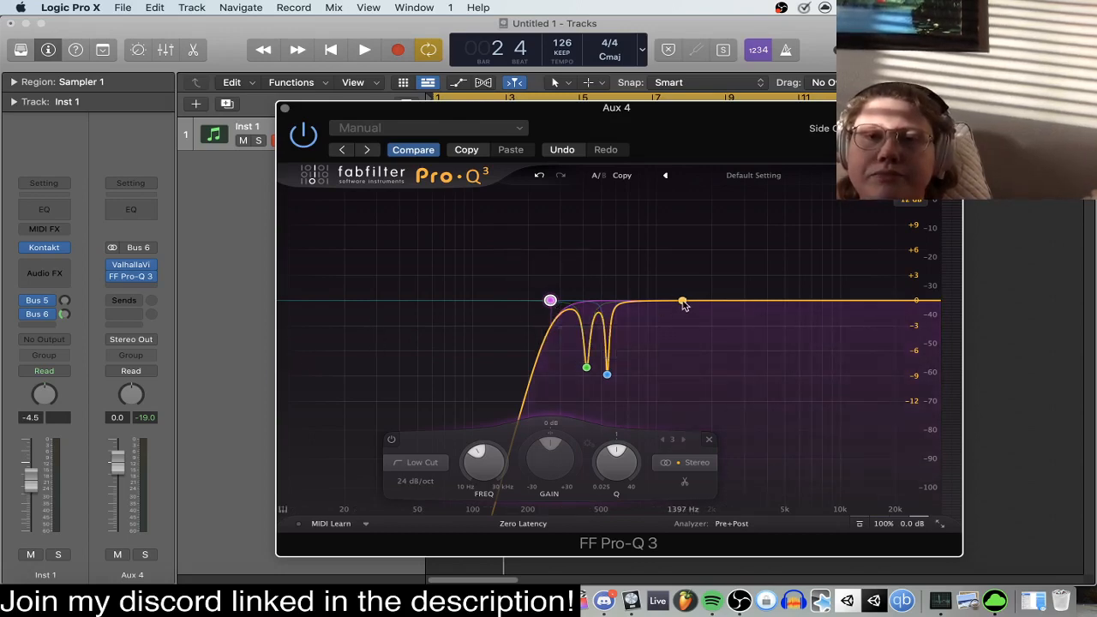
Audition the return and add a narrow bell cut at 1063.1 Hz, -8.58 dB and Q 22.72.
{"action": "key", "text": "space"}
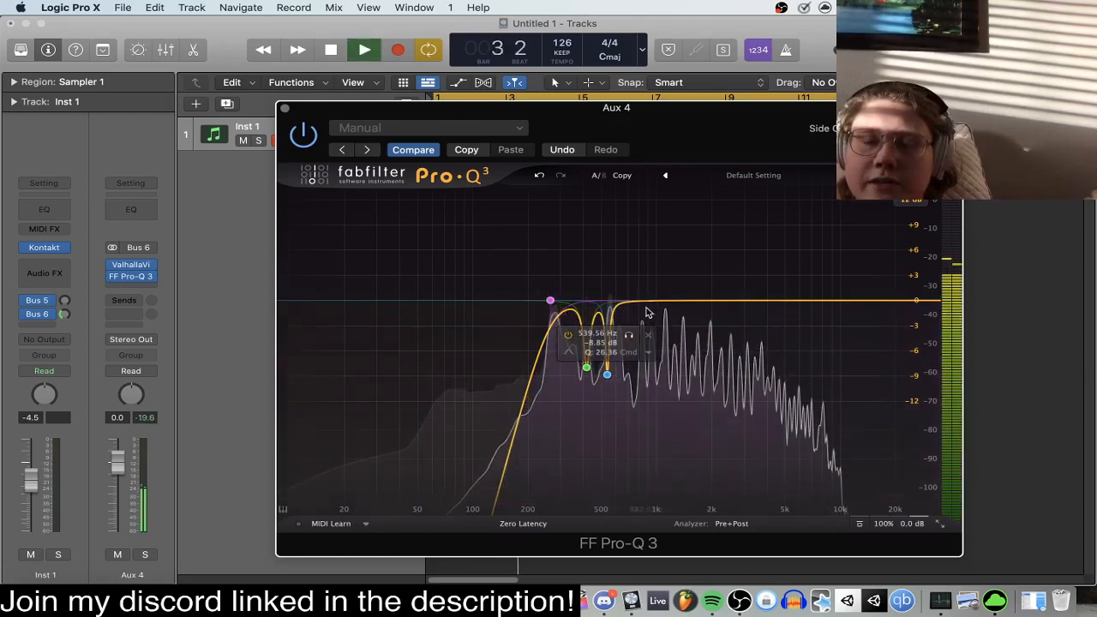
{"action": "key", "text": "space"}
{"action": "left_click_drag", "start_coordinate": [653, 305], "coordinate": [661, 373]}
{"action": "scroll", "coordinate": [661, 332], "scroll_direction": "up", "scroll_amount": 8}
{"action": "scroll", "coordinate": [661, 332], "scroll_direction": "up", "scroll_amount": 3}
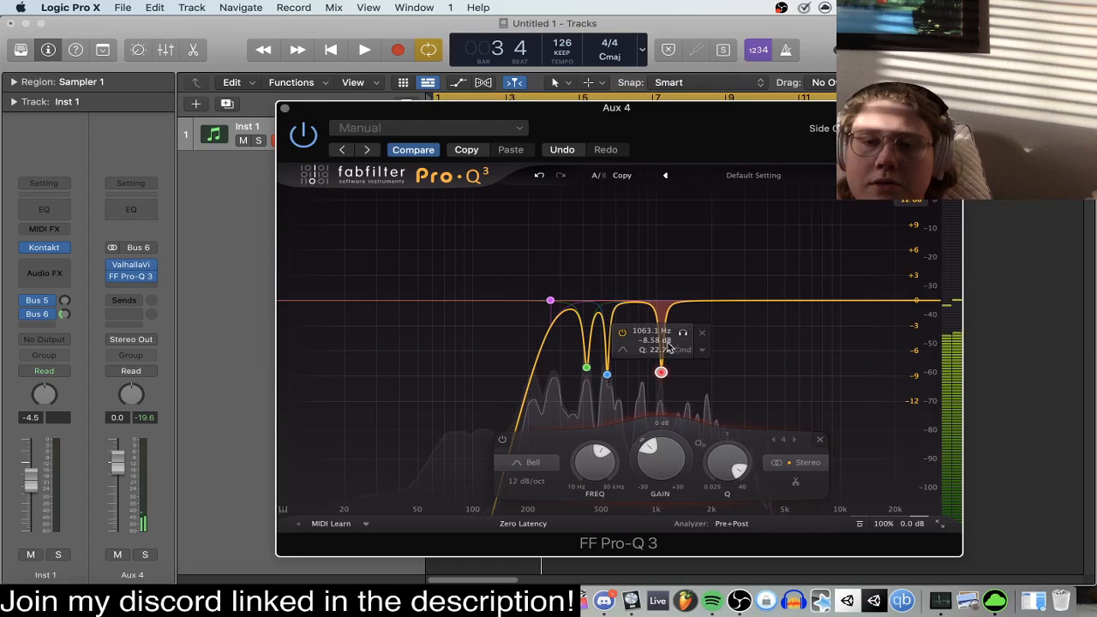
Solo-audition the 1063.1 Hz bell cut during playback.
{"action": "key", "text": "space"}
{"action": "left_click", "coordinate": [682, 334]}
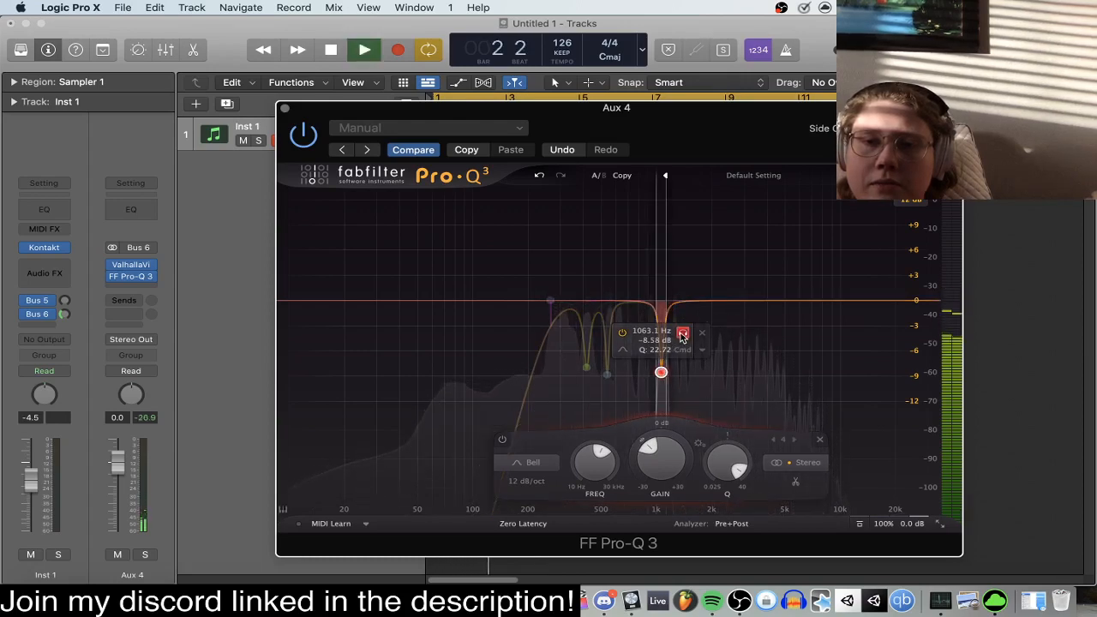
{"action": "left_click", "coordinate": [682, 335]}
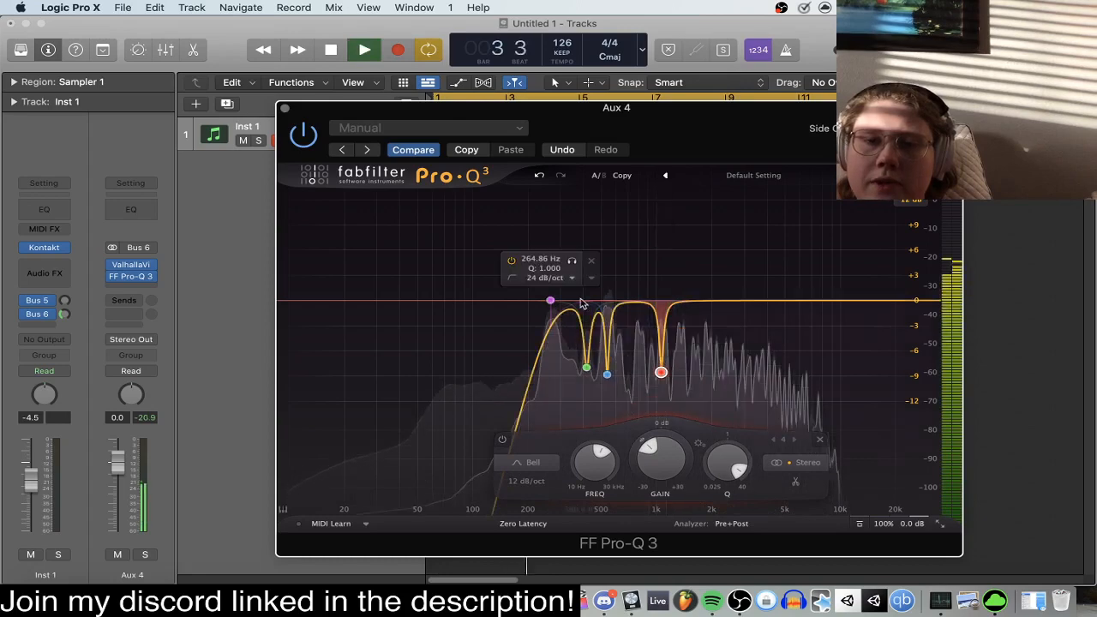
{"action": "key", "text": "space"}
Add a narrow bell cut at 821.02 Hz, -8.49 dB and Q 40, and solo-audition it alongside the 1063.1 Hz cut.
{"action": "left_click_drag", "start_coordinate": [641, 305], "coordinate": [640, 373]}
{"action": "scroll", "coordinate": [641, 325], "scroll_direction": "up", "scroll_amount": 5}
{"action": "key", "text": "space"}
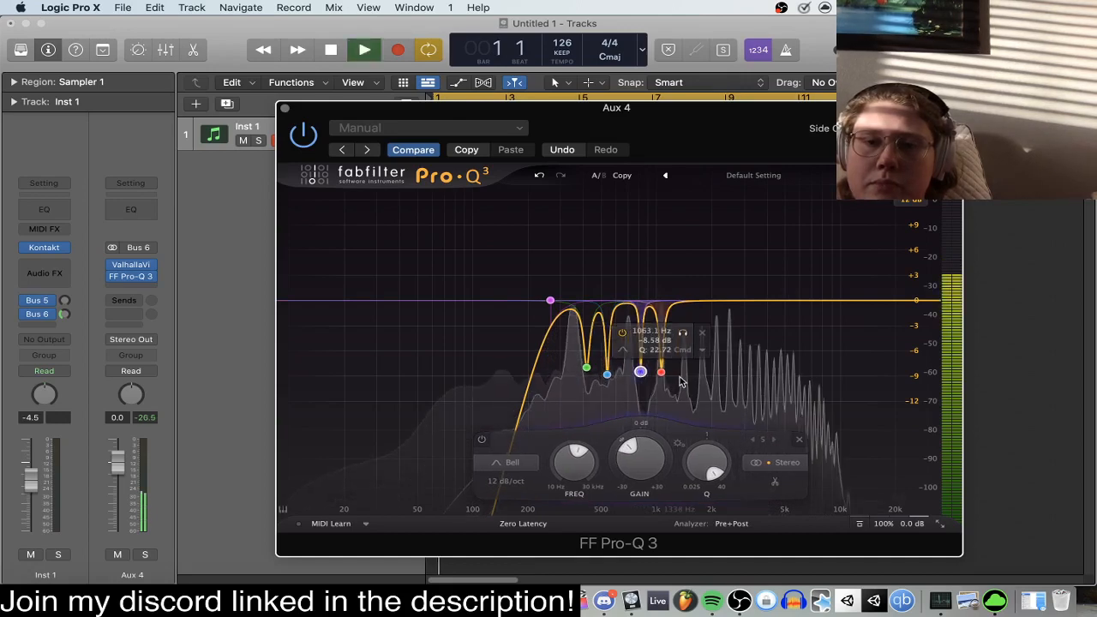
{"action": "left_click", "coordinate": [661, 372]}
{"action": "left_click", "coordinate": [684, 334]}
{"action": "left_click", "coordinate": [683, 334]}
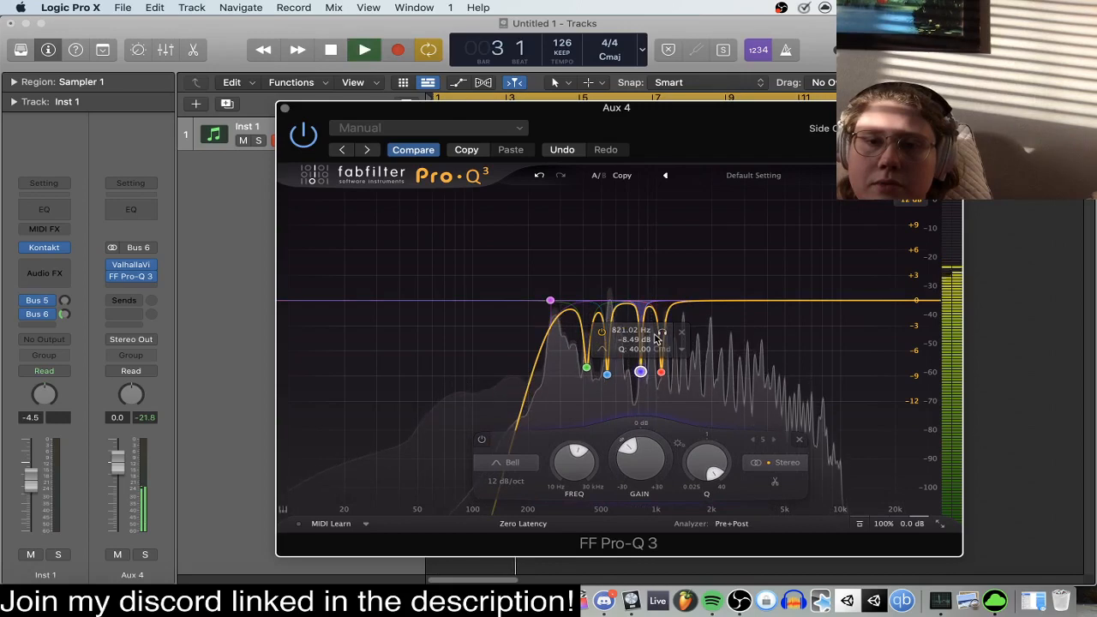
{"action": "left_click", "coordinate": [660, 334]}
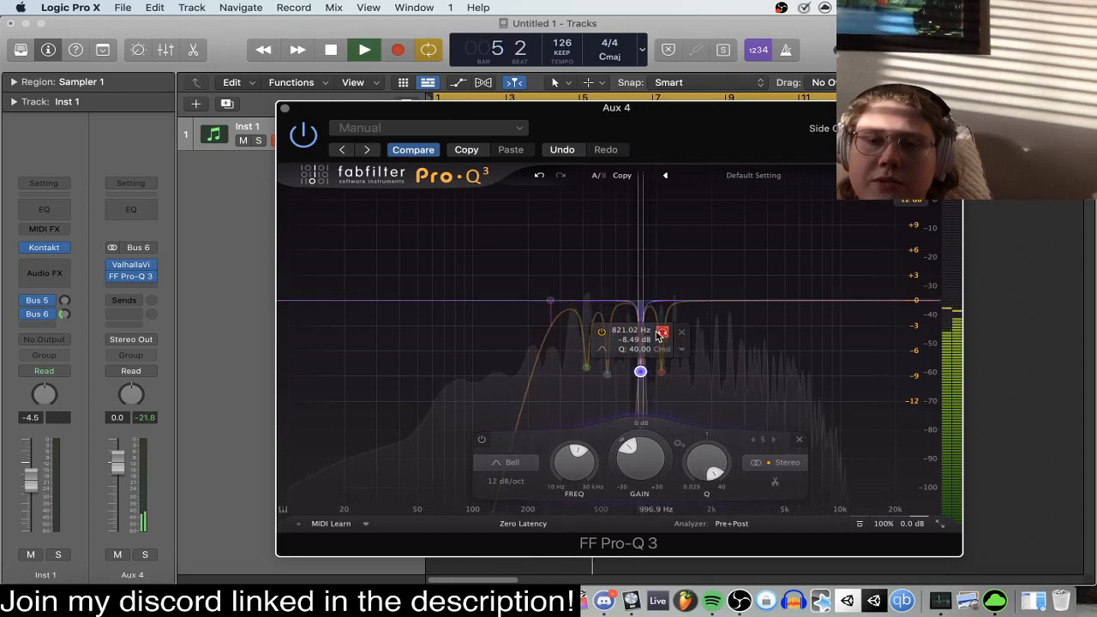
{"action": "left_click", "coordinate": [660, 334]}
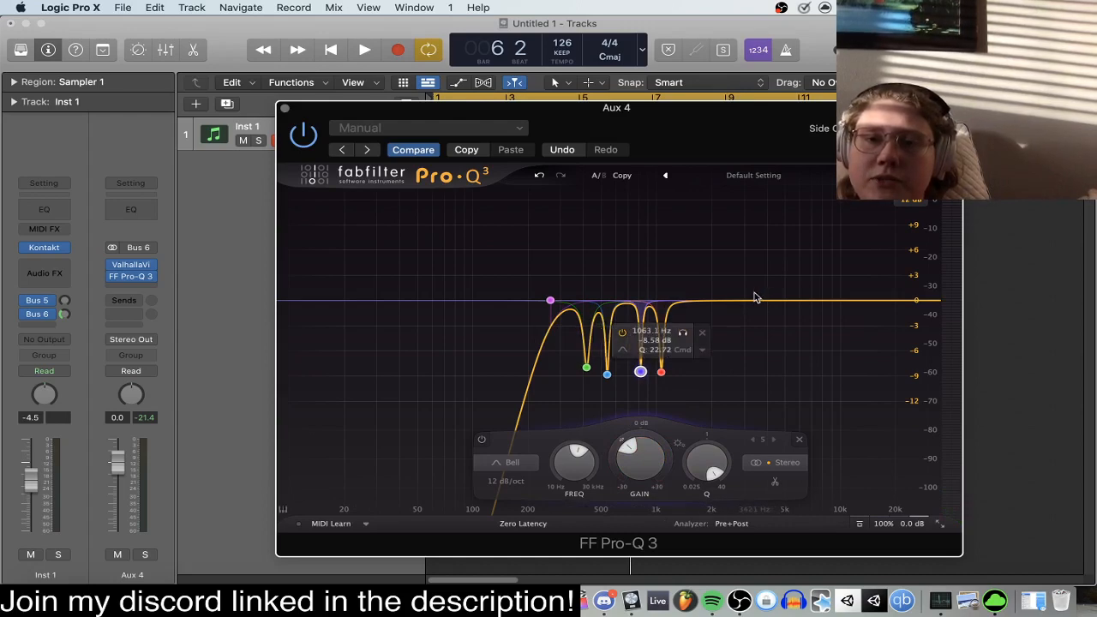
Add a narrow bell cut with Q 38.60 and tune it by soloed playback to 1251.7 Hz and -8.09 dB.
{"action": "left_click_drag", "start_coordinate": [750, 300], "coordinate": [735, 328]}
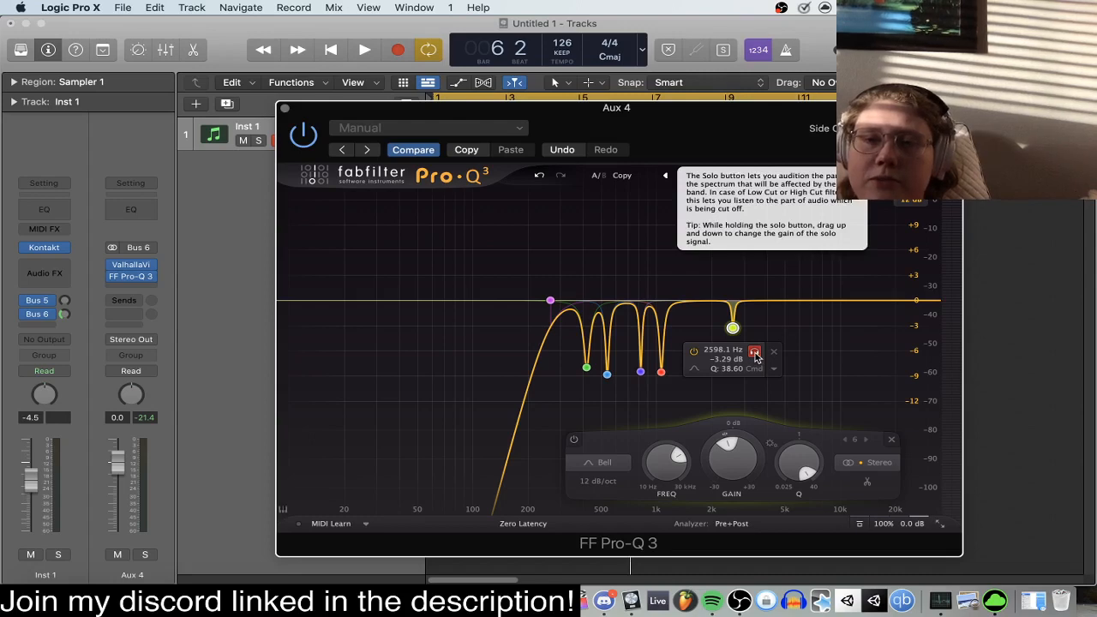
{"action": "key", "text": "space"}
{"action": "left_click", "coordinate": [754, 352]}
{"action": "left_click_drag", "start_coordinate": [755, 352], "coordinate": [696, 351]}
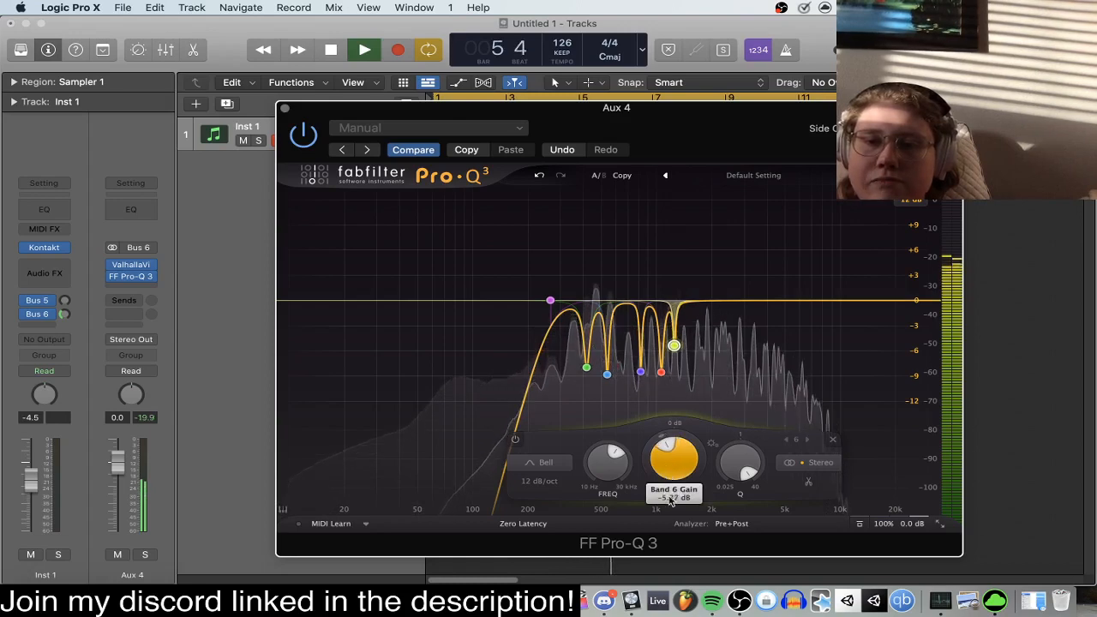
{"action": "scroll", "coordinate": [671, 472], "scroll_direction": "down", "scroll_amount": 5}
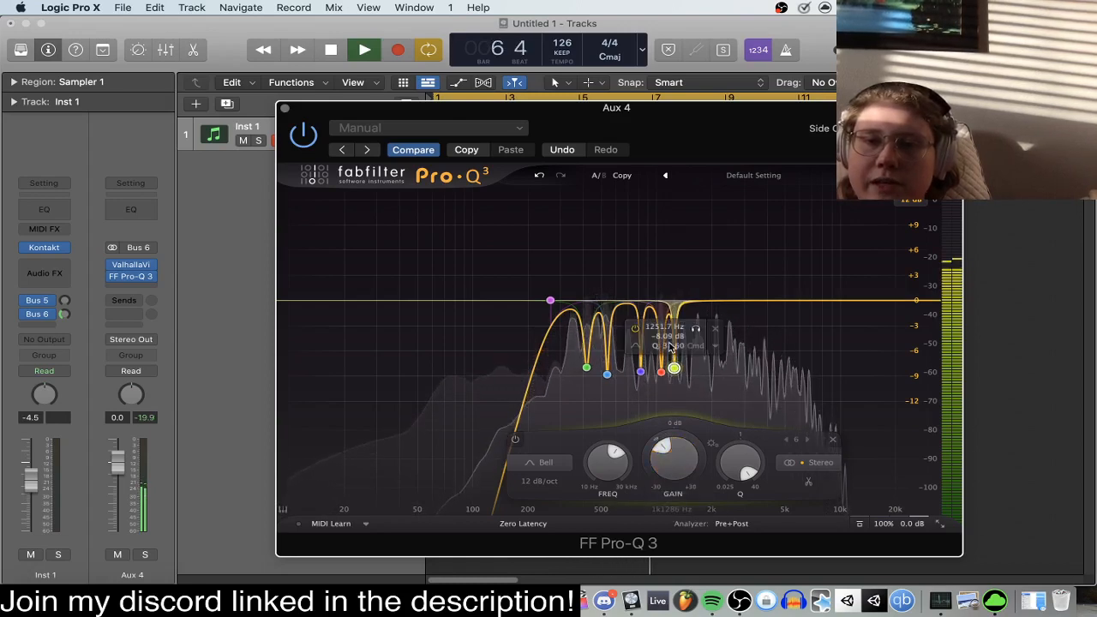
{"action": "key", "text": "space"}
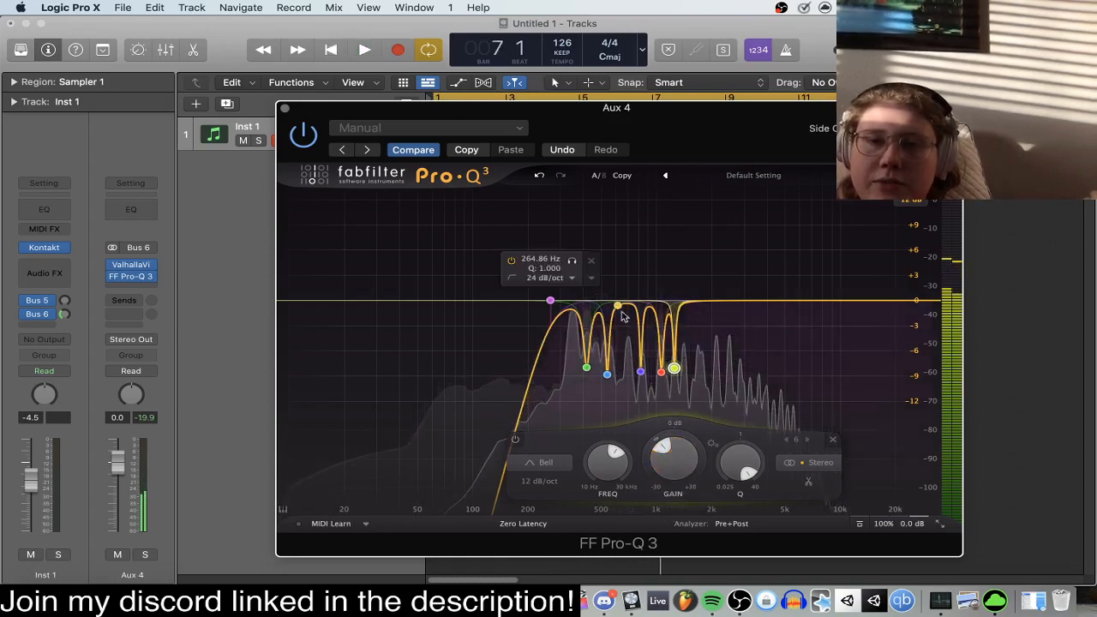
Add a narrow bell cut at 690.83 Hz, -8.67 dB and Q 40, and solo-audition it during playback.
{"action": "left_click_drag", "start_coordinate": [741, 307], "coordinate": [629, 373]}
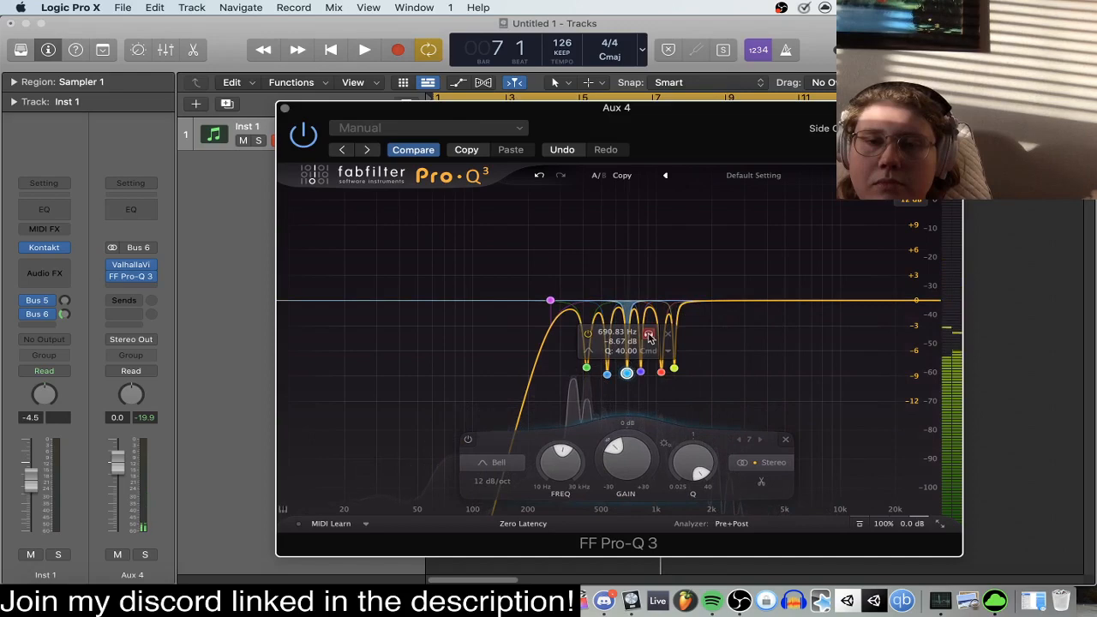
{"action": "left_click", "coordinate": [649, 336]}
{"action": "key", "text": "space"}
{"action": "left_click", "coordinate": [649, 336]}
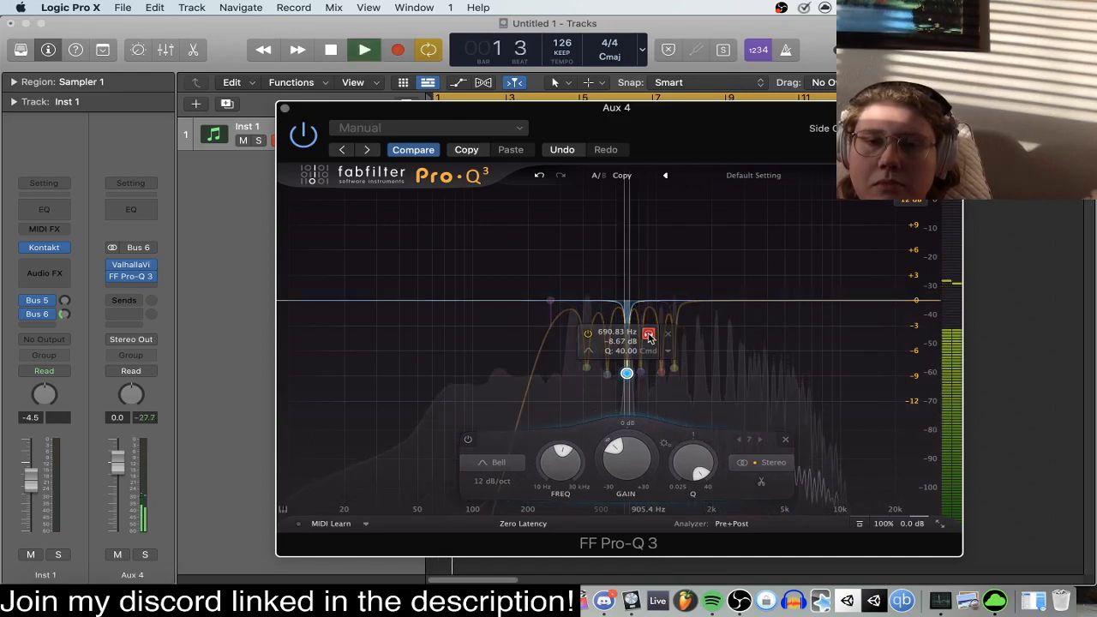
{"action": "left_click", "coordinate": [649, 335]}
{"action": "key", "text": "space"}
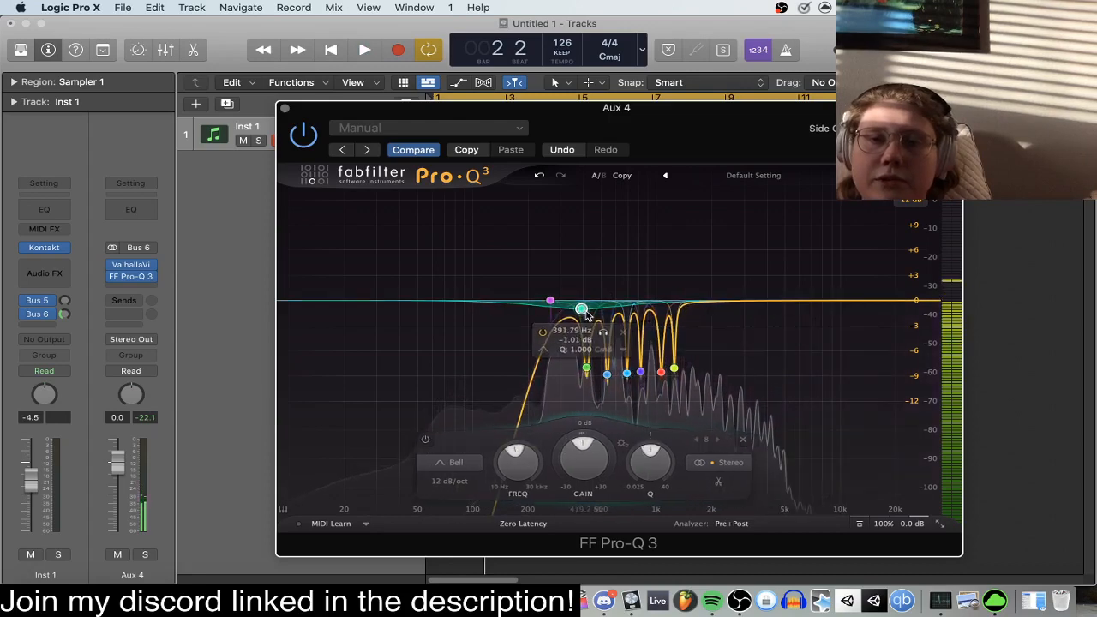
Add a narrow bell cut at 295.24 Hz, -7.86 dB and Q 37.25, and solo-audition it during playback.
{"action": "left_click_drag", "start_coordinate": [587, 315], "coordinate": [563, 372]}
{"action": "scroll", "coordinate": [561, 334], "scroll_direction": "up", "scroll_amount": 8}
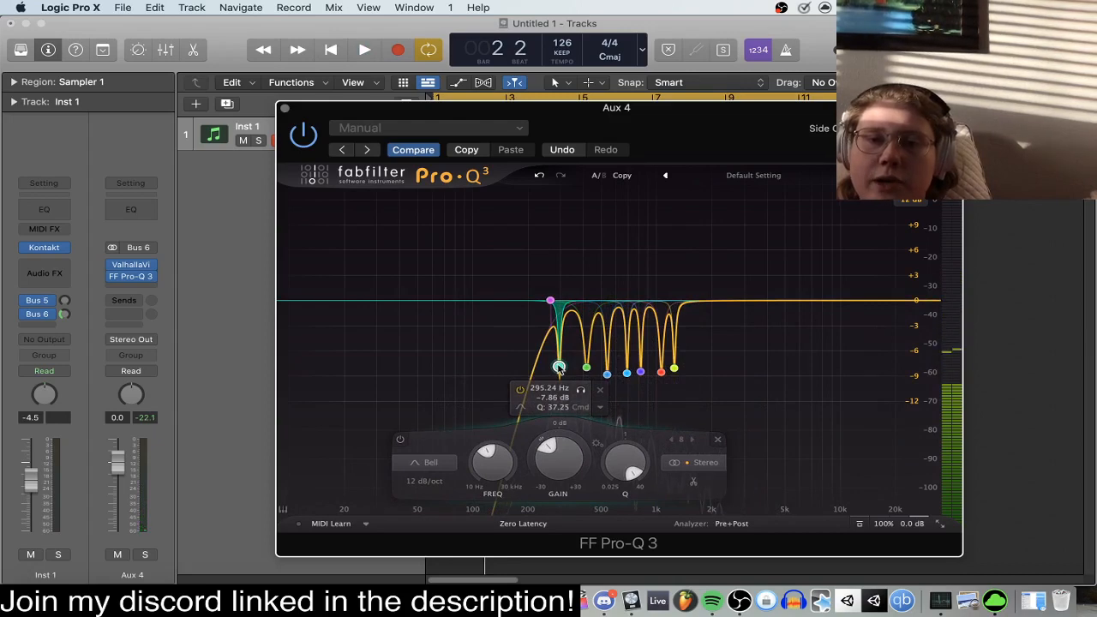
{"action": "left_click", "coordinate": [580, 392]}
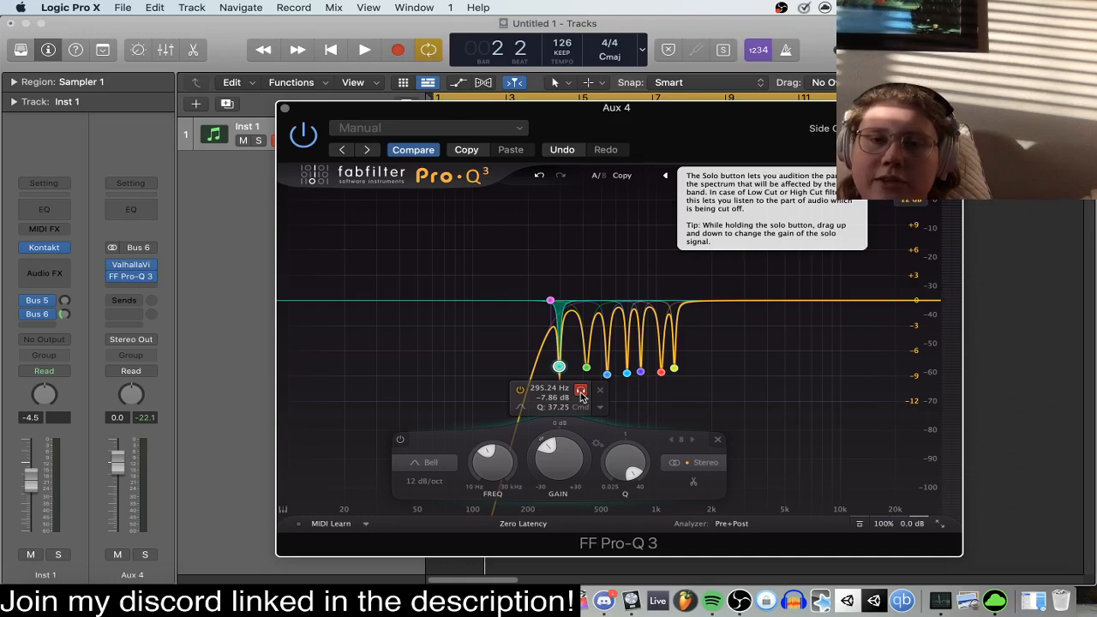
{"action": "key", "text": "space"}
{"action": "left_click", "coordinate": [581, 391]}
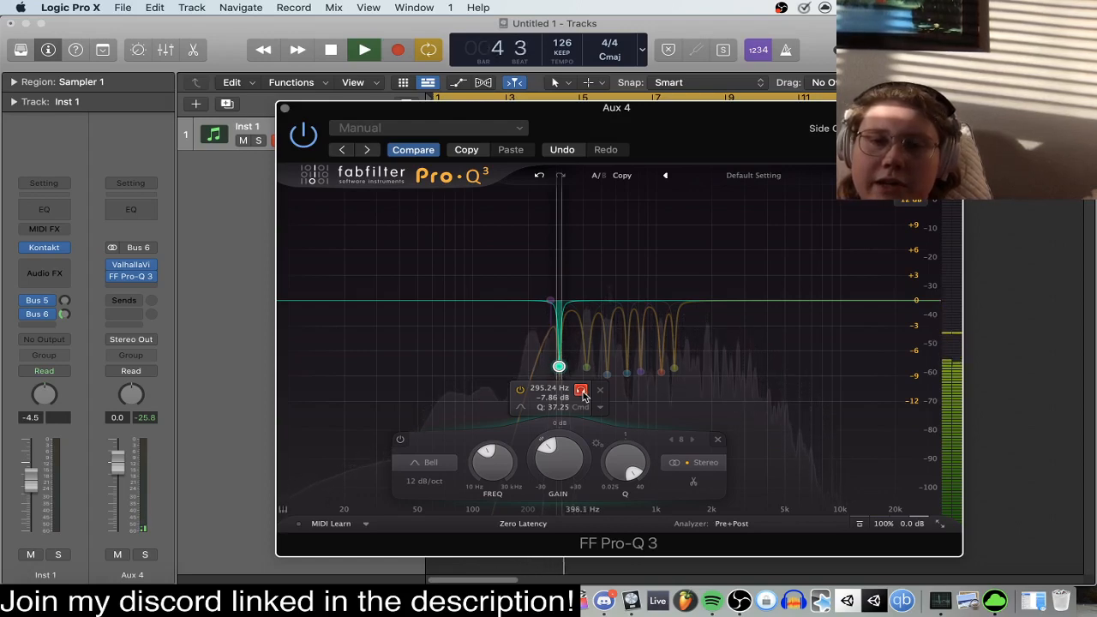
{"action": "left_click", "coordinate": [581, 391]}
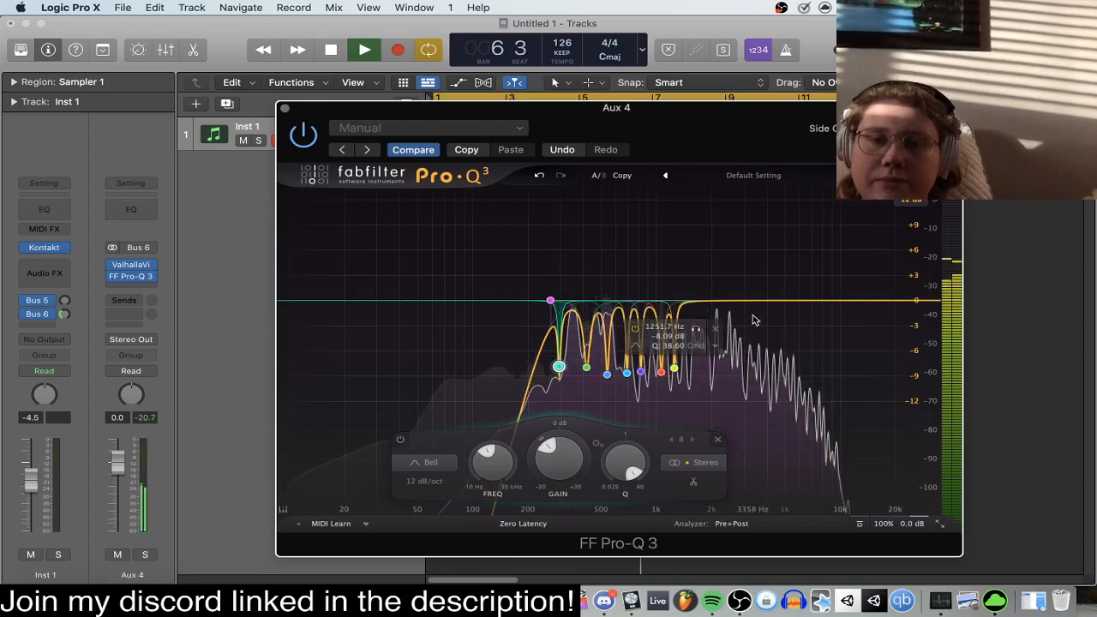
Add a narrow bell cut at 348.72 Hz, -8.36 dB and Q 40, and solo-audition it during playback.
{"action": "left_click", "coordinate": [577, 332]}
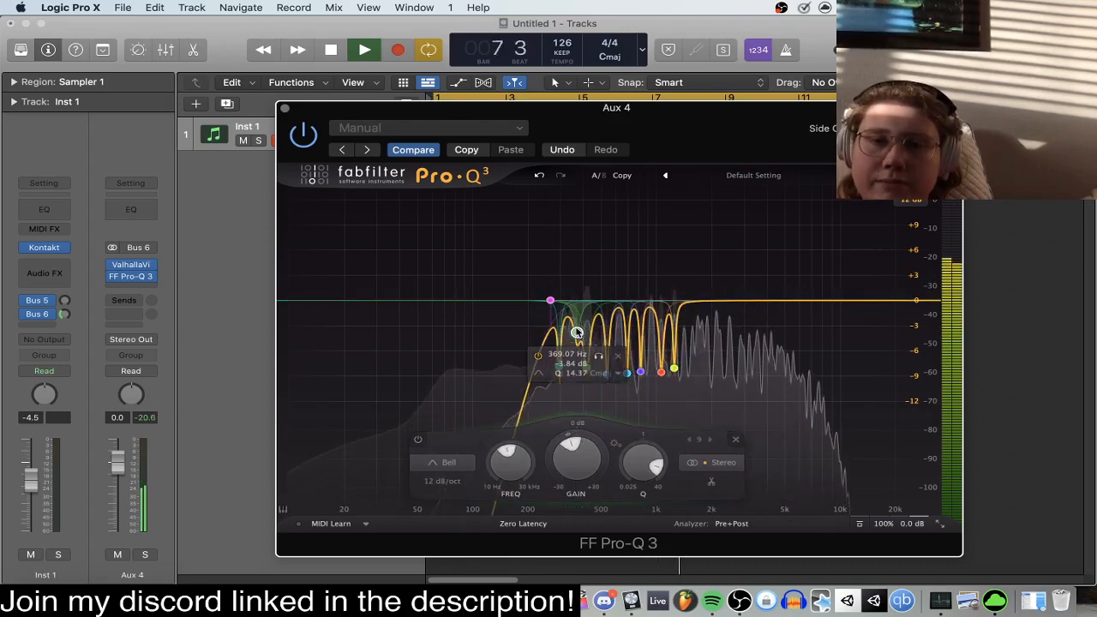
{"action": "scroll", "coordinate": [577, 332], "scroll_direction": "up", "scroll_amount": 5}
{"action": "left_click_drag", "start_coordinate": [577, 333], "coordinate": [573, 371]}
{"action": "left_click", "coordinate": [594, 332]}
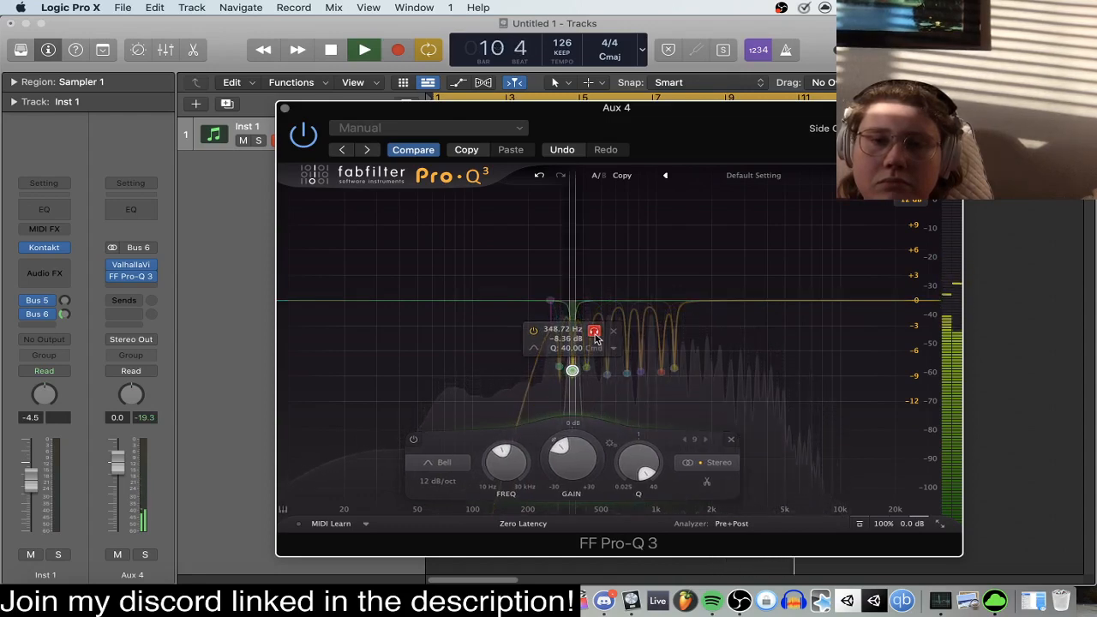
{"action": "left_click", "coordinate": [594, 333]}
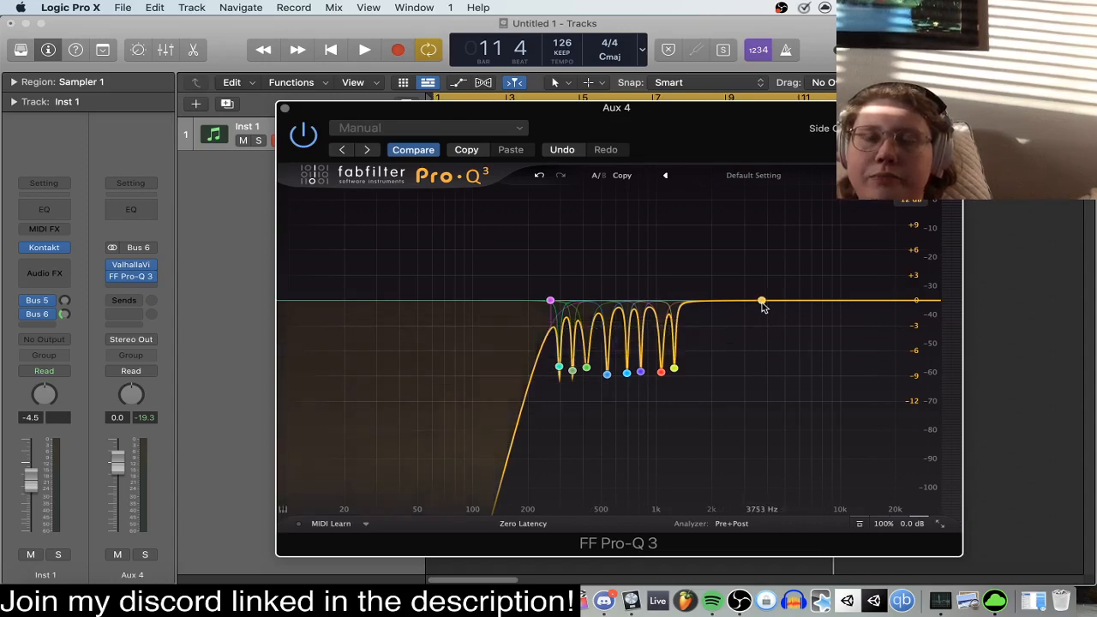
Audition the reverb return through the complete set of EQ cuts.
{"action": "key", "text": "space"}
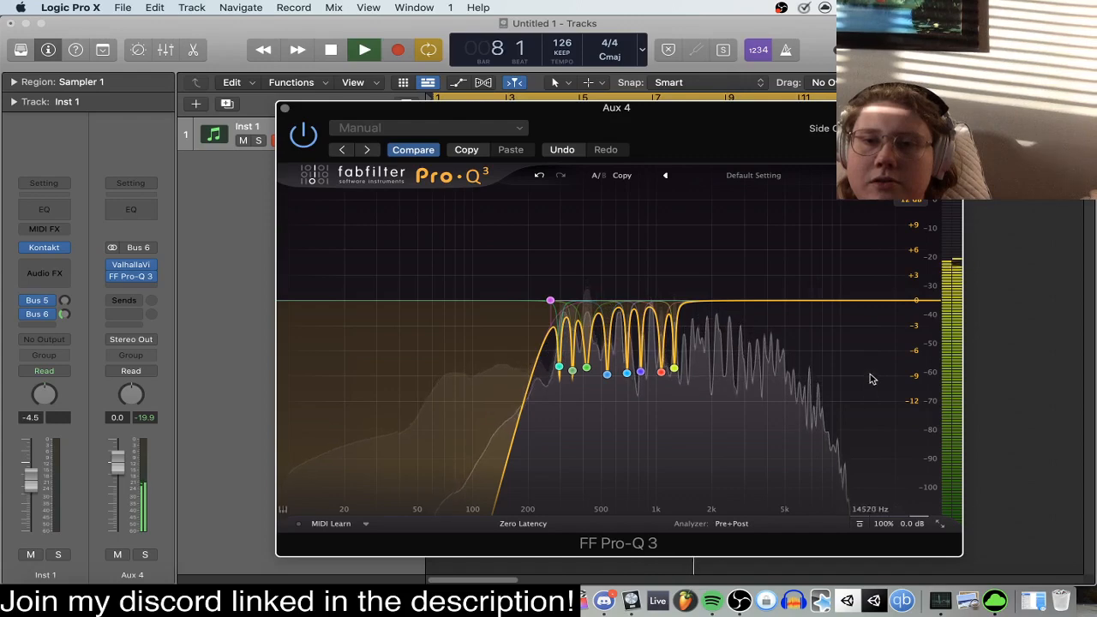
{"action": "key", "text": "space"}
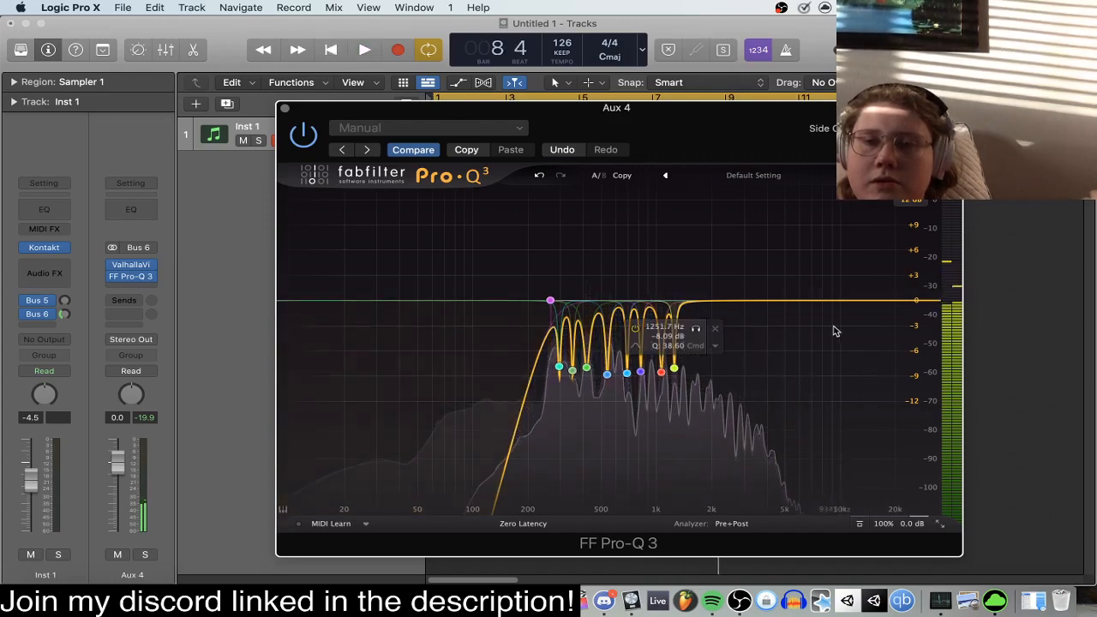
{"action": "key", "text": "space"}
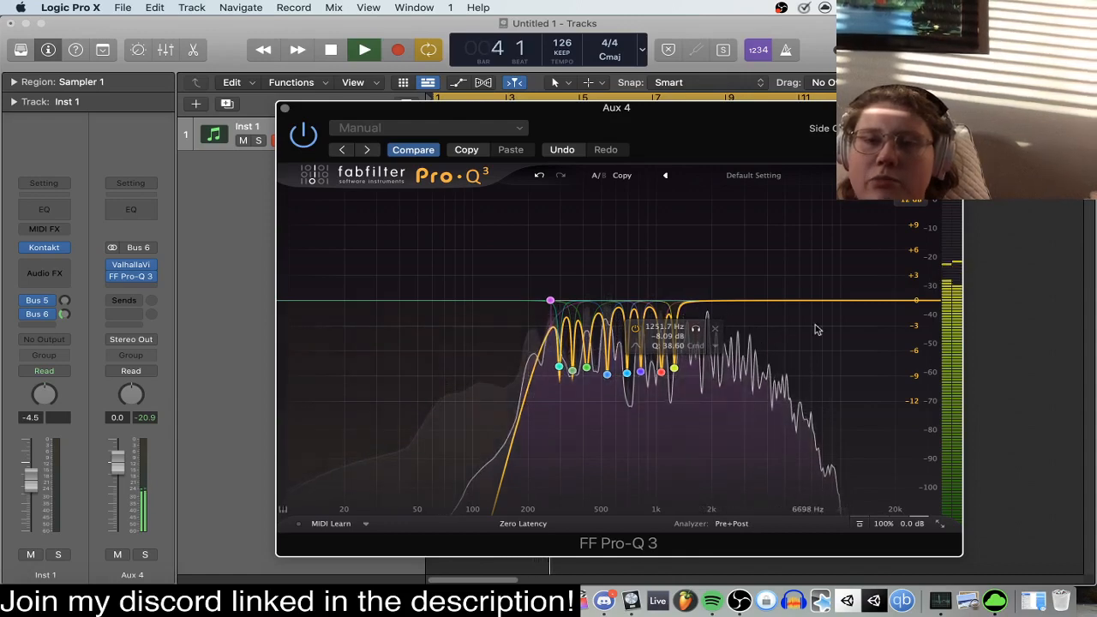
{"action": "key", "text": "space"}
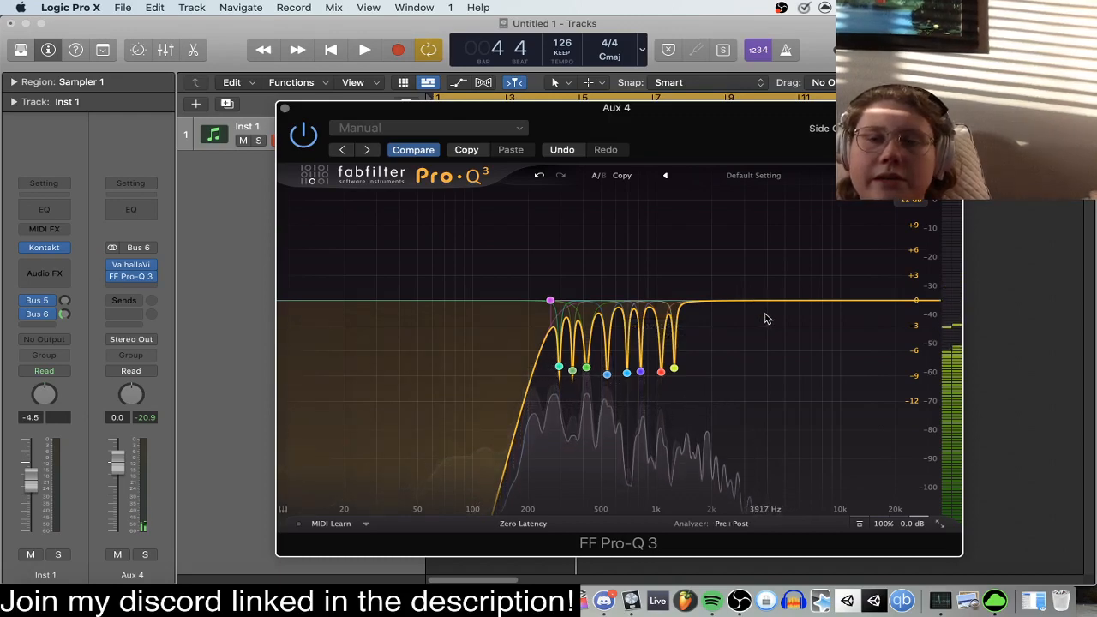
Close the reverb return's EQ, route the Inst 1 output to Stereo Out and start playback.
{"action": "left_click", "coordinate": [285, 108]}
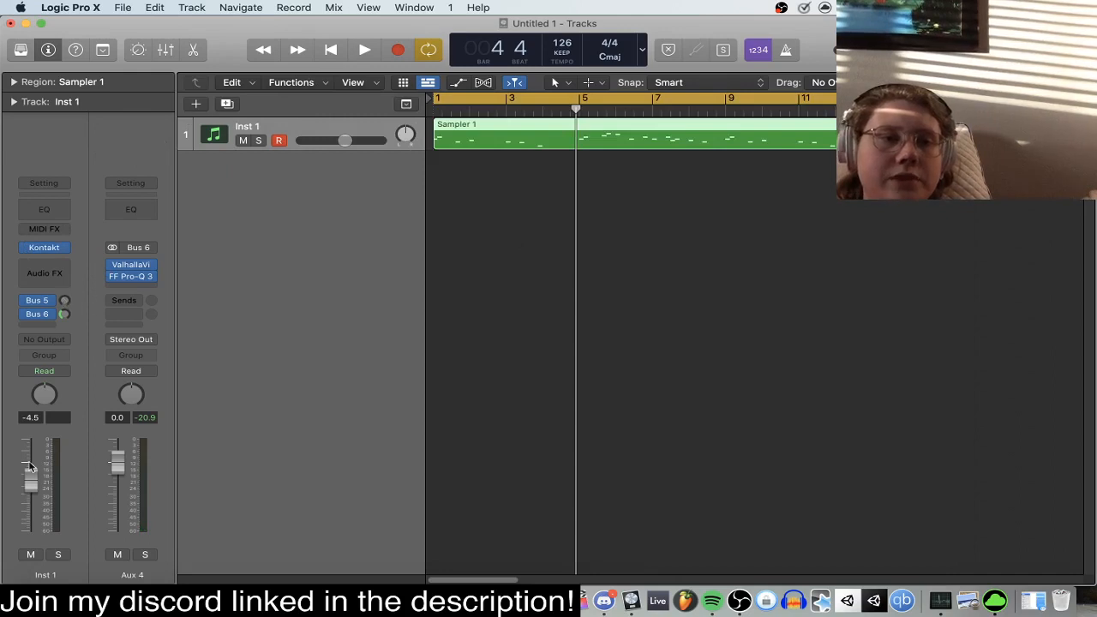
{"action": "left_click", "coordinate": [38, 340]}
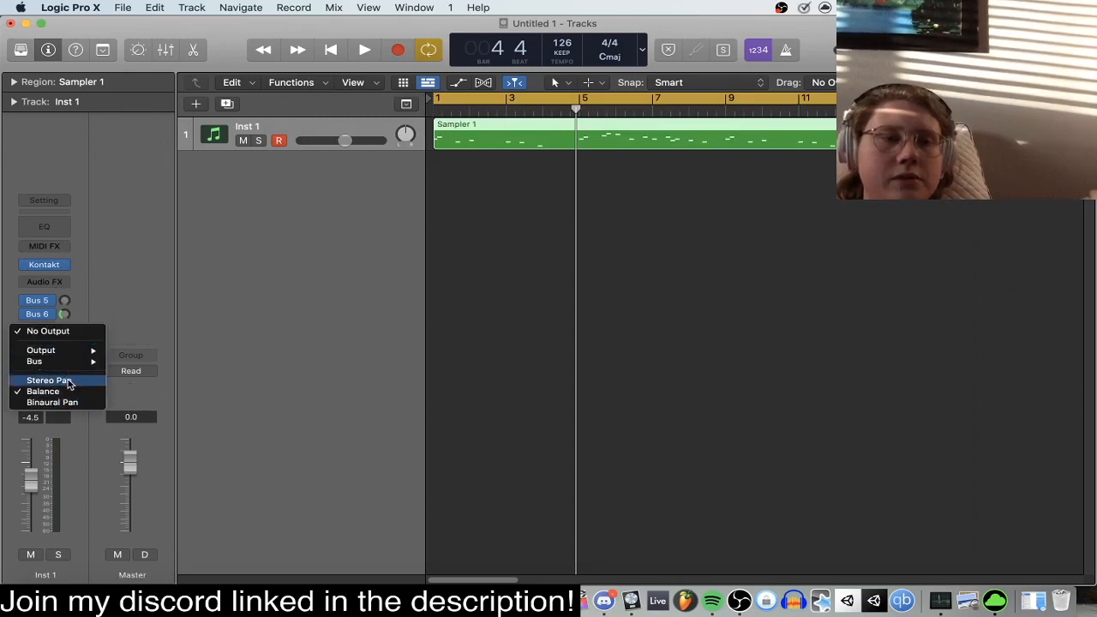
{"action": "mouse_move", "coordinate": [83, 362]}
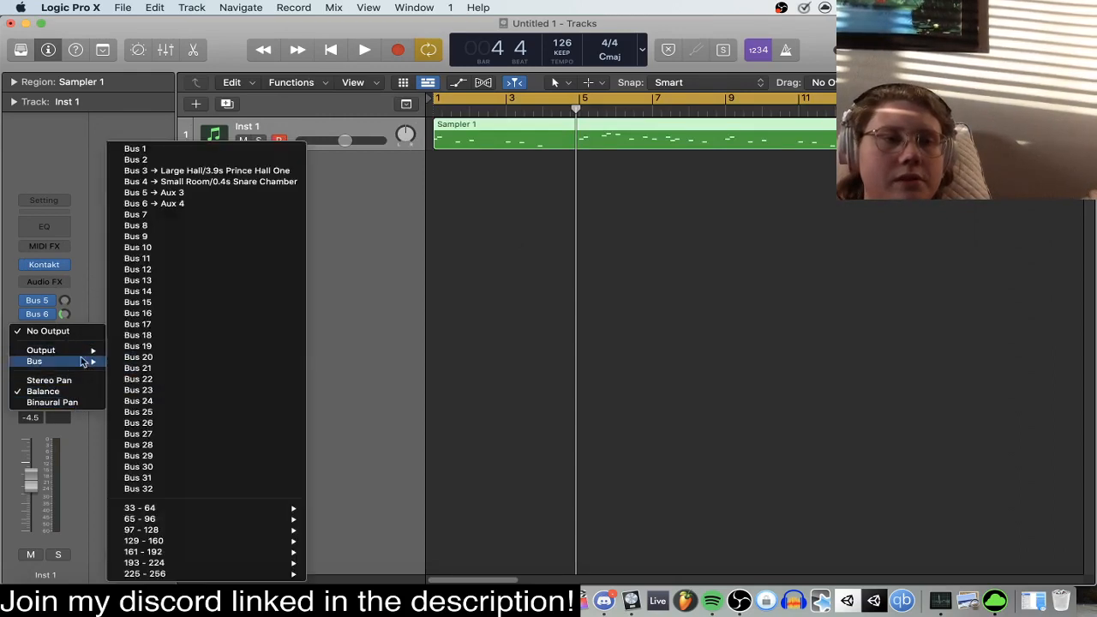
{"action": "left_click", "coordinate": [160, 351]}
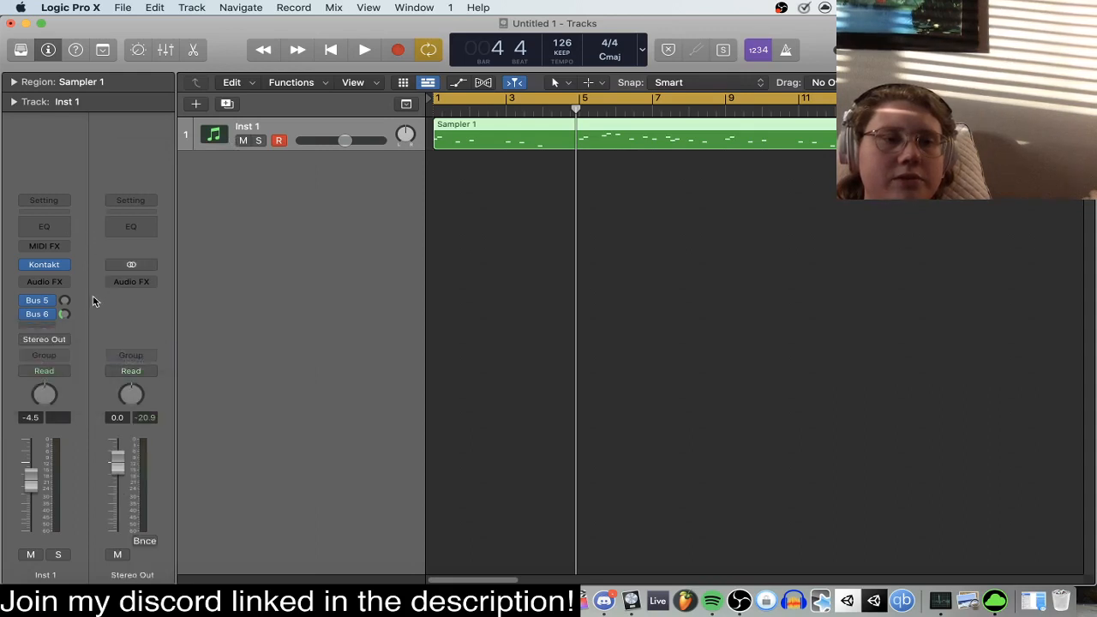
{"action": "key", "text": "space"}
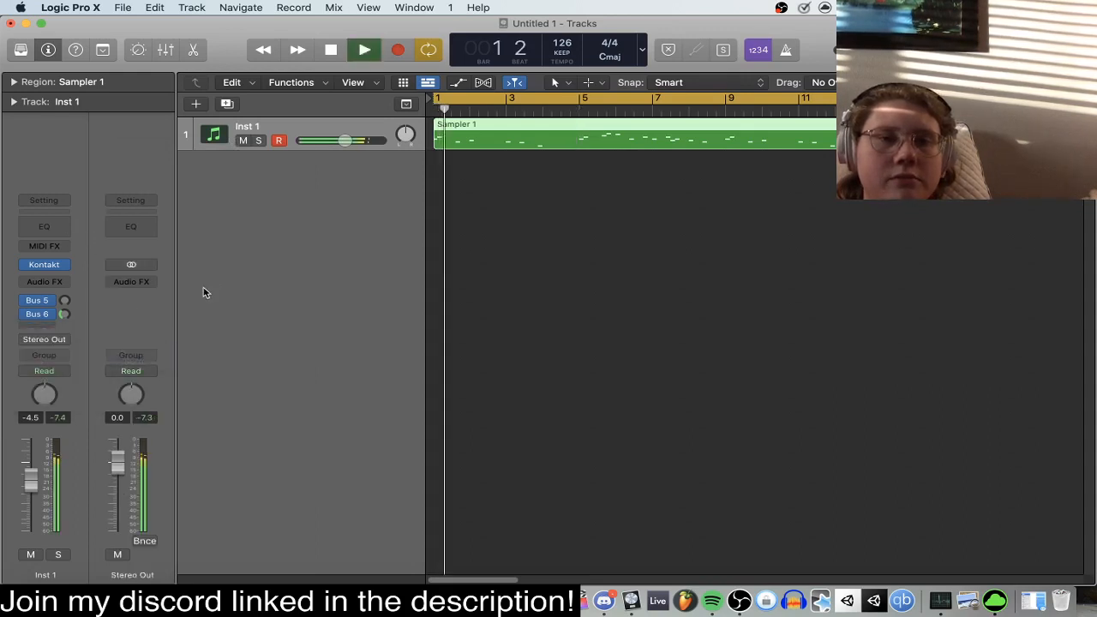
Lower the Inst 1 volume to -10.2 dB and set its Bus 5 send to -16.3 dB during playback.
{"action": "left_click", "coordinate": [66, 314]}
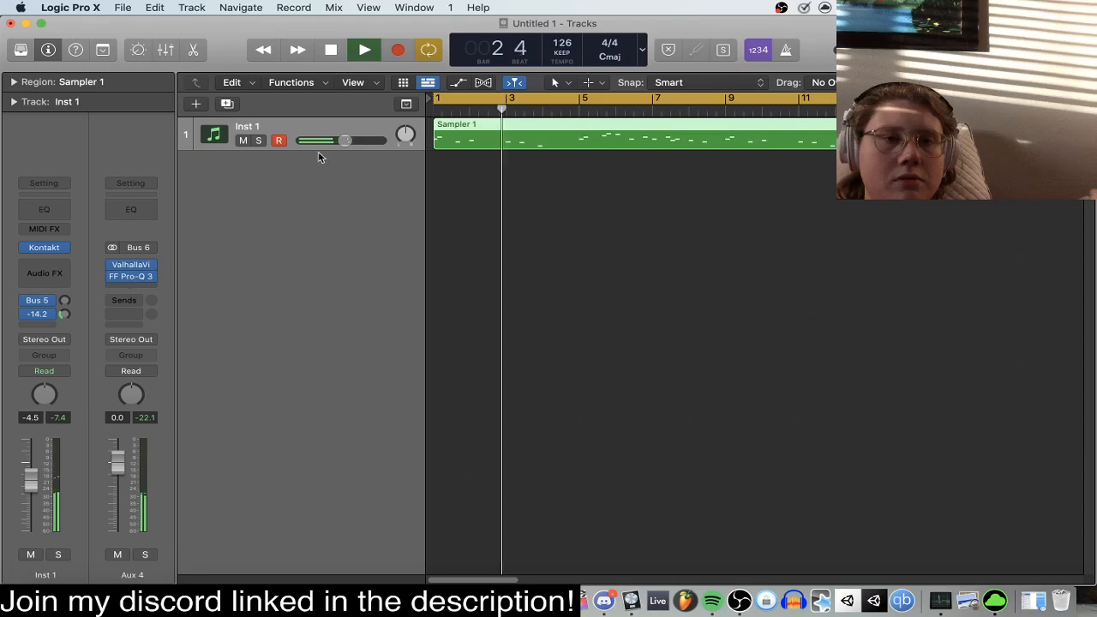
{"action": "left_click_drag", "start_coordinate": [345, 140], "coordinate": [331, 140]}
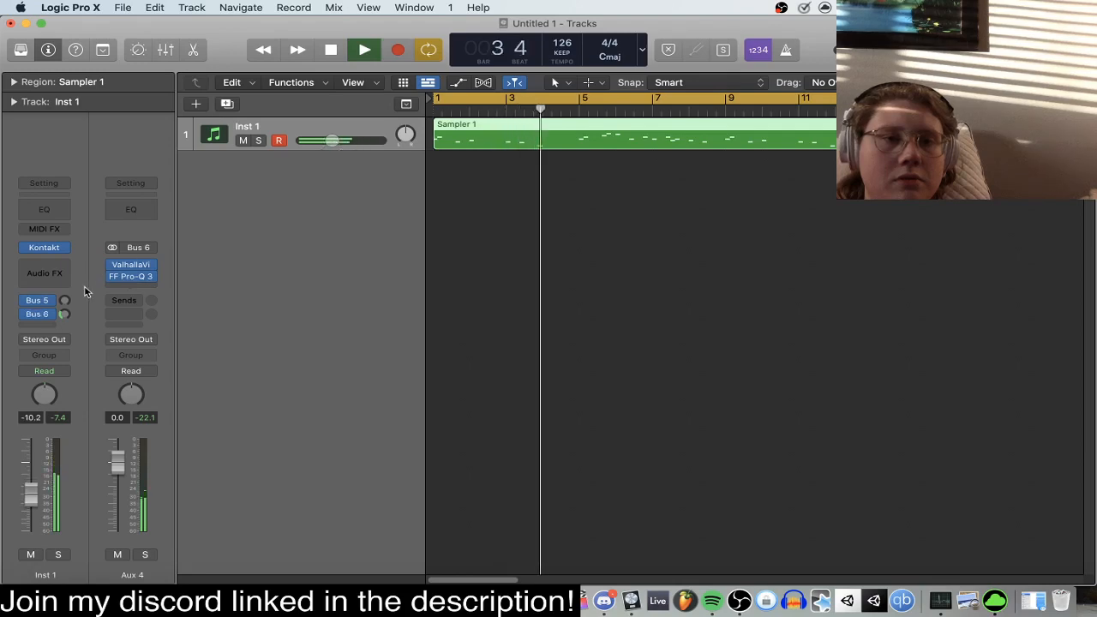
{"action": "left_click", "coordinate": [65, 300]}
{"action": "left_click_drag", "start_coordinate": [64, 300], "coordinate": [64, 300]}
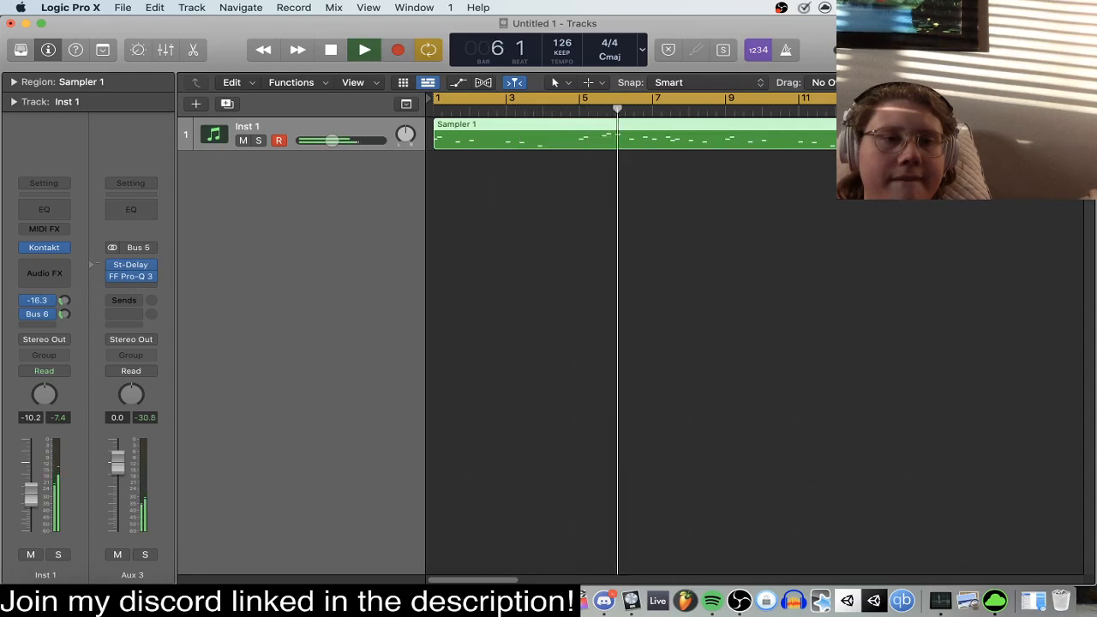
In the EQ on the Aux 3 delay return, add a narrow bell cut at 1279.7 Hz, -7.34 dB and Q 40, and solo-audition it.
{"action": "left_click", "coordinate": [139, 269]}
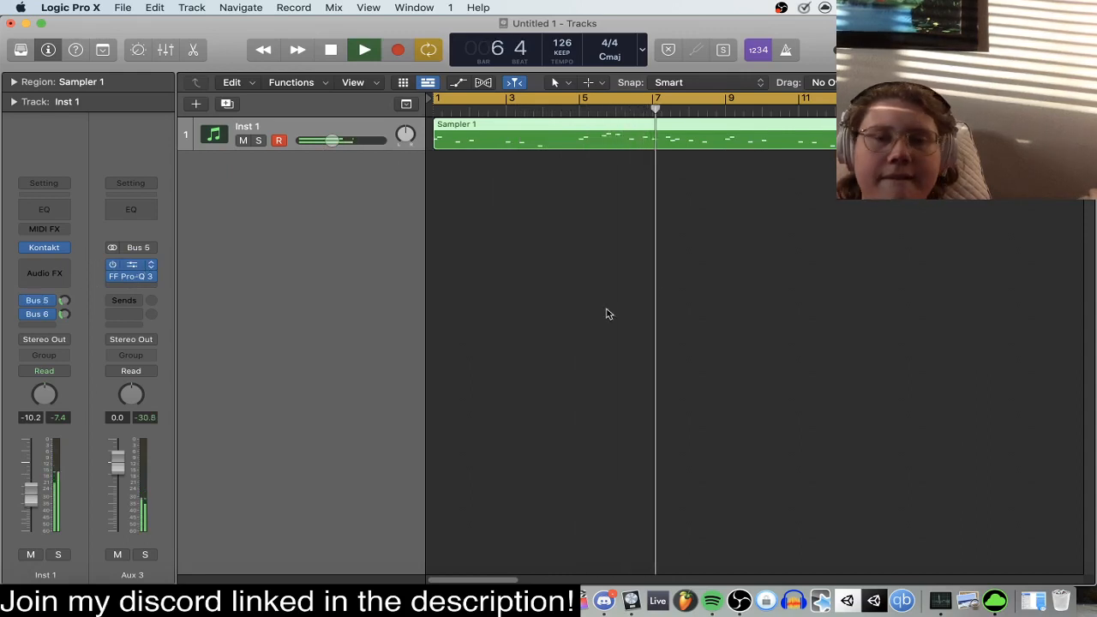
{"action": "left_click", "coordinate": [139, 269]}
{"action": "left_click", "coordinate": [134, 286]}
{"action": "left_click", "coordinate": [304, 298]}
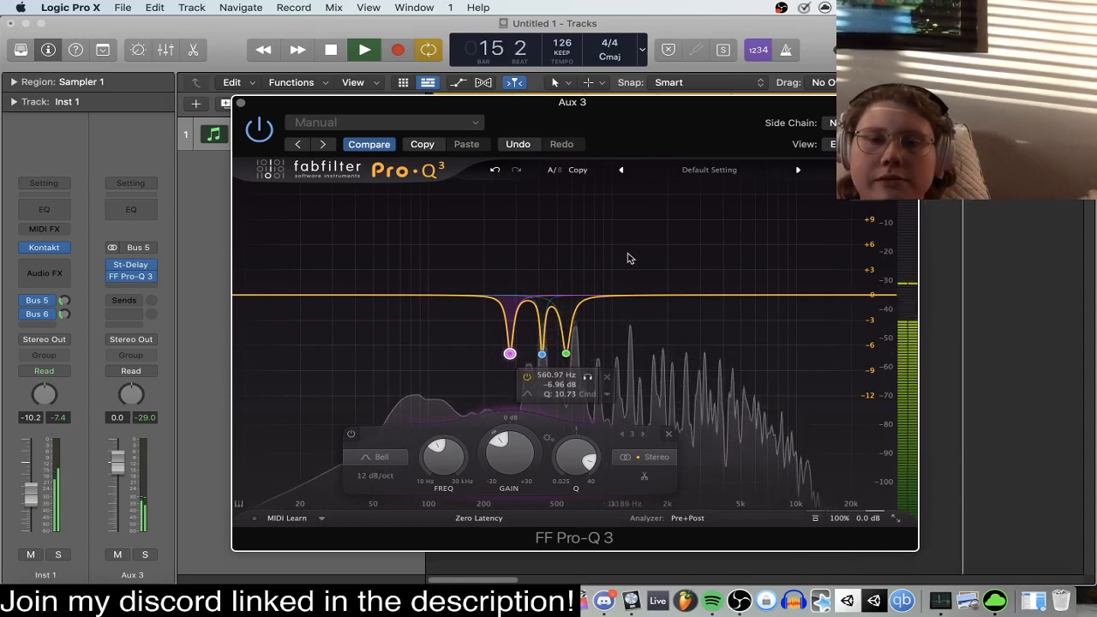
{"action": "key", "text": "space"}
{"action": "left_click_drag", "start_coordinate": [635, 296], "coordinate": [632, 355]}
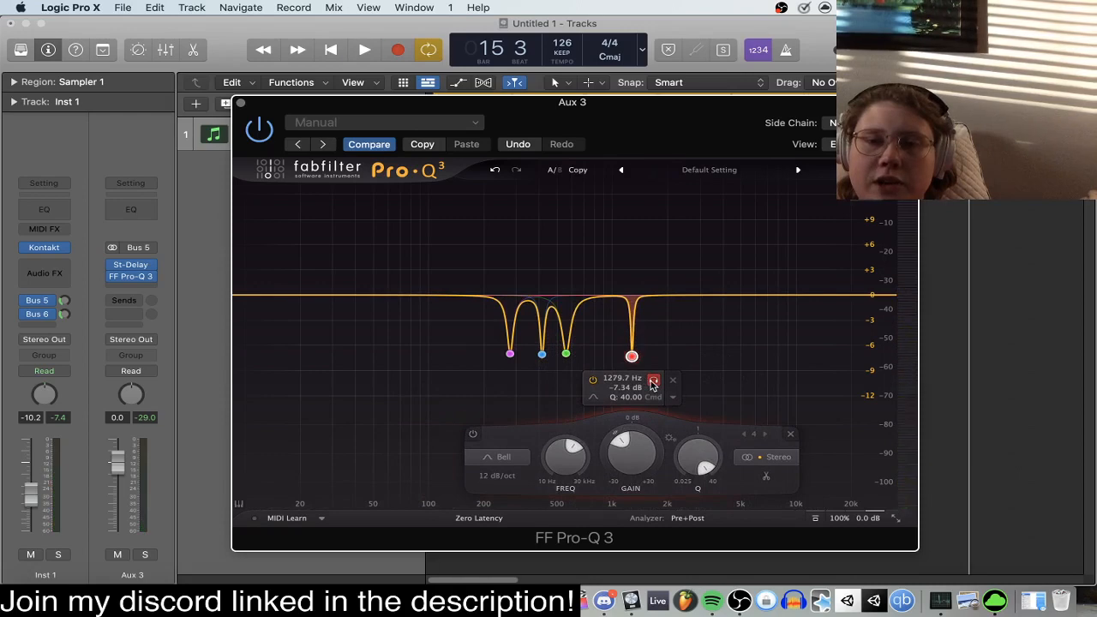
{"action": "key", "text": "space"}
{"action": "left_click", "coordinate": [654, 379]}
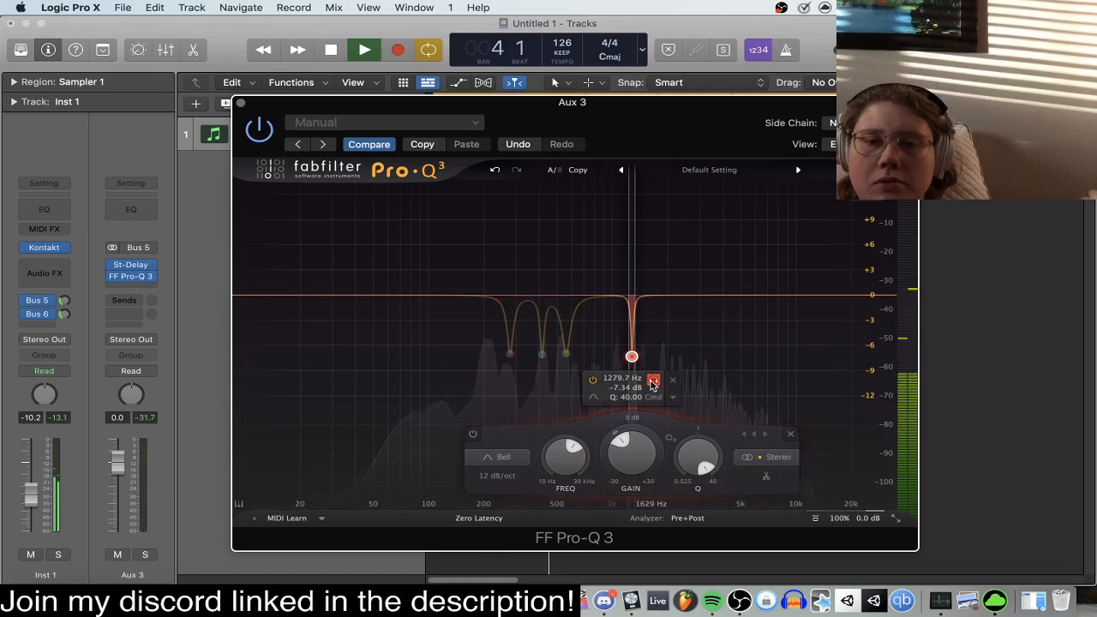
{"action": "left_click", "coordinate": [654, 379]}
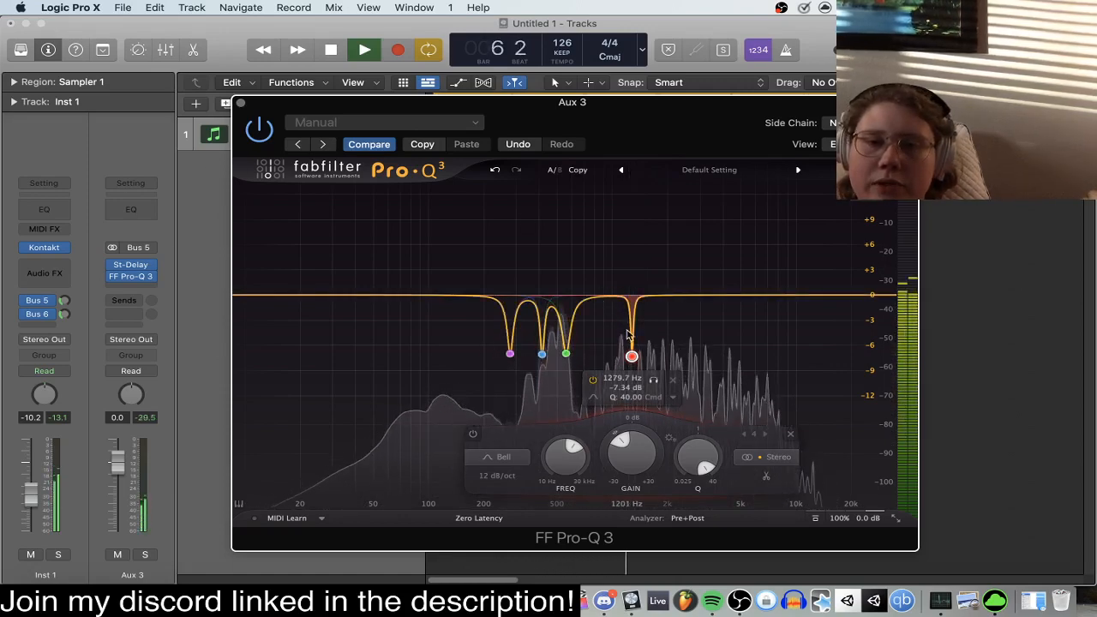
Add a narrow bell cut at 1060.7 Hz, -7.06 dB and Q 40 on the delay return, then stop playback and close the EQ.
{"action": "left_click_drag", "start_coordinate": [602, 300], "coordinate": [617, 355]}
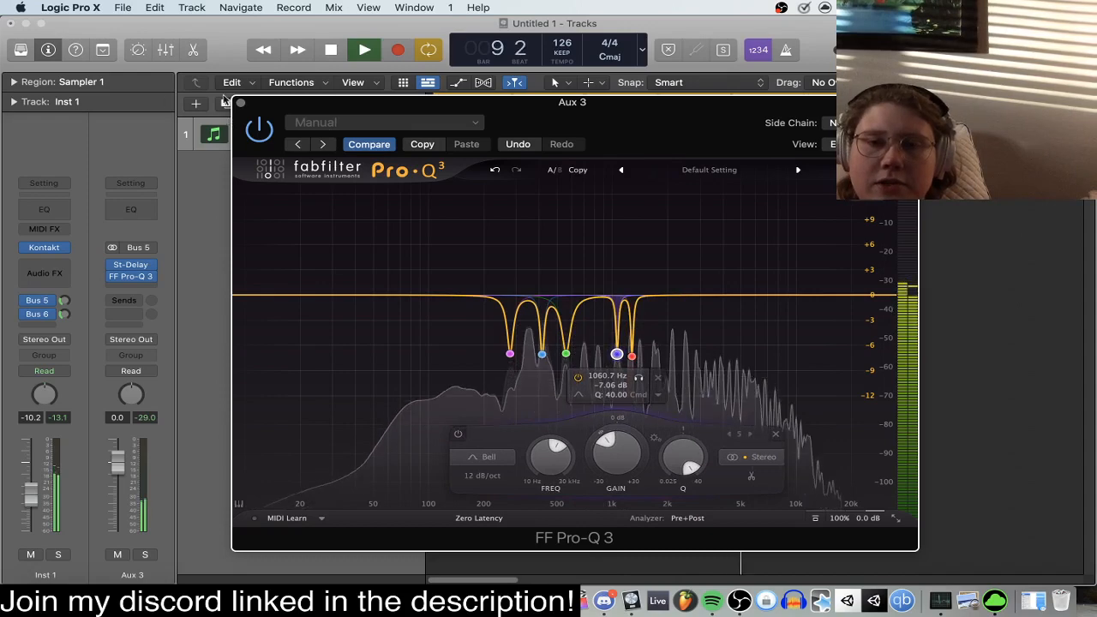
{"action": "key", "text": "space"}
{"action": "left_click", "coordinate": [240, 103]}
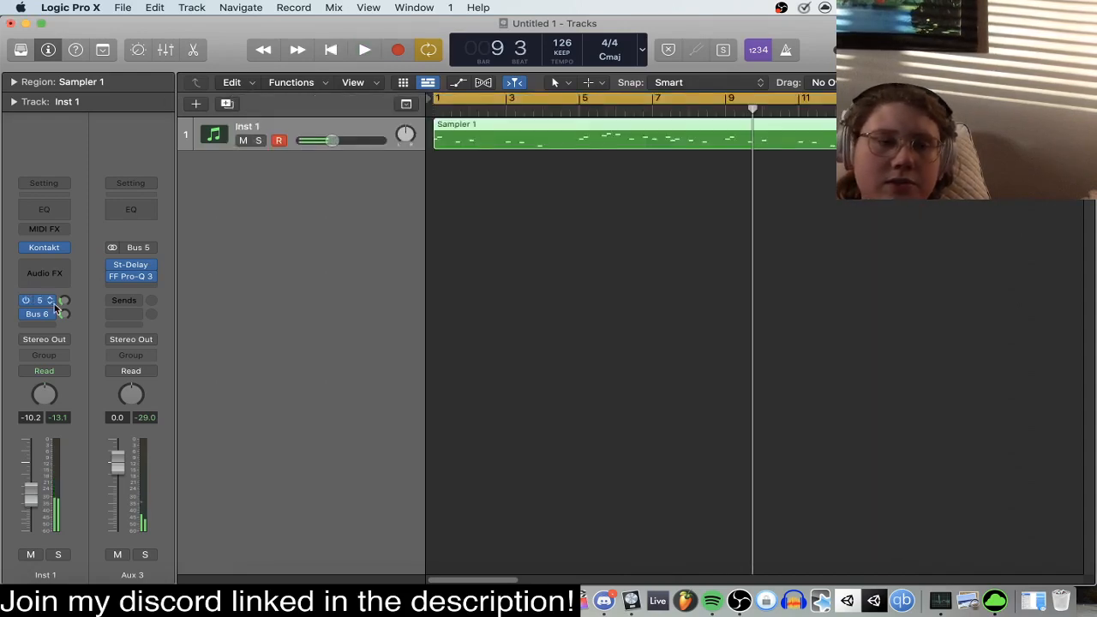
Bypass the Bus 5 and Bus 6 sends on Inst 1 and insert a stereo FF Pro-Q 3 on its channel.
{"action": "left_click", "coordinate": [26, 301]}
{"action": "left_click", "coordinate": [27, 314]}
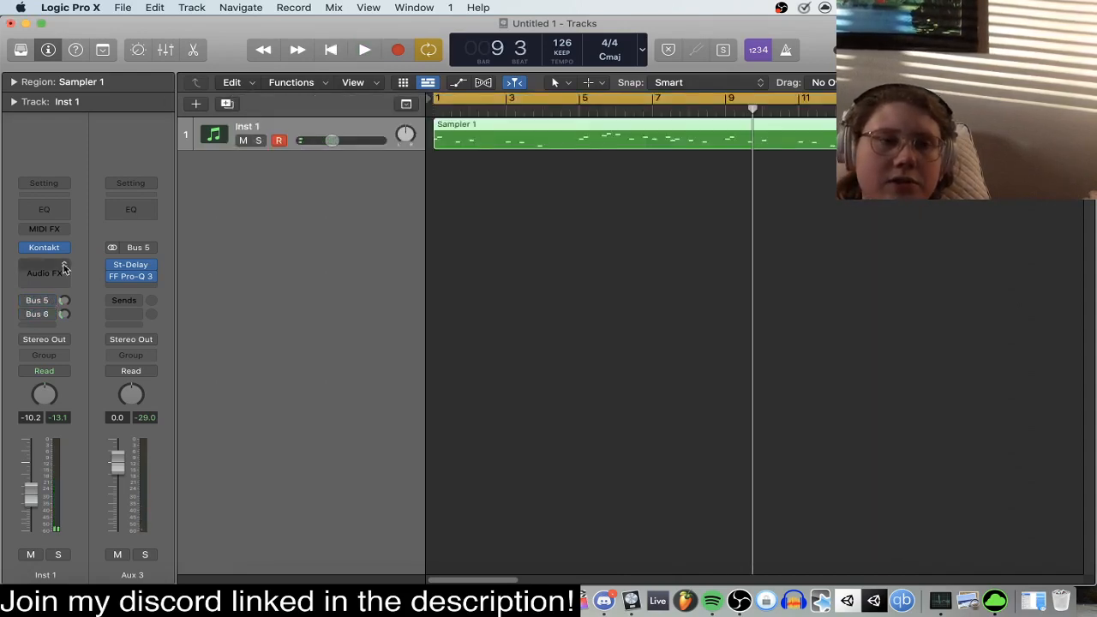
{"action": "left_click", "coordinate": [56, 272]}
{"action": "mouse_move", "coordinate": [134, 295]}
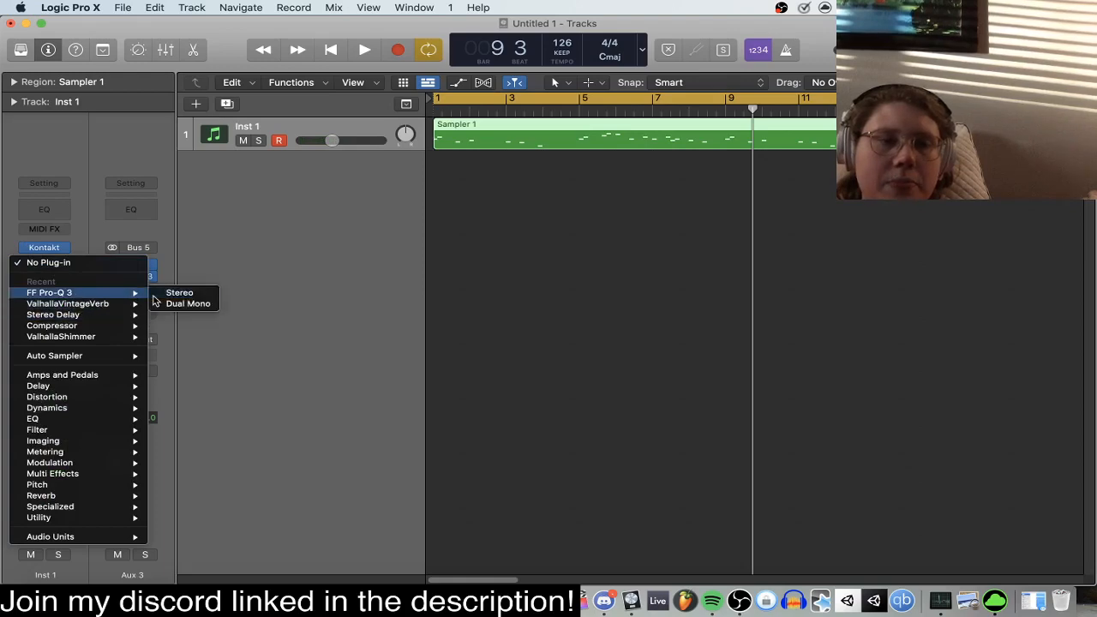
{"action": "left_click", "coordinate": [176, 293]}
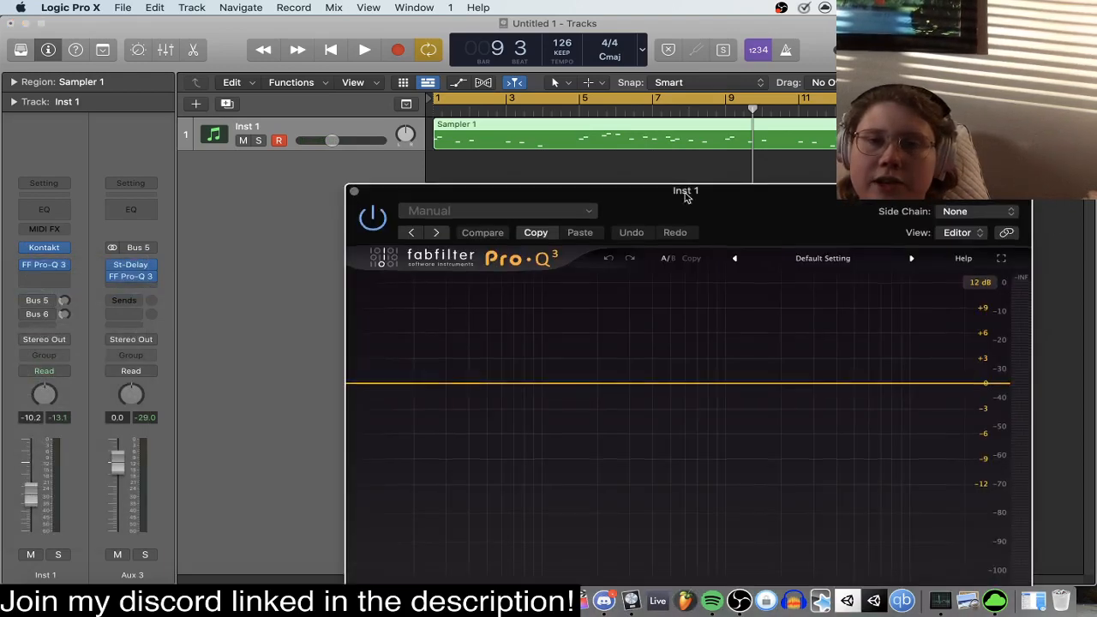
{"action": "left_click_drag", "start_coordinate": [686, 192], "coordinate": [644, 113]}
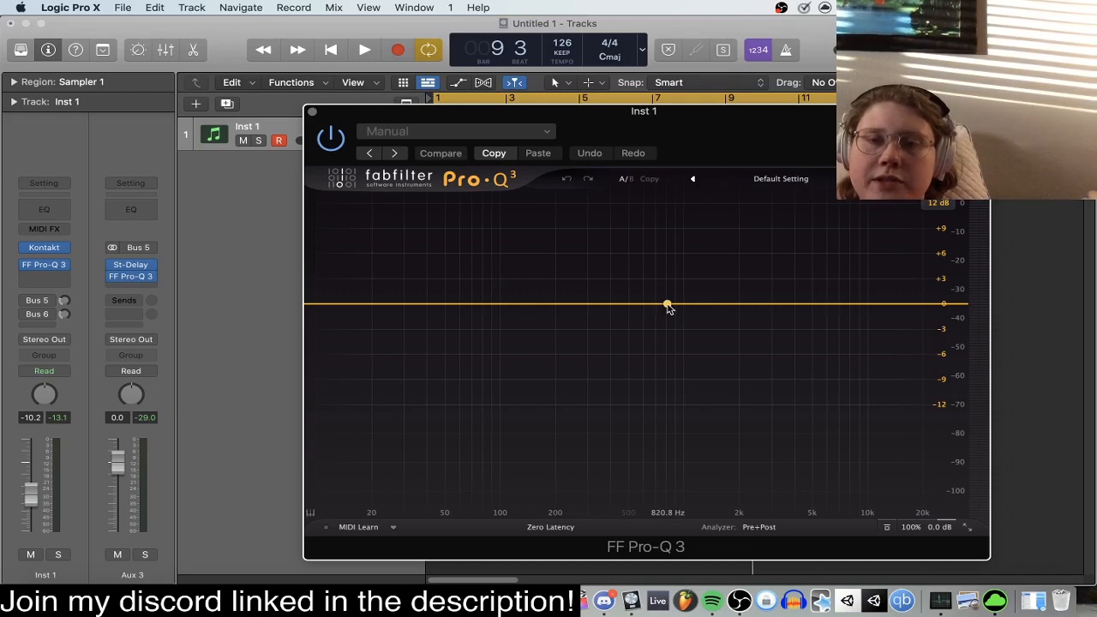
Add a narrow bell cut at 412.04 Hz, -8.99 dB and Q 40 to the Inst 1 EQ and solo-audition it during playback.
{"action": "left_click_drag", "start_coordinate": [668, 307], "coordinate": [643, 314]}
{"action": "scroll", "coordinate": [643, 315], "scroll_direction": "up", "scroll_amount": 10}
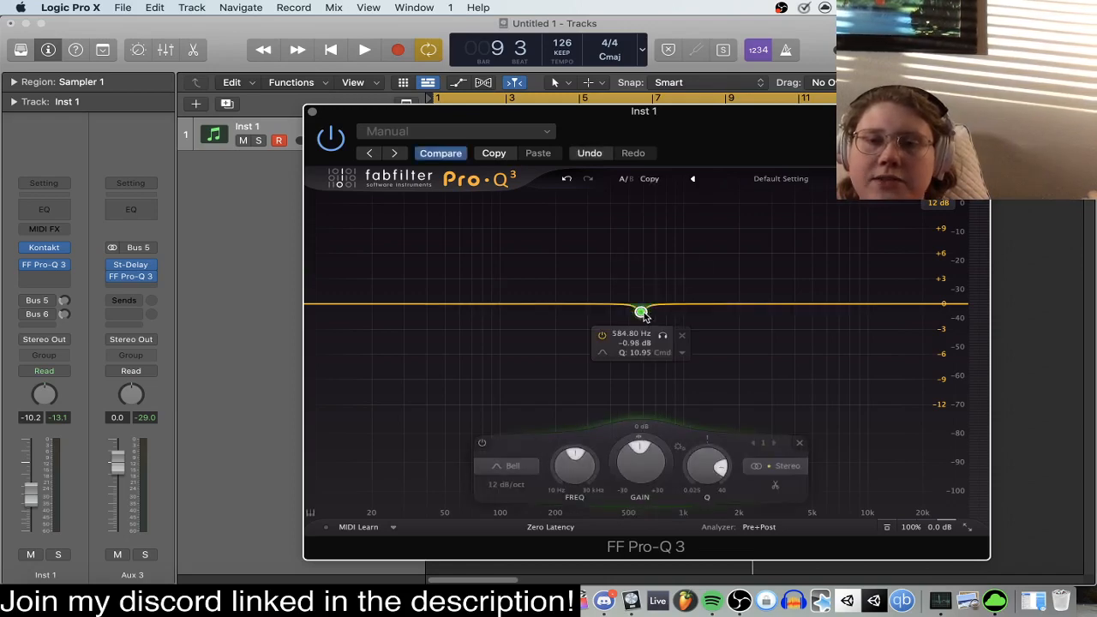
{"action": "key", "text": "space"}
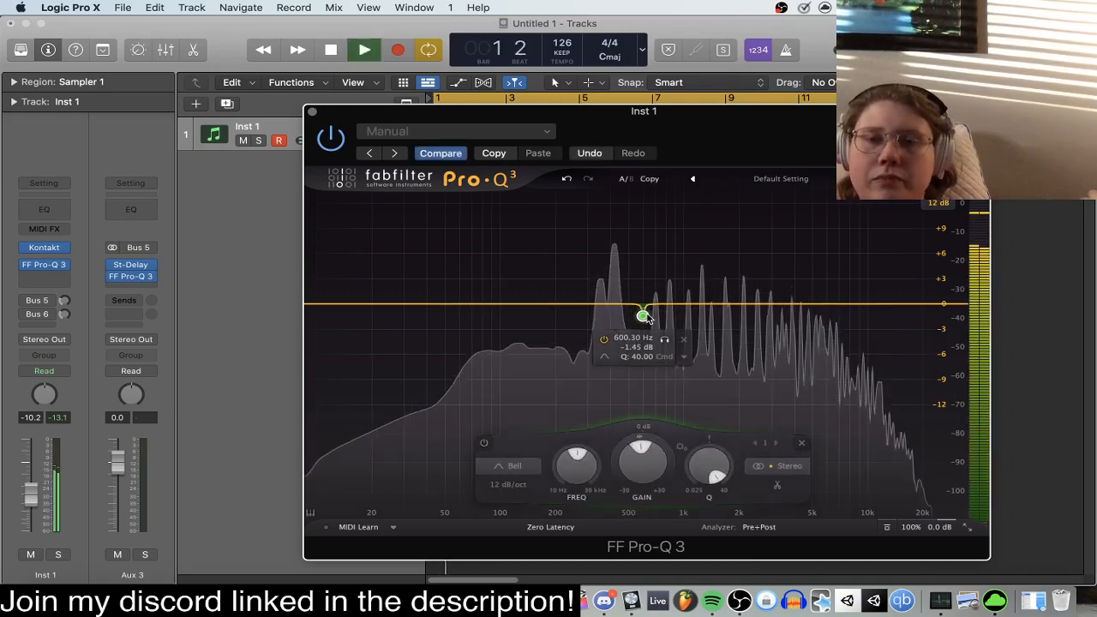
{"action": "left_click_drag", "start_coordinate": [642, 314], "coordinate": [614, 381]}
{"action": "key", "text": "space"}
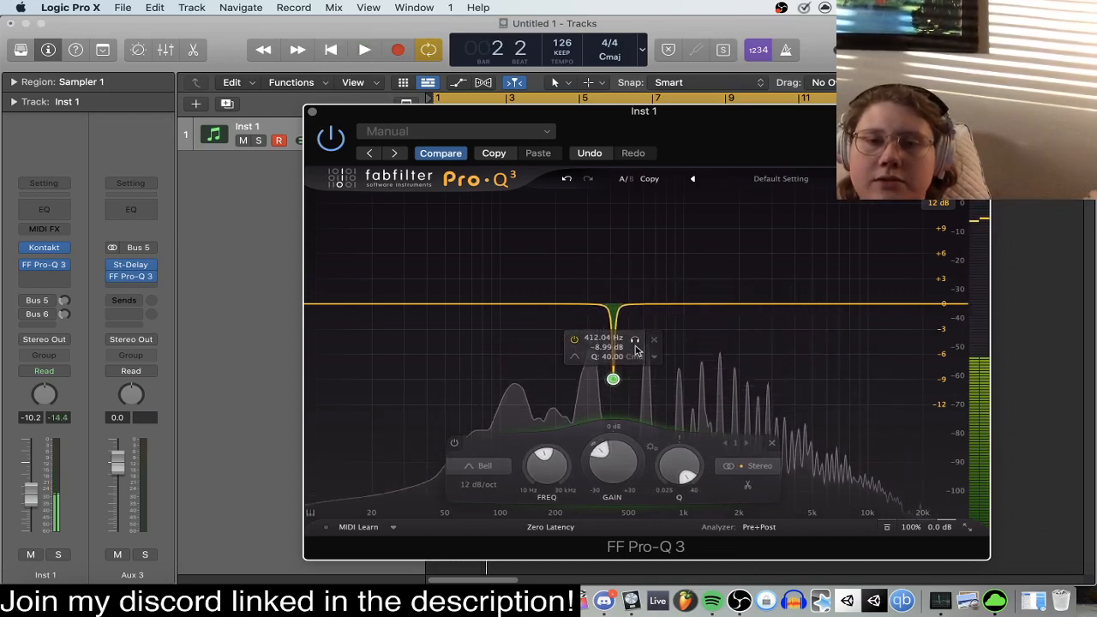
{"action": "left_click", "coordinate": [634, 342]}
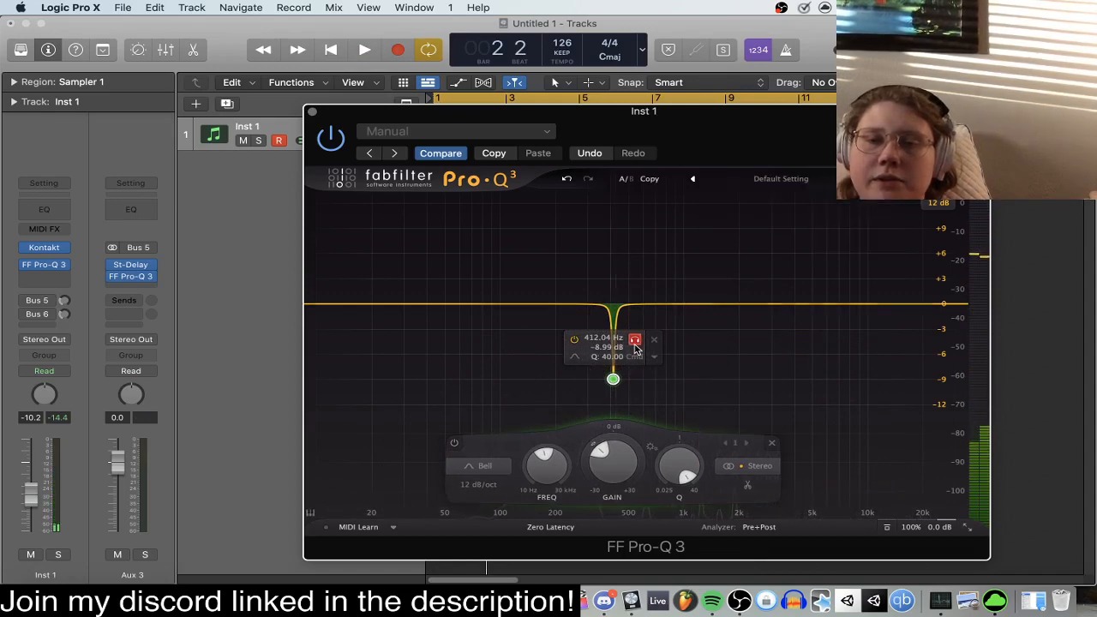
{"action": "key", "text": "space"}
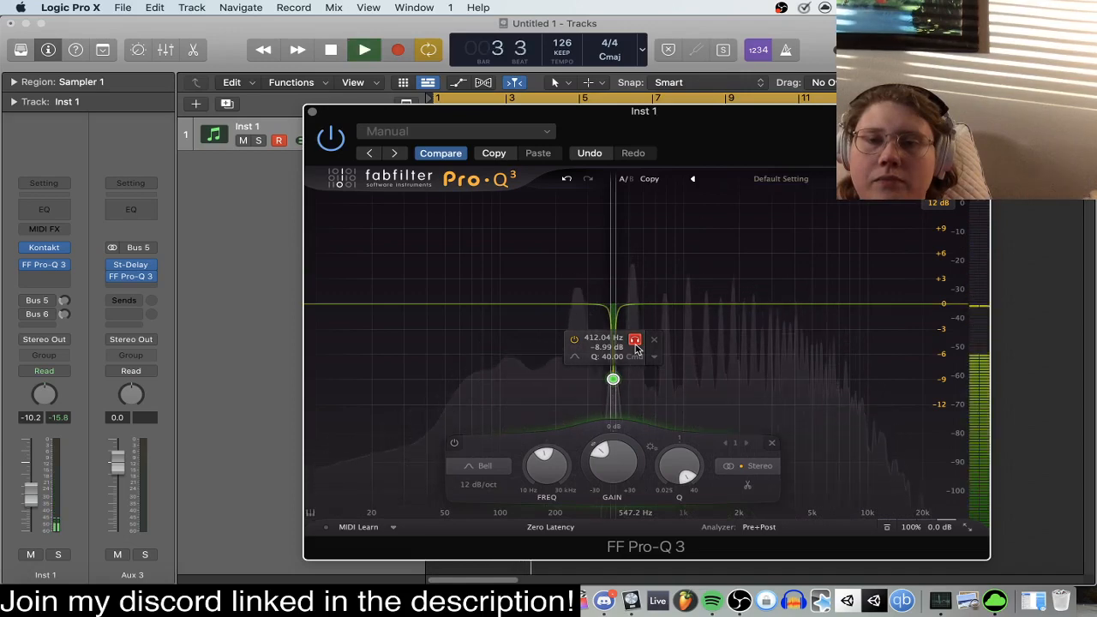
{"action": "key", "text": "space"}
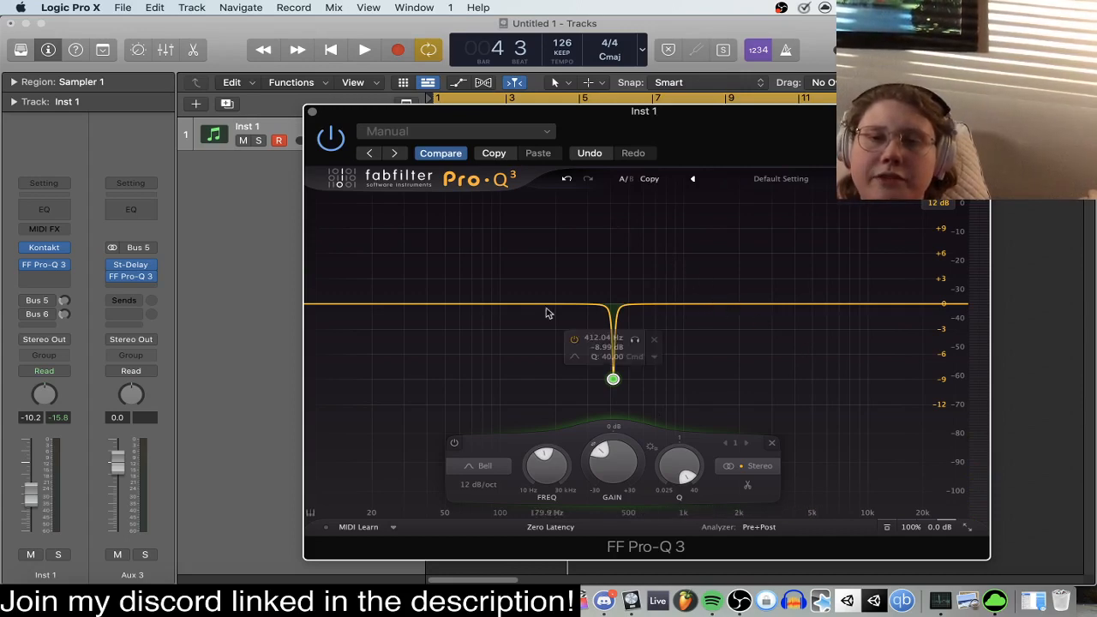
{"action": "left_click", "coordinate": [312, 114]}
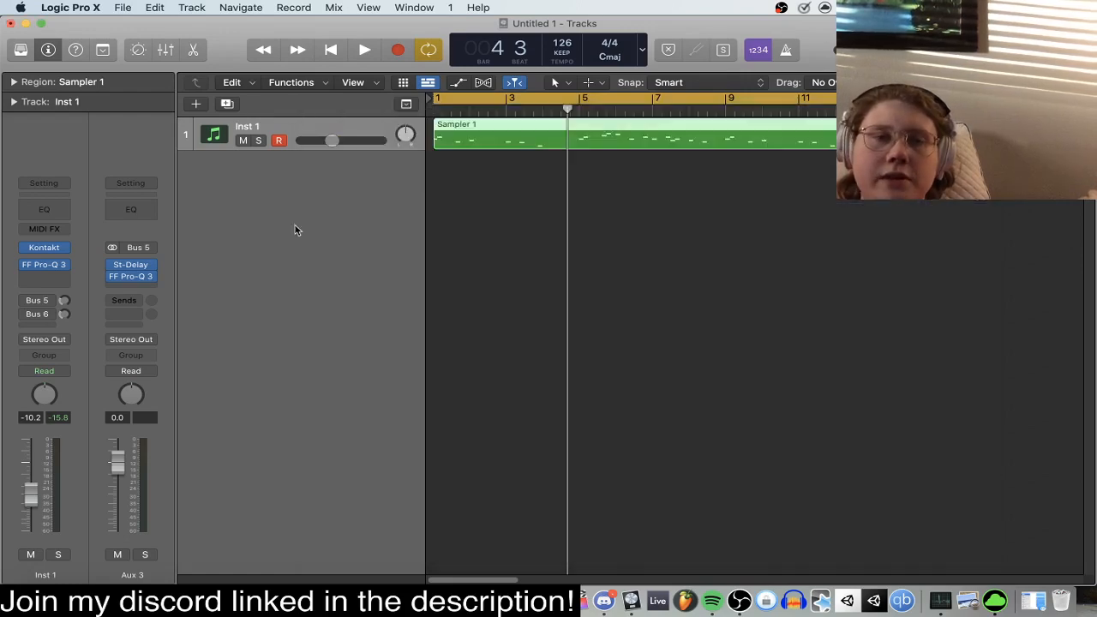
Create a new software instrument track and load the stereo Sylenth1 synth on it.
{"action": "right_click", "coordinate": [290, 198]}
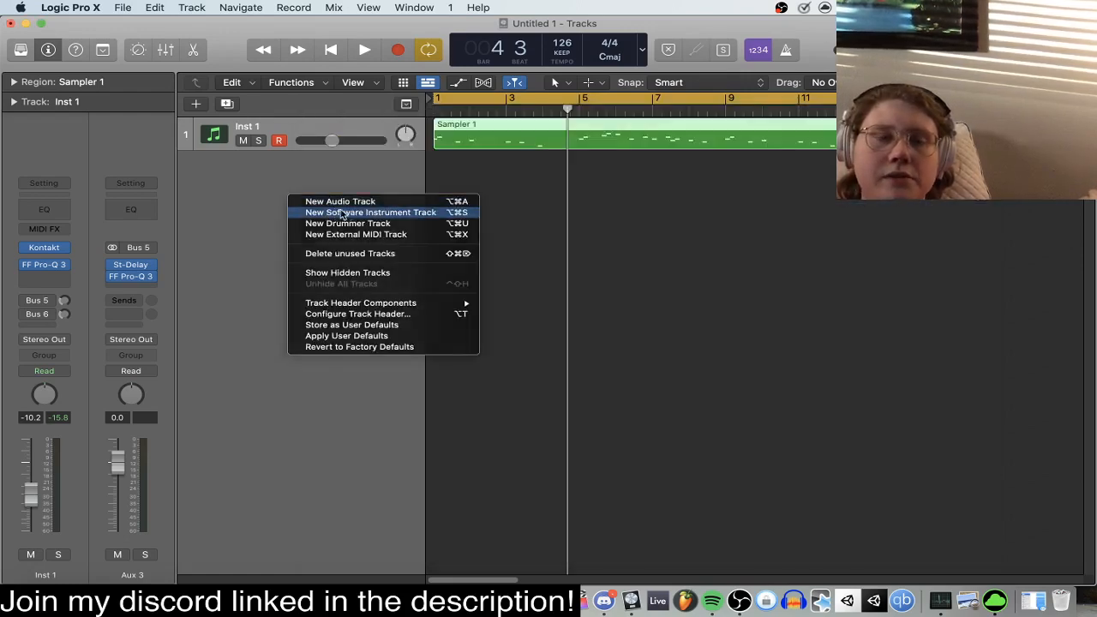
{"action": "left_click", "coordinate": [343, 212]}
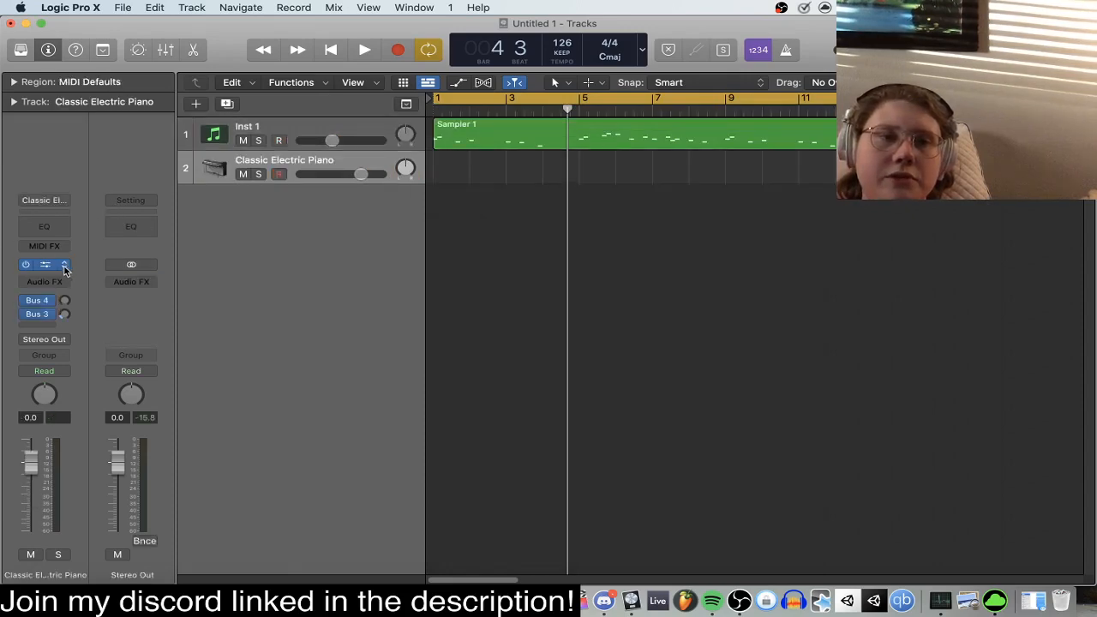
{"action": "left_click", "coordinate": [64, 267]}
{"action": "mouse_move", "coordinate": [168, 226]}
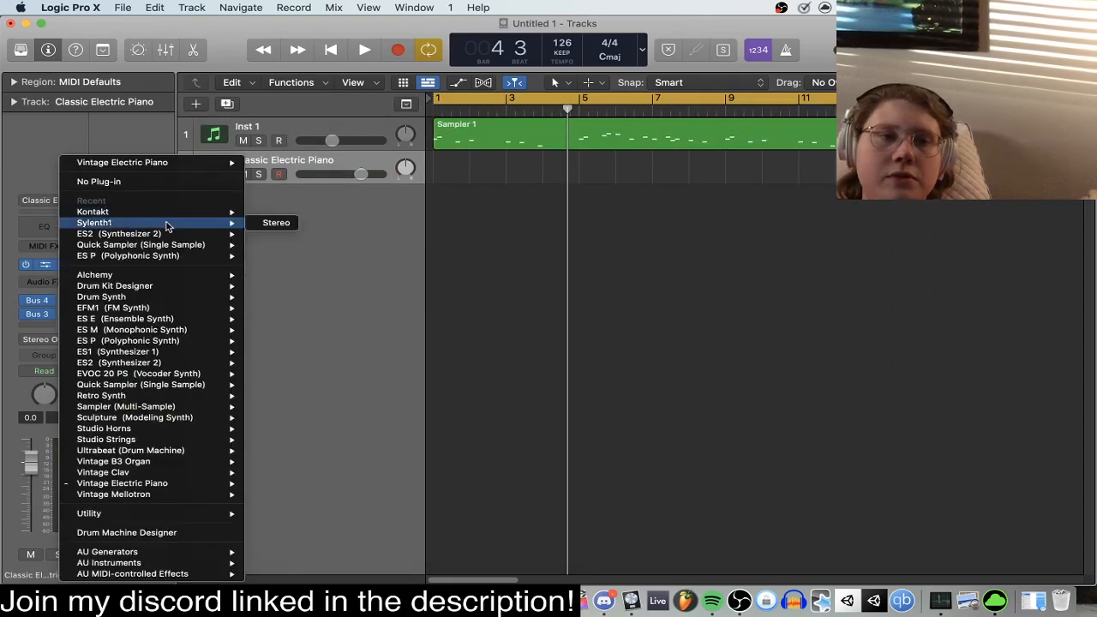
{"action": "left_click", "coordinate": [256, 224]}
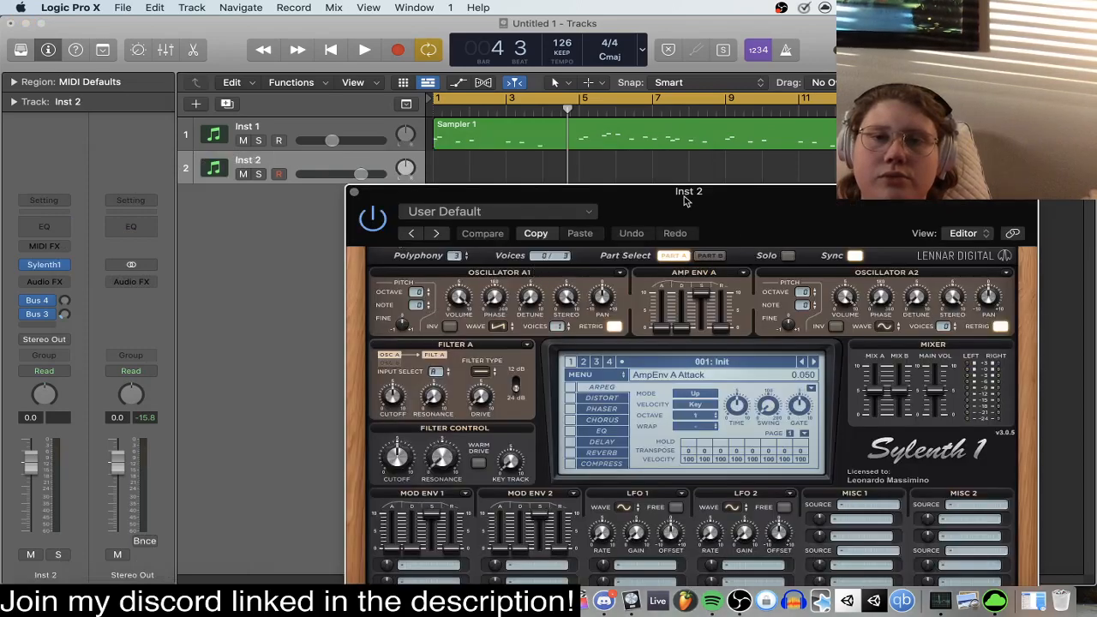
Set Sylenth1's Amp Env A release to 7.104 and close the synth window.
{"action": "left_click_drag", "start_coordinate": [685, 199], "coordinate": [608, 101]}
{"action": "left_click_drag", "start_coordinate": [649, 243], "coordinate": [649, 212]}
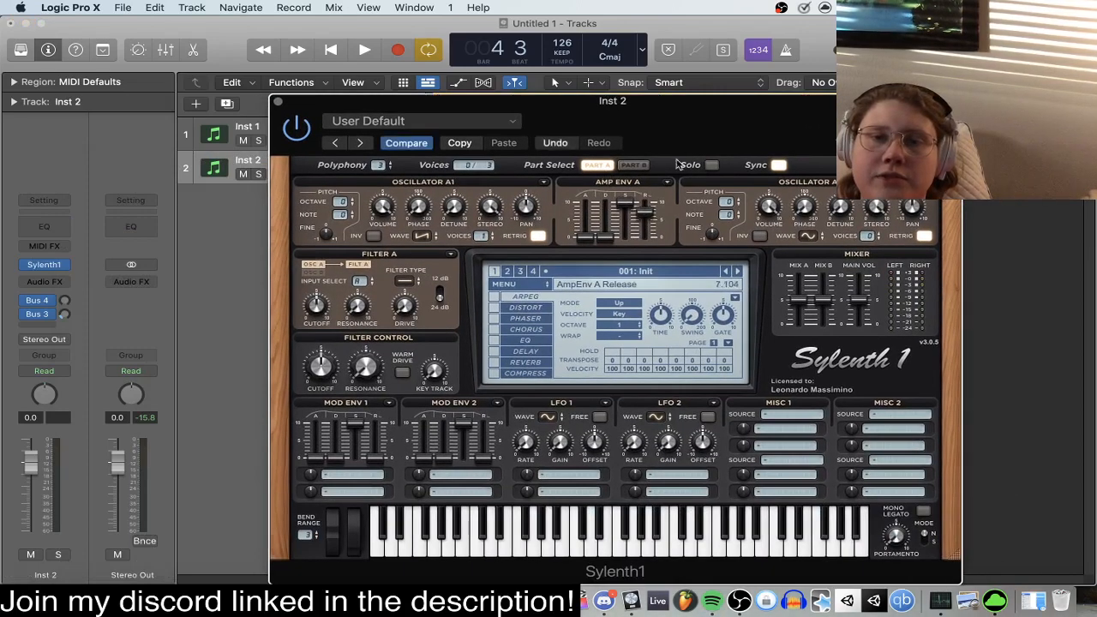
{"action": "left_click", "coordinate": [278, 103]}
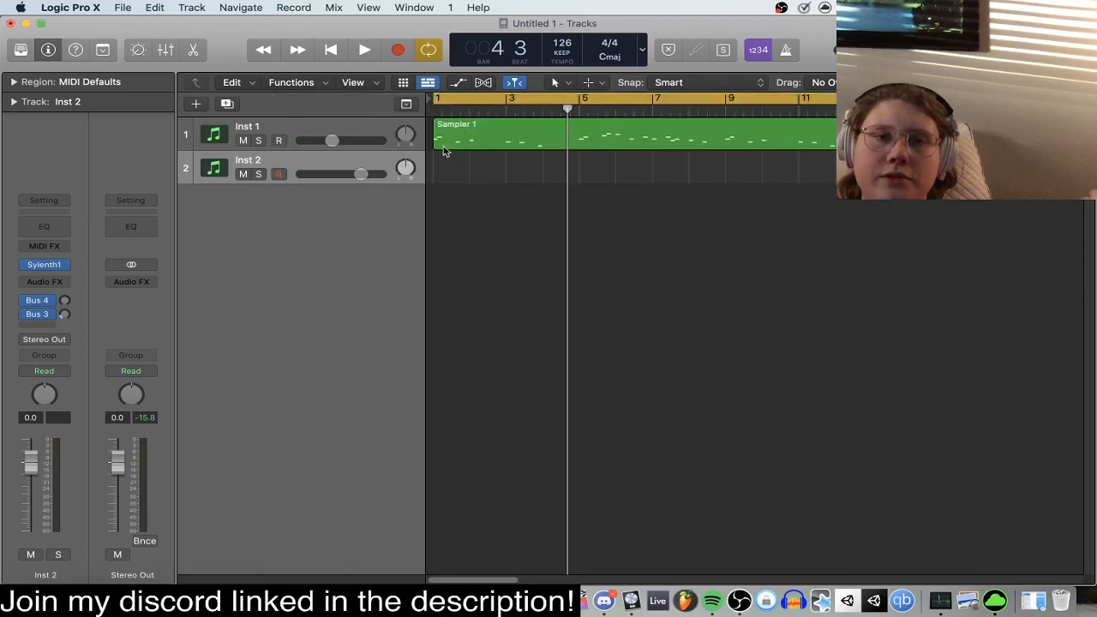
Move the Sampler 1 region from Inst 1 to the Inst 2 track, audition it briefly and select the Inst 2 track.
{"action": "left_click_drag", "start_coordinate": [485, 139], "coordinate": [485, 174]}
{"action": "key", "text": "space"}
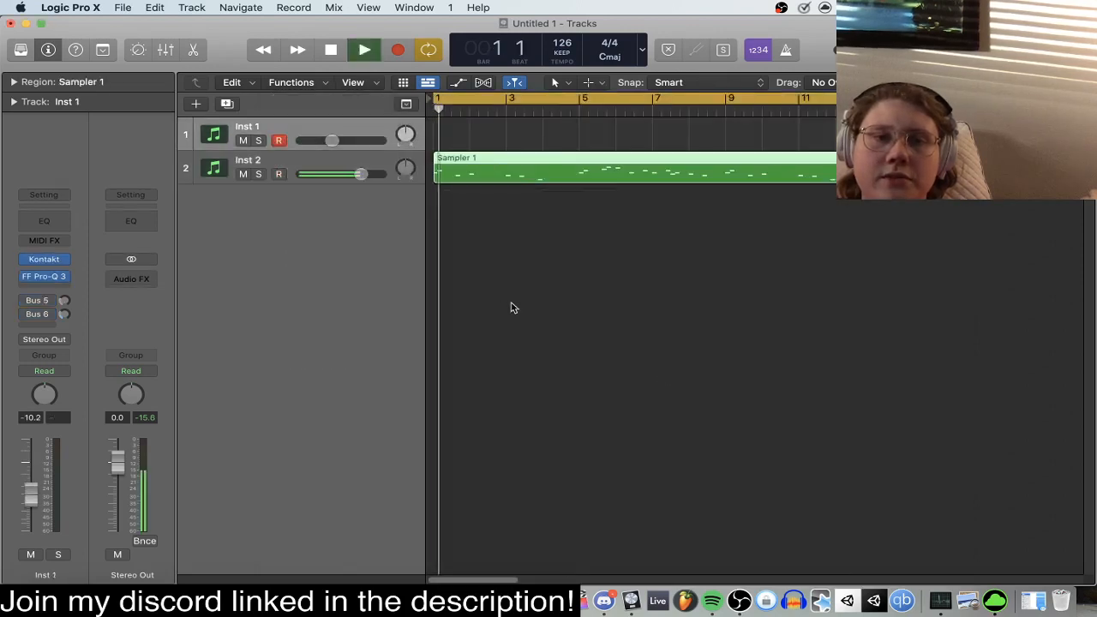
{"action": "key", "text": "space"}
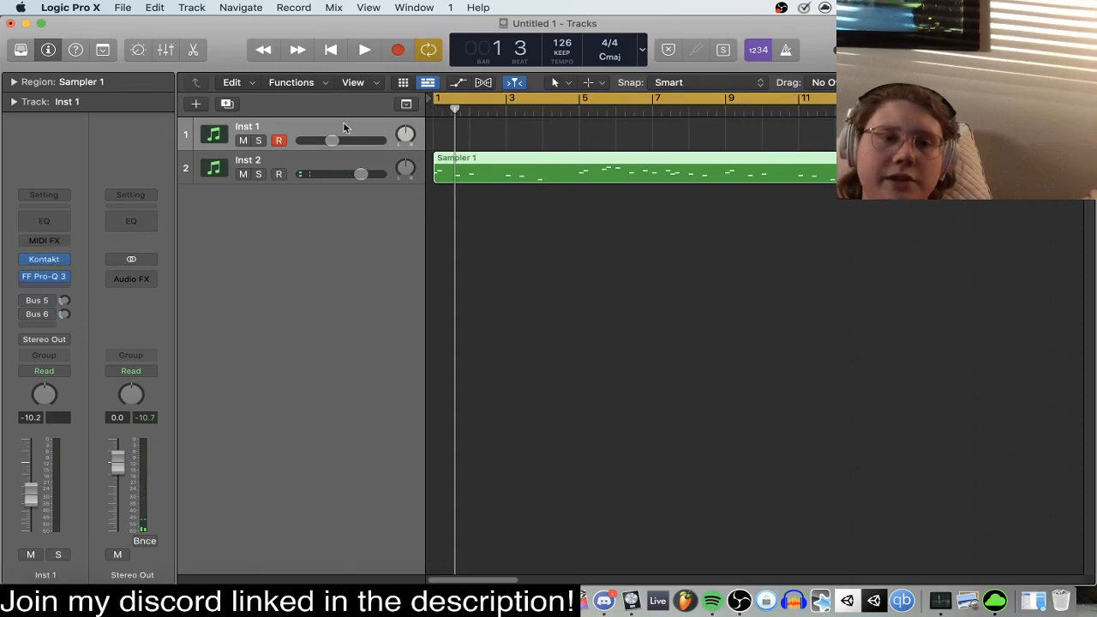
{"action": "left_click", "coordinate": [299, 161]}
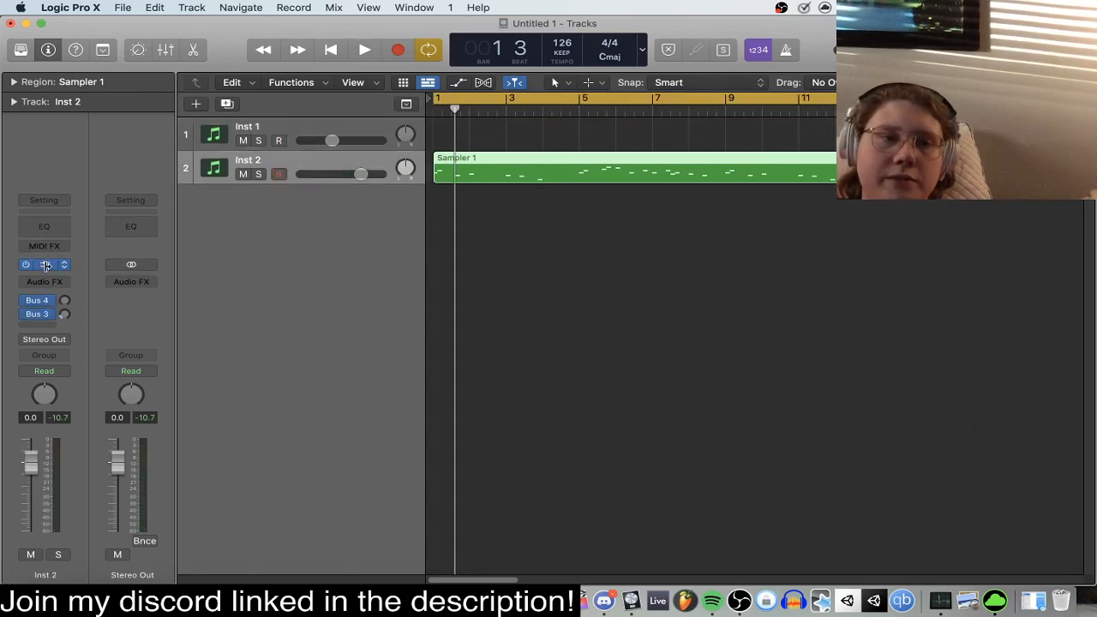
Set Sylenth1's Filter A to low-pass and lower the Filter Control cutoff to 4.055, auditioning briefly before closing the synth window.
{"action": "left_click", "coordinate": [46, 265]}
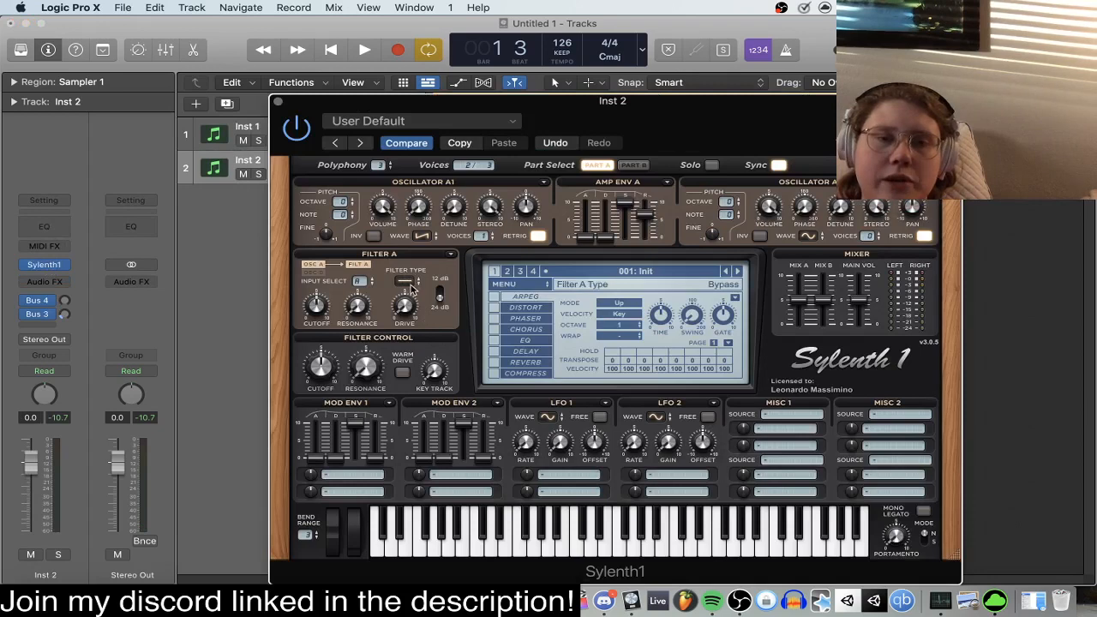
{"action": "left_click", "coordinate": [406, 285]}
{"action": "left_click", "coordinate": [409, 306]}
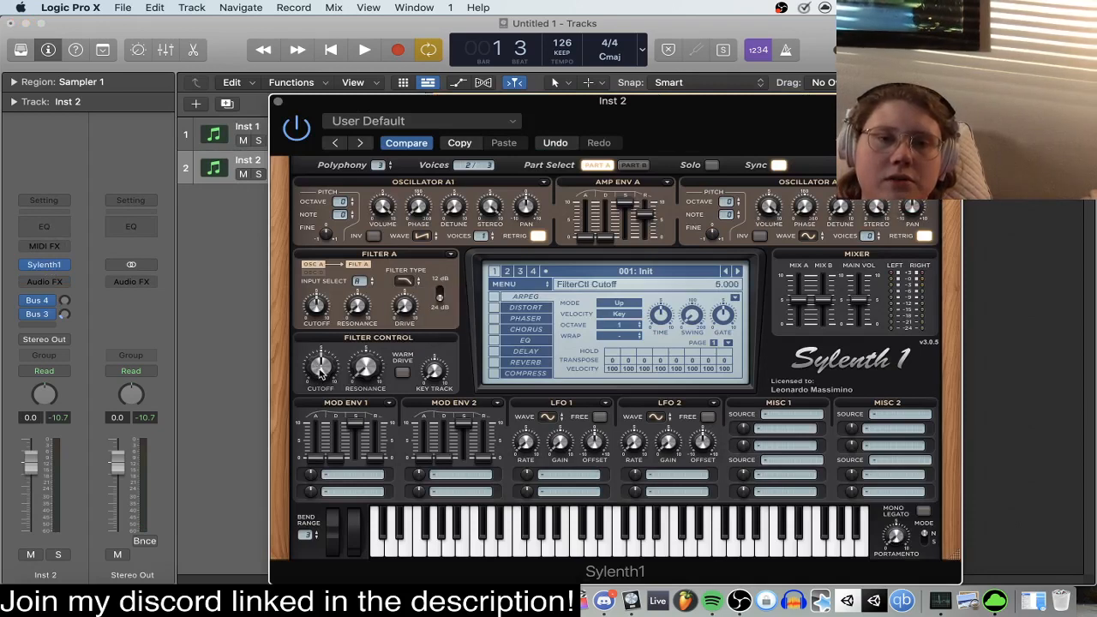
{"action": "key", "text": "space"}
{"action": "key", "text": "space"}
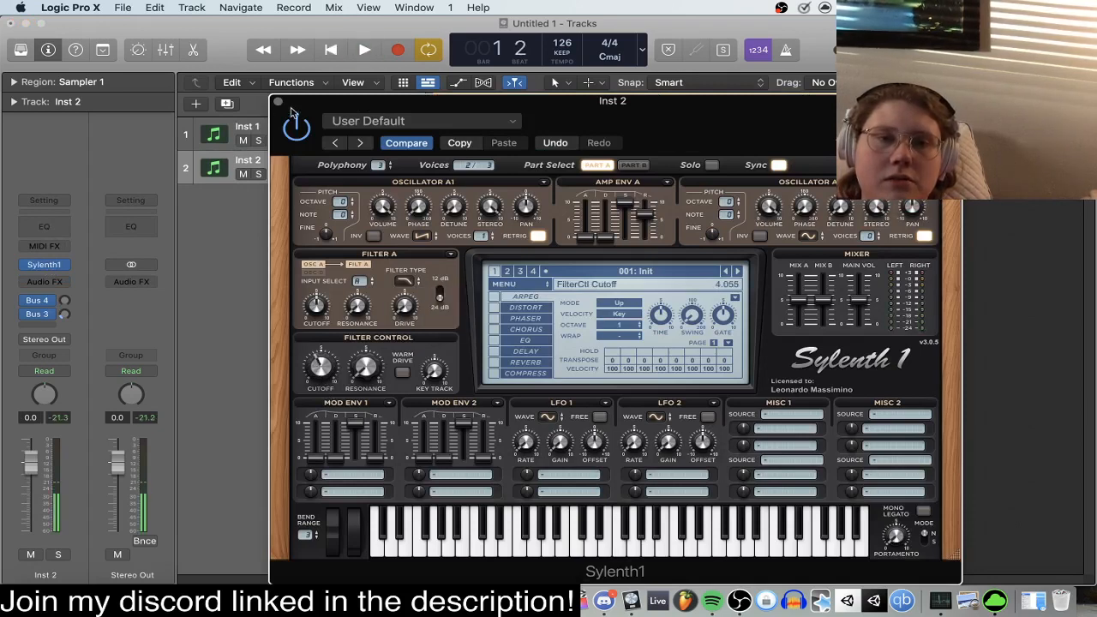
{"action": "left_click", "coordinate": [279, 103]}
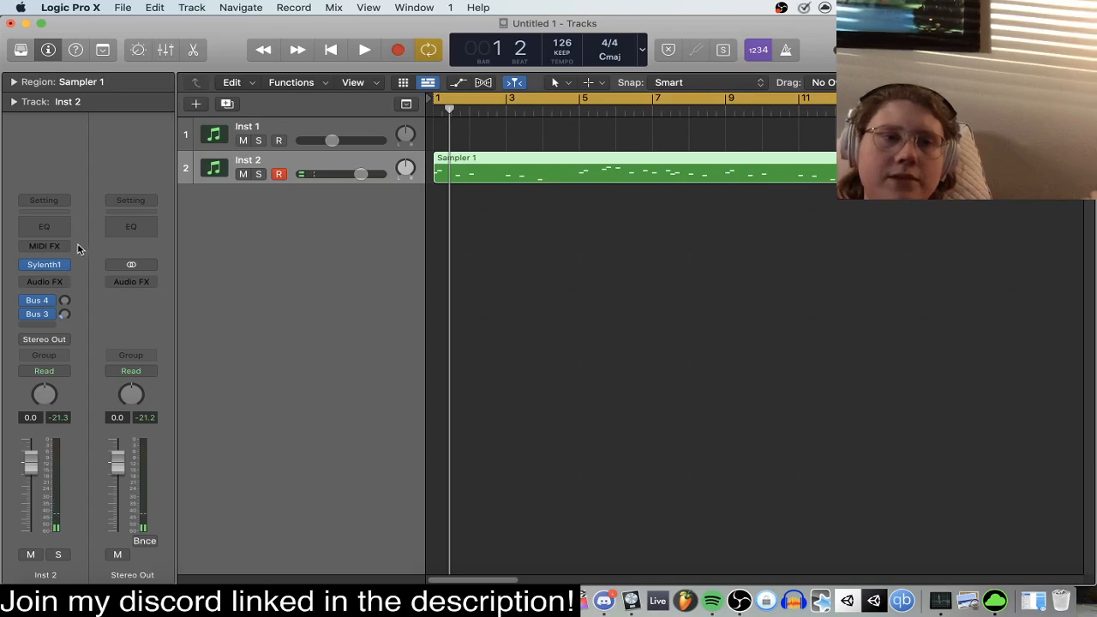
Set Sylenth1's Amp Env A release to 6.563 and close the synth window.
{"action": "left_click", "coordinate": [47, 264]}
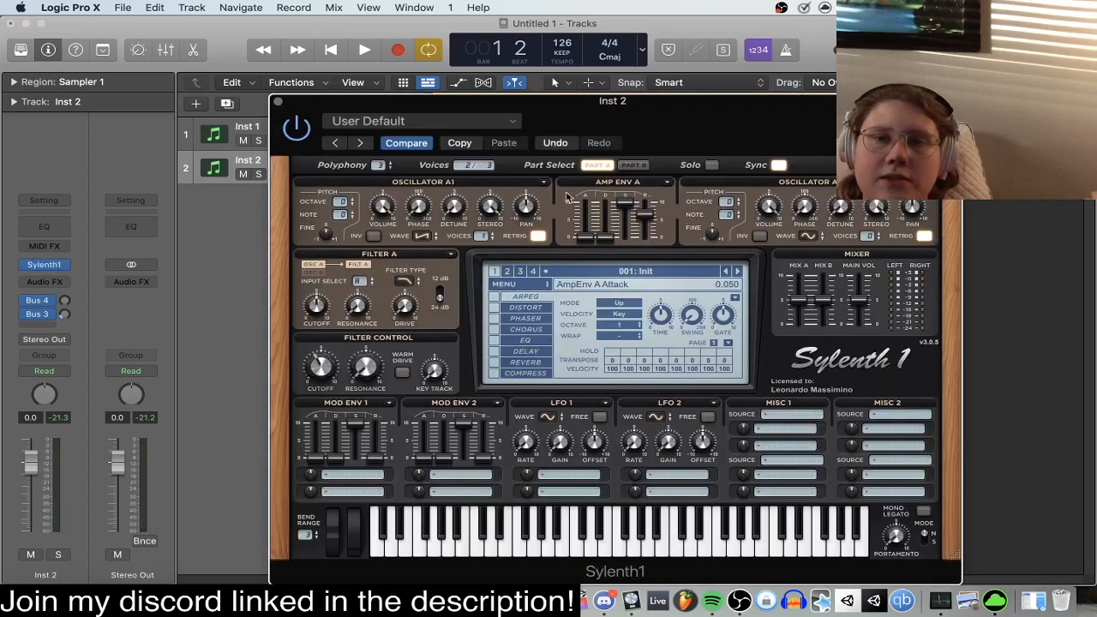
{"action": "left_click_drag", "start_coordinate": [643, 221], "coordinate": [639, 206]}
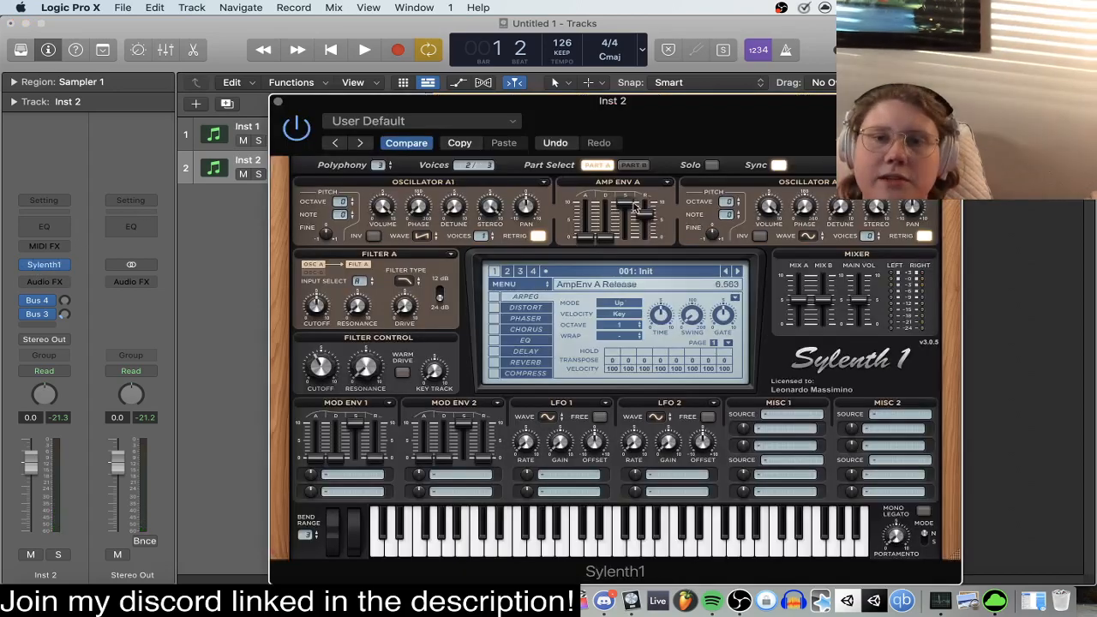
{"action": "left_click", "coordinate": [279, 103]}
Insert a stereo FF Pro-Q 3 on the Inst 2 track and play the melody to examine its spectrum.
{"action": "left_click", "coordinate": [50, 281]}
{"action": "mouse_move", "coordinate": [110, 314]}
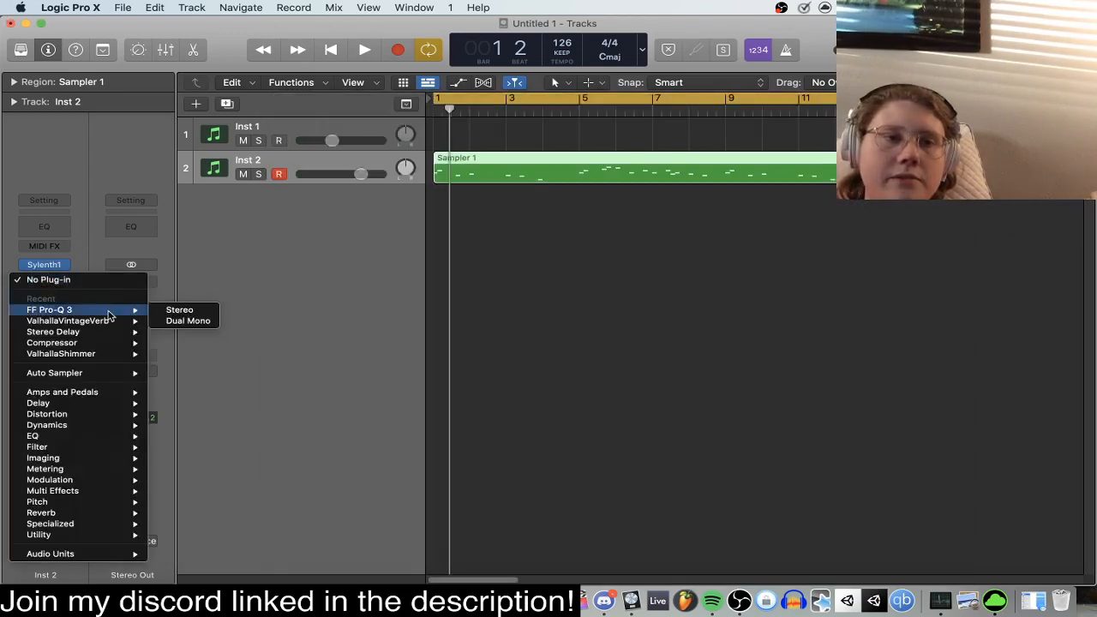
{"action": "left_click", "coordinate": [199, 313]}
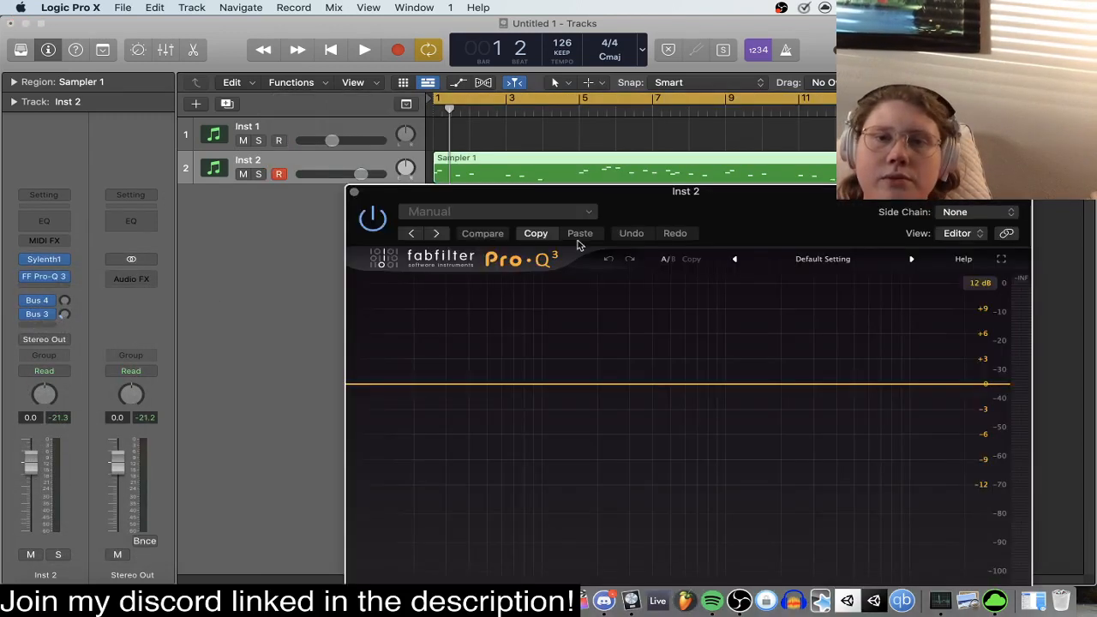
{"action": "key", "text": "space"}
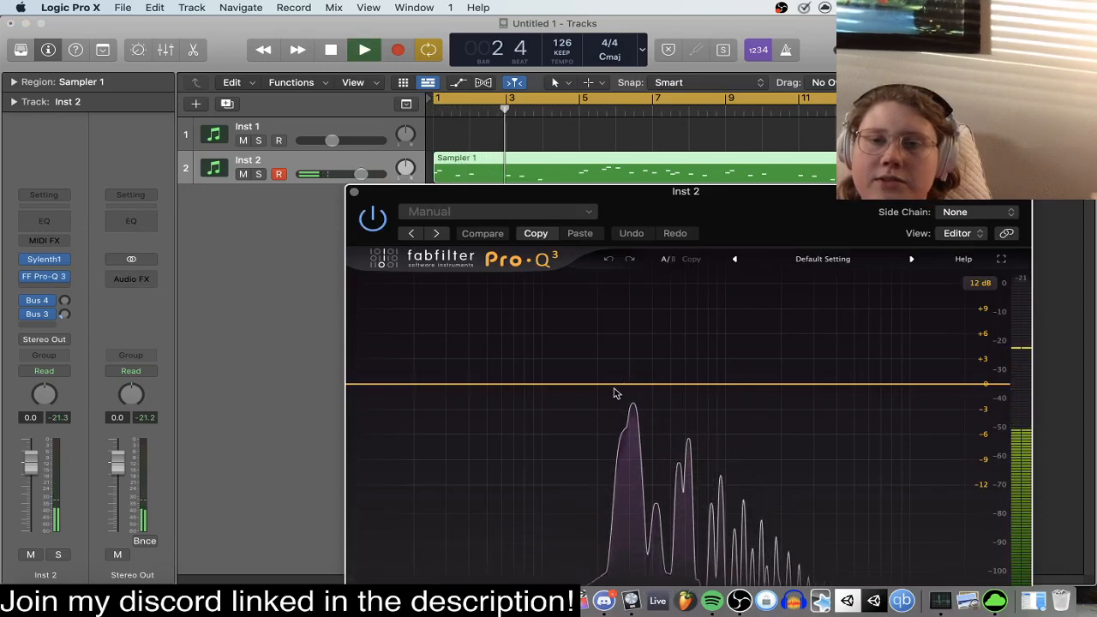
{"action": "key", "text": "space"}
Set Sylenth1's Oscillator A1 to 8 voices with retrigger off and detune about 2.9 during playback, and close the synth window.
{"action": "left_click", "coordinate": [42, 260]}
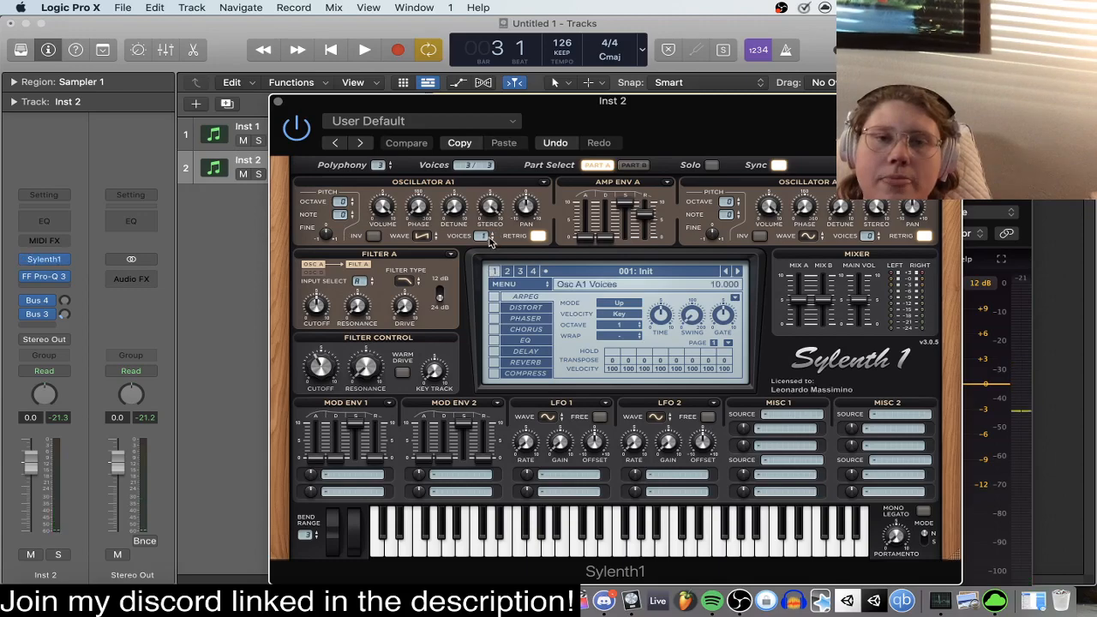
{"action": "left_click", "coordinate": [491, 243]}
{"action": "key", "text": "space"}
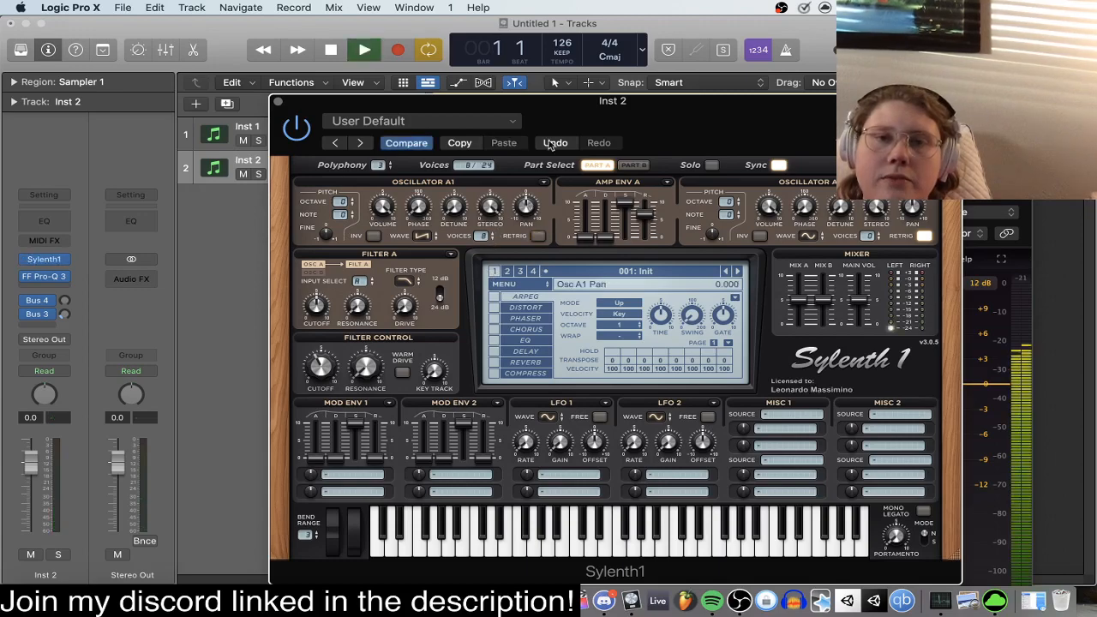
{"action": "left_click_drag", "start_coordinate": [561, 114], "coordinate": [591, 75]}
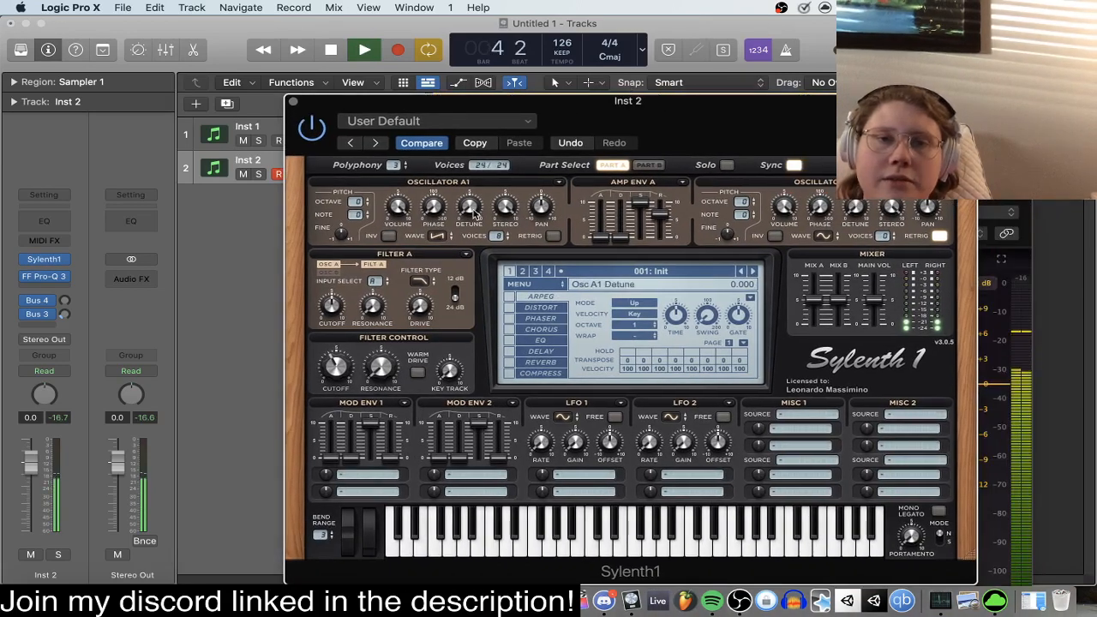
{"action": "left_click_drag", "start_coordinate": [476, 213], "coordinate": [487, 163]}
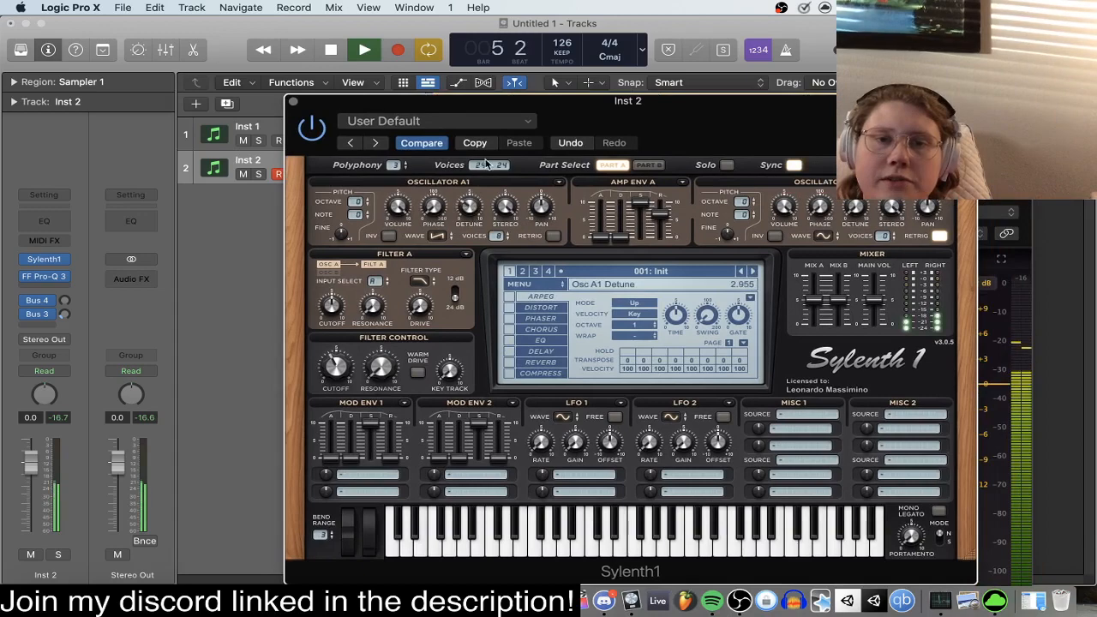
{"action": "left_click", "coordinate": [293, 104]}
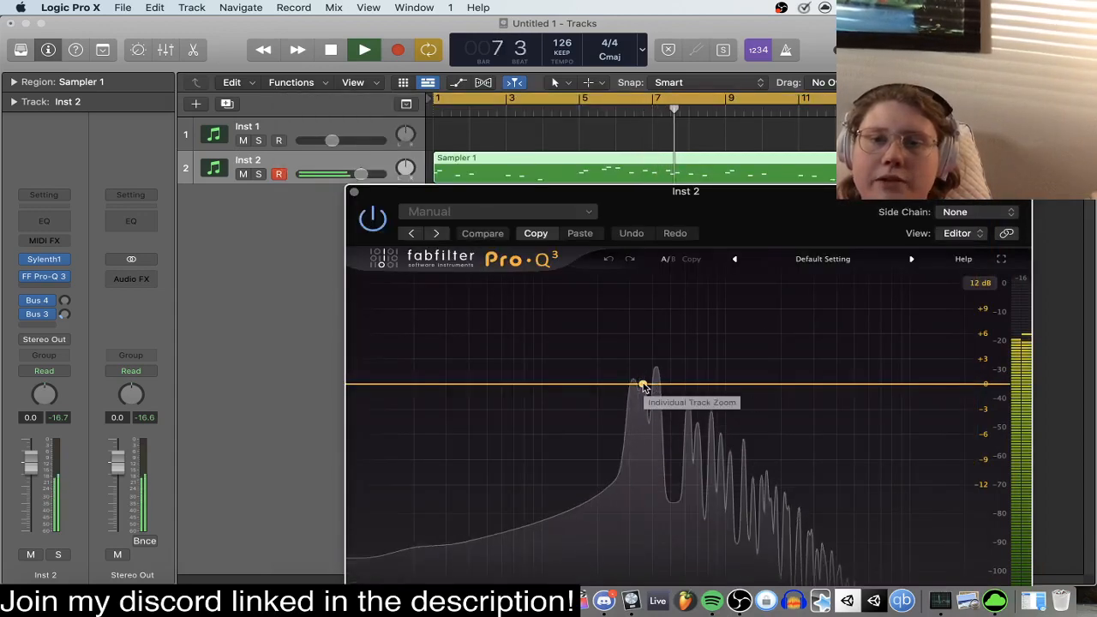
Add a narrow bell cut at 413.84 Hz, -6.09 dB and Q 40 to the Inst 2 EQ and solo-audition it.
{"action": "left_click_drag", "start_coordinate": [642, 385], "coordinate": [636, 394]}
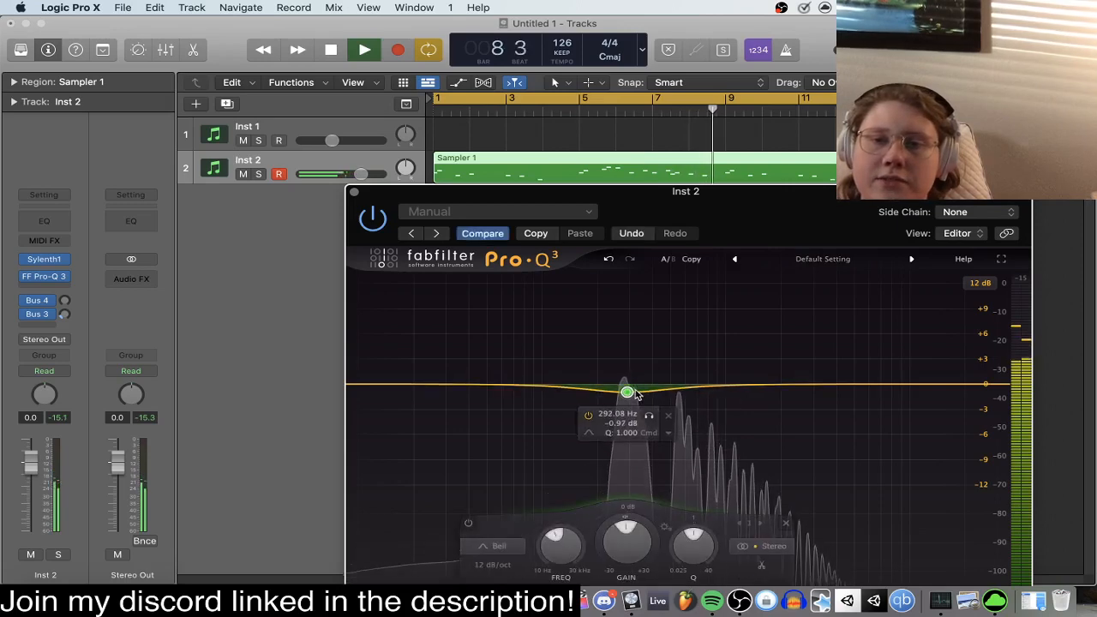
{"action": "scroll", "coordinate": [639, 399], "scroll_direction": "up", "scroll_amount": 10}
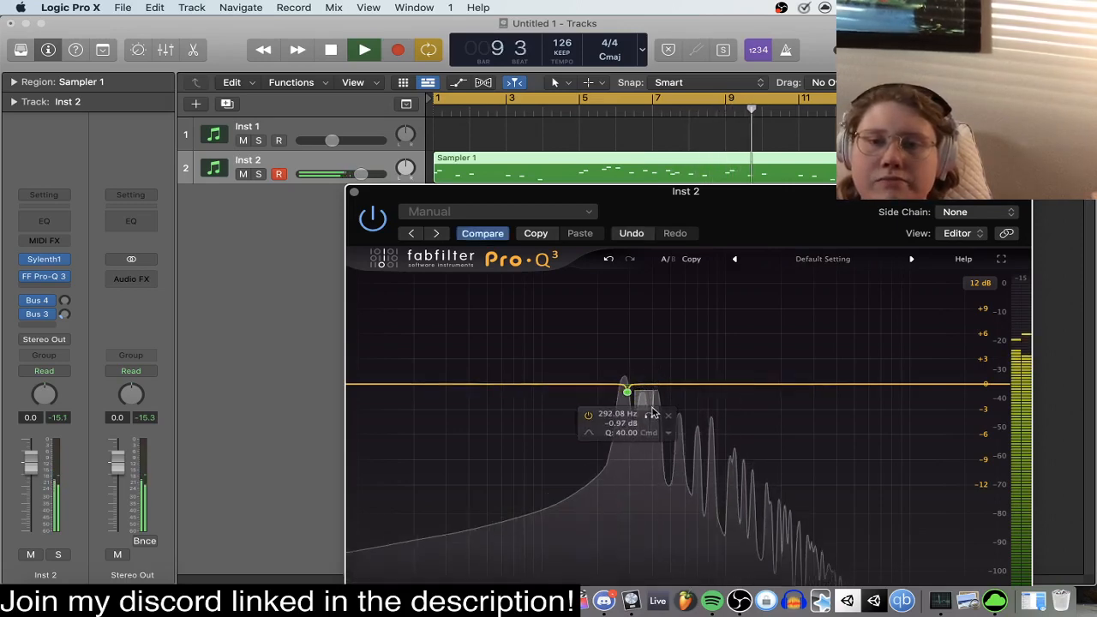
{"action": "left_click_drag", "start_coordinate": [627, 391], "coordinate": [655, 435]}
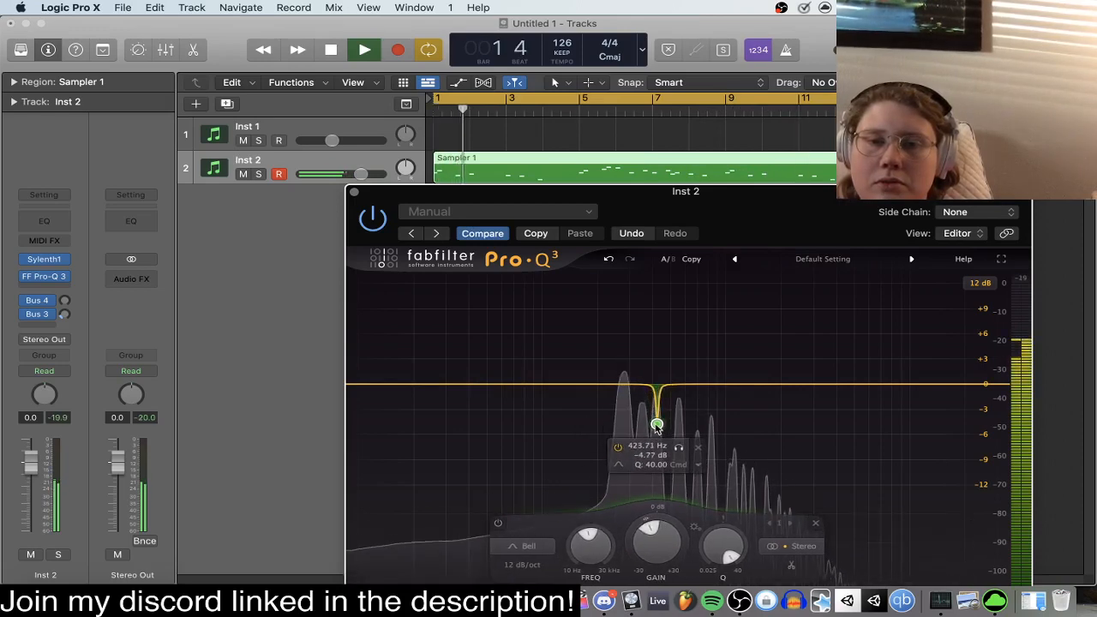
{"action": "left_click", "coordinate": [681, 462]}
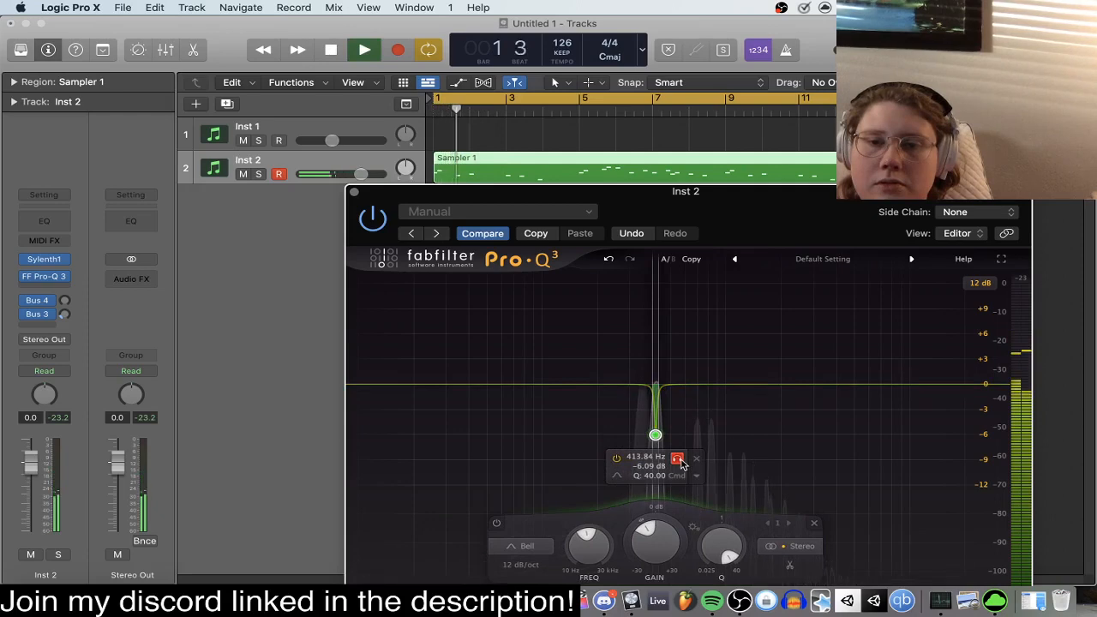
{"action": "left_click", "coordinate": [677, 459]}
{"action": "key", "text": "space"}
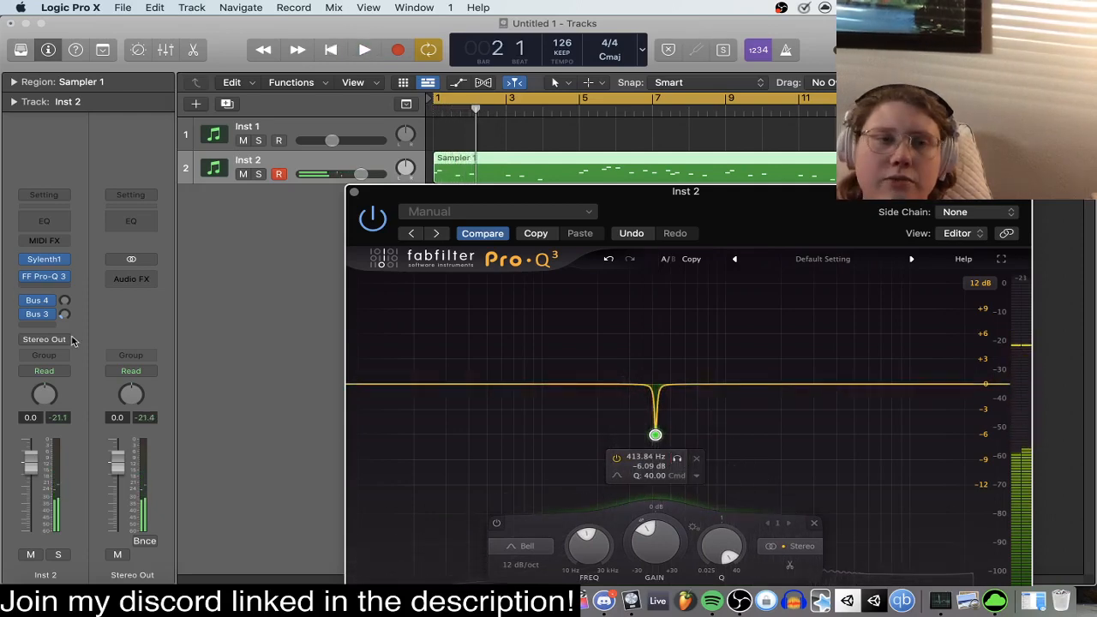
Remove the Bus 4 and Bus 3 sends from the Inst 2 track.
{"action": "left_click", "coordinate": [47, 300]}
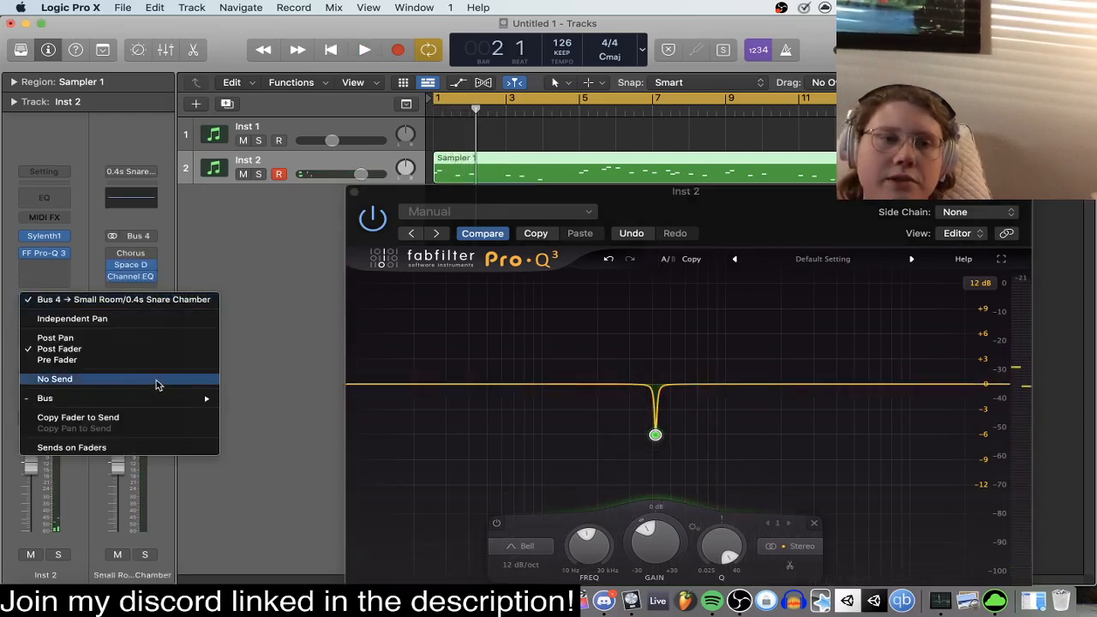
{"action": "left_click", "coordinate": [157, 381]}
{"action": "left_click", "coordinate": [47, 313]}
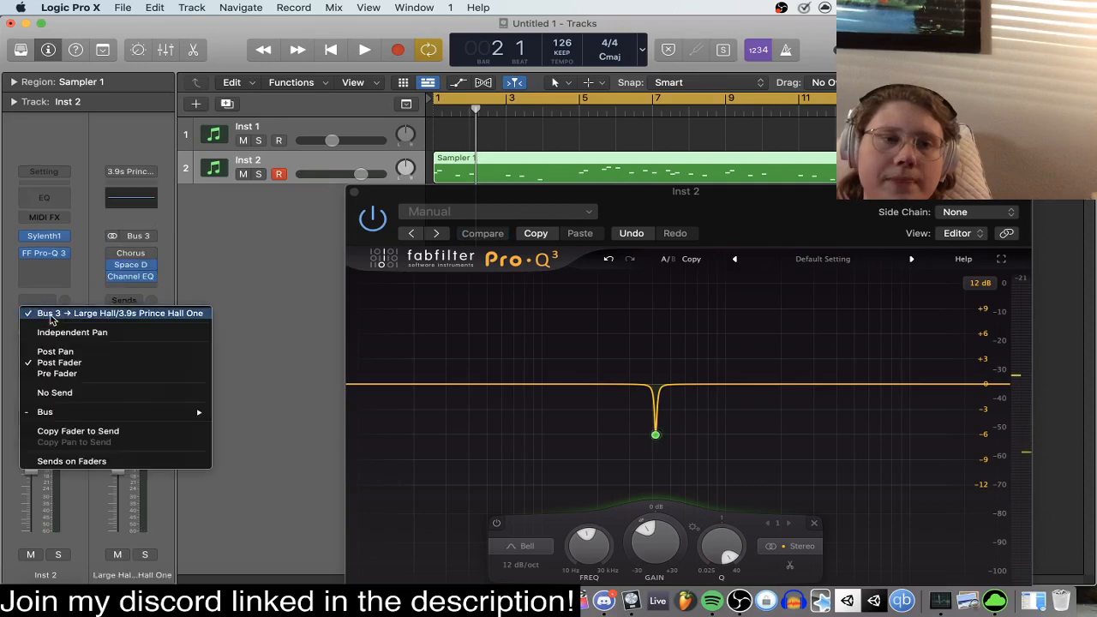
{"action": "left_click", "coordinate": [92, 391]}
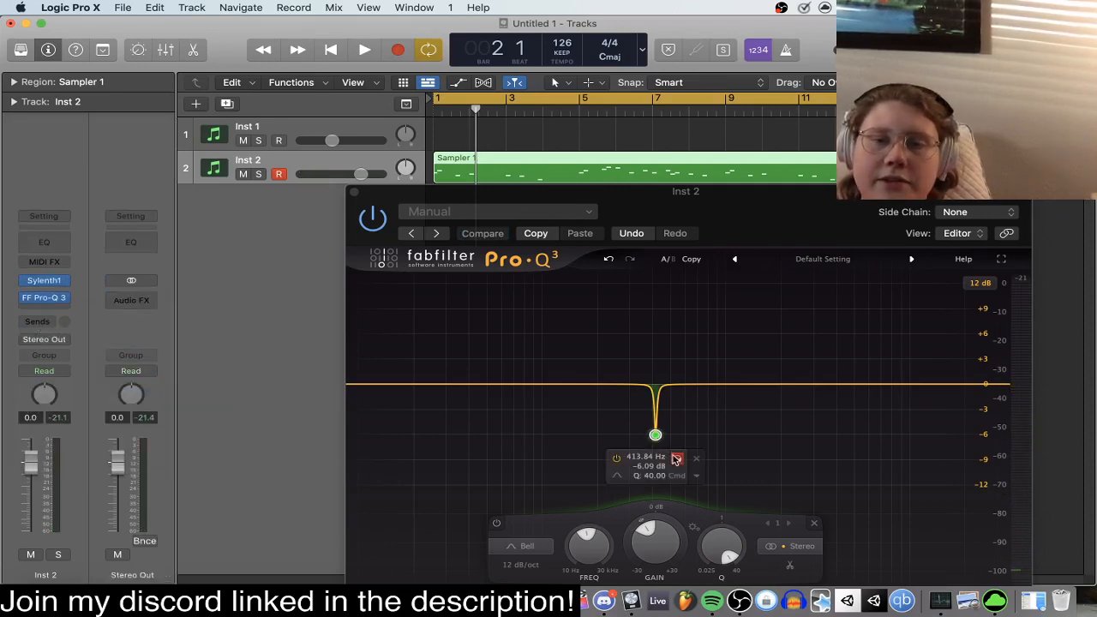
Solo-audition the 413.84 Hz band during playback without the reverb sends, and stop playback.
{"action": "key", "text": "space"}
{"action": "left_click", "coordinate": [677, 461]}
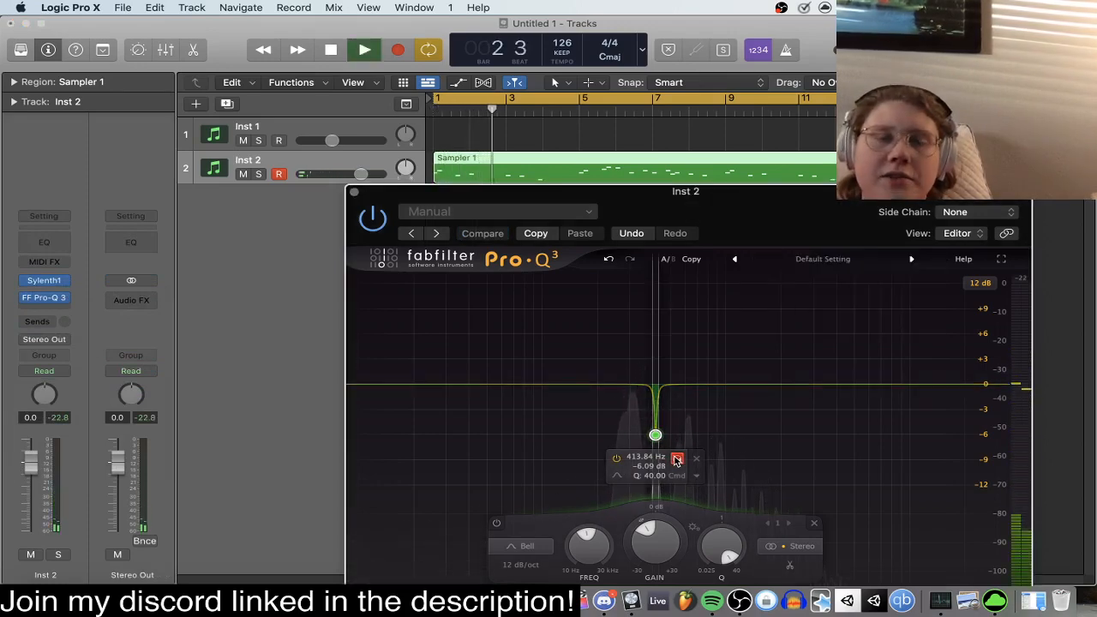
{"action": "left_click", "coordinate": [677, 460]}
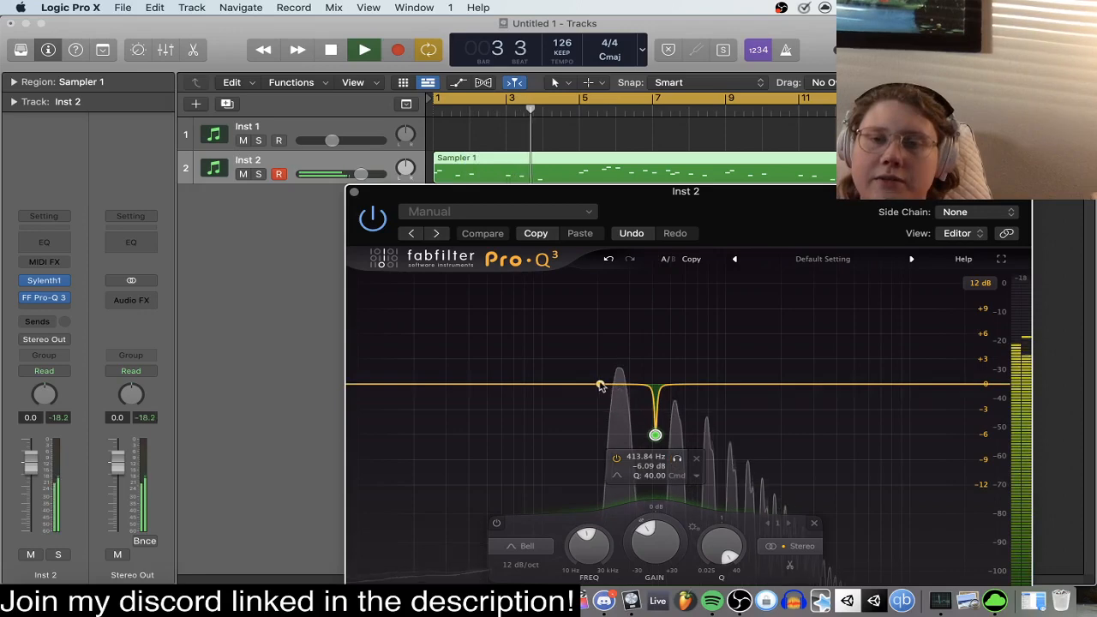
{"action": "key", "text": "space"}
Add a second narrow bell cut at 272.54 Hz, -6.04 dB and Q 40 and solo-audition it during playback.
{"action": "left_click_drag", "start_coordinate": [595, 385], "coordinate": [623, 436]}
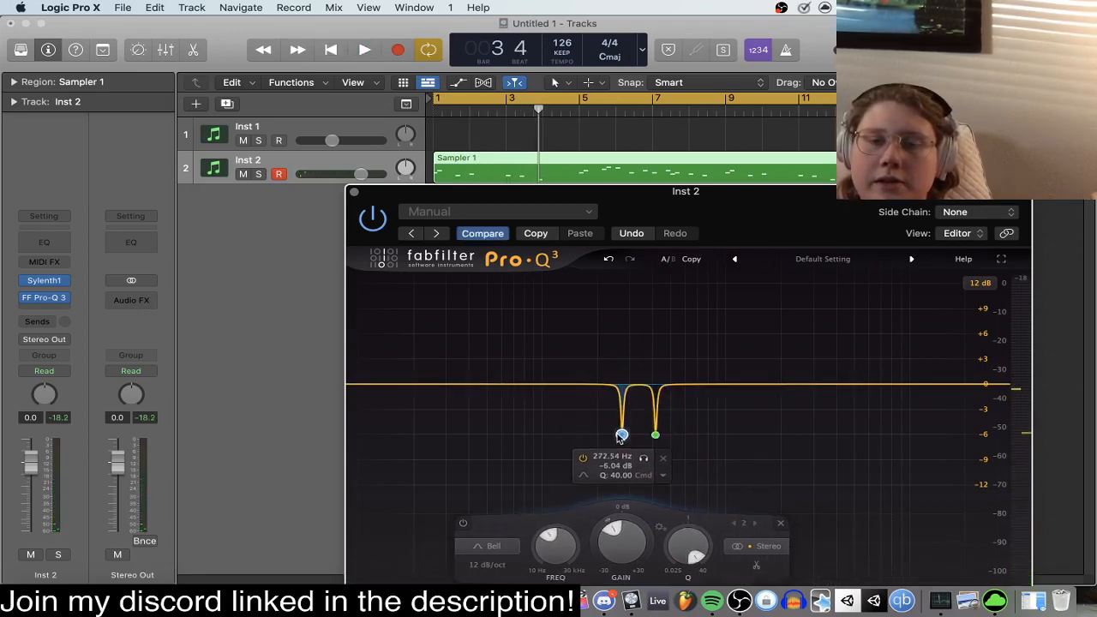
{"action": "key", "text": "space"}
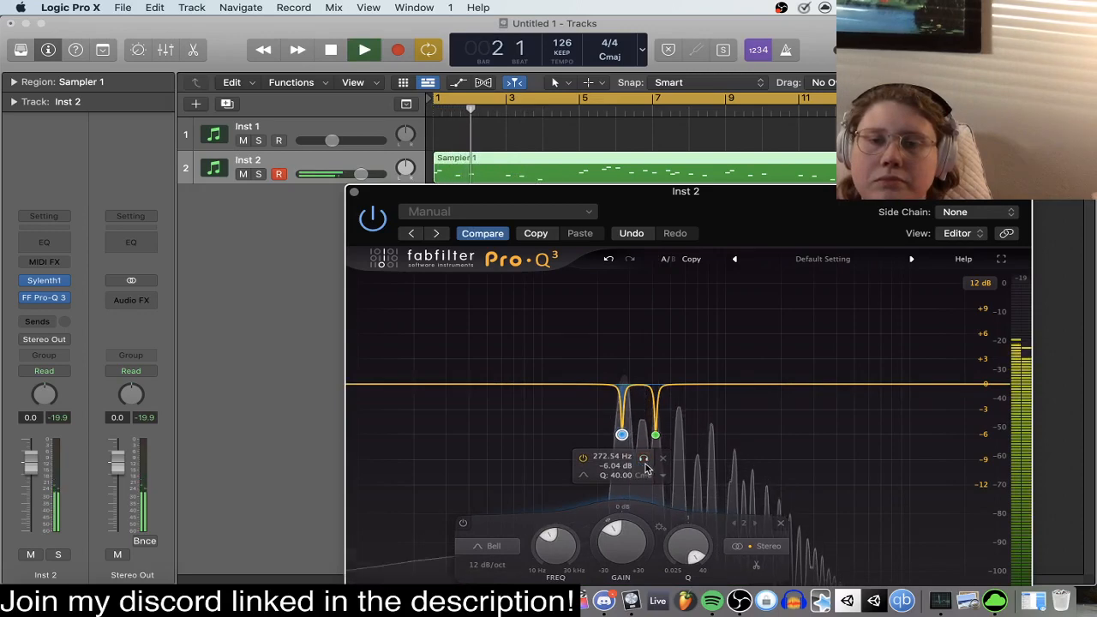
{"action": "left_click", "coordinate": [644, 459]}
{"action": "left_click", "coordinate": [644, 460]}
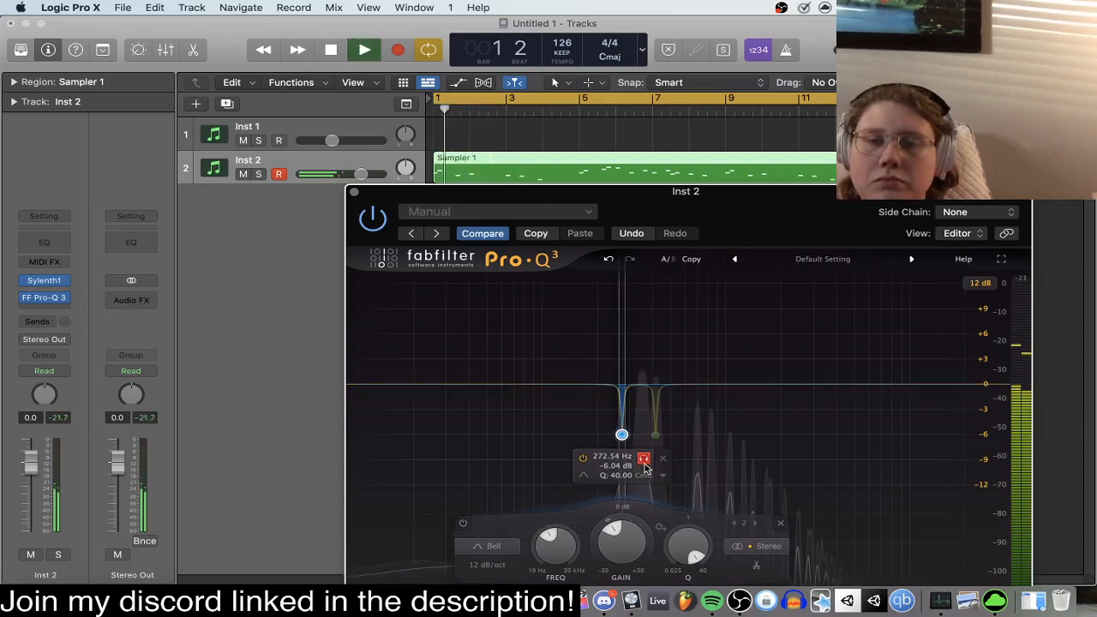
{"action": "left_click", "coordinate": [643, 460]}
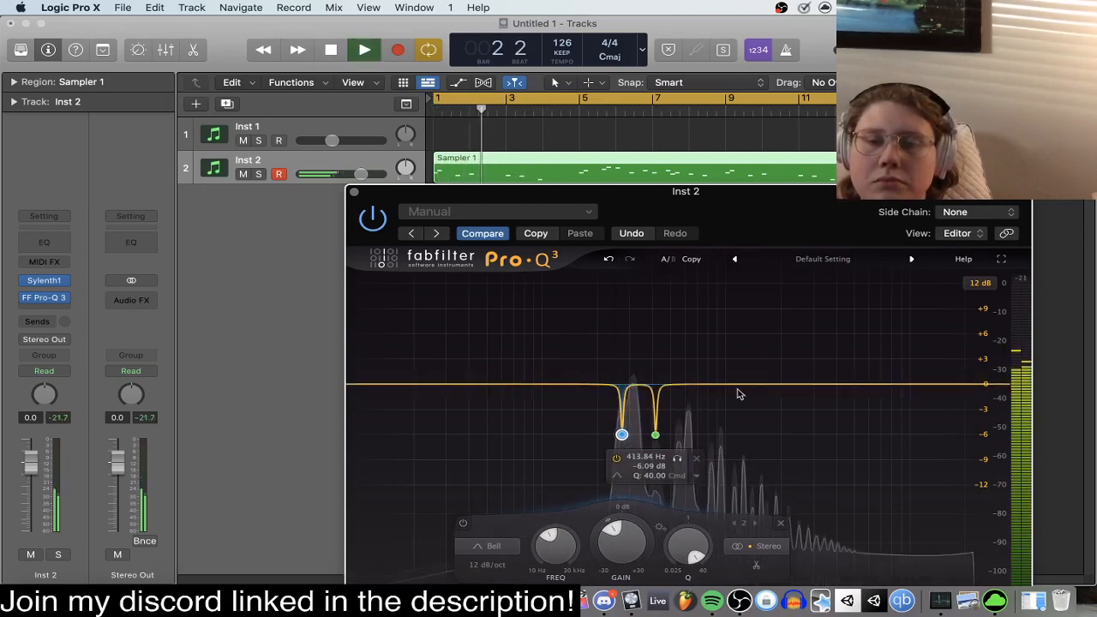
{"action": "key", "text": "space"}
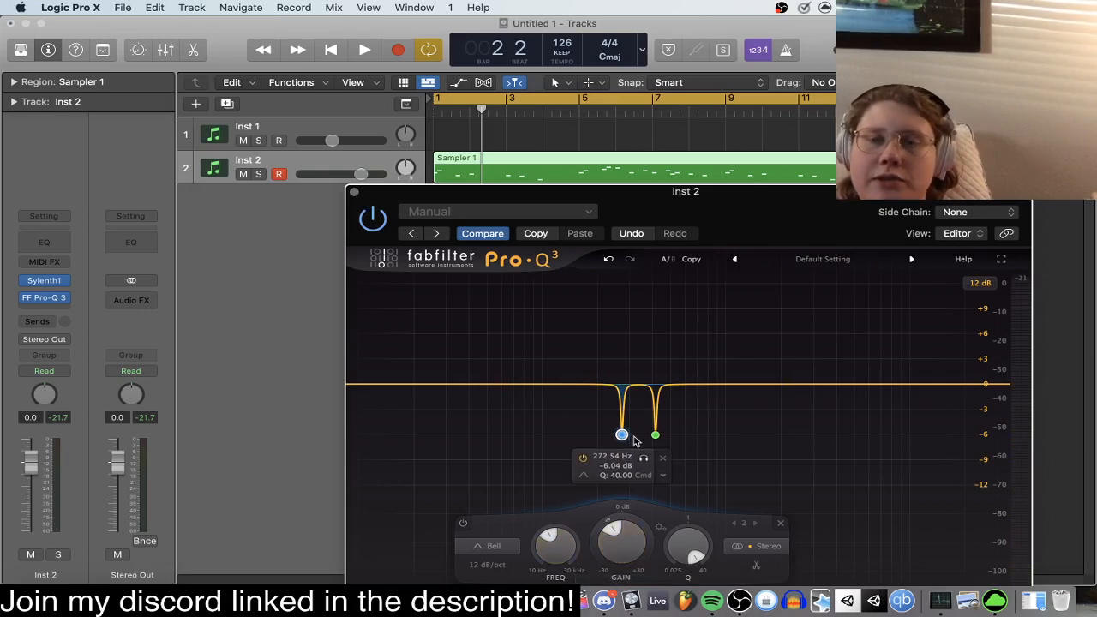
Close the Inst 2 EQ, select the Inst 1 track and view its Bus 6 send options.
{"action": "left_click", "coordinate": [354, 191]}
{"action": "left_click", "coordinate": [301, 124]}
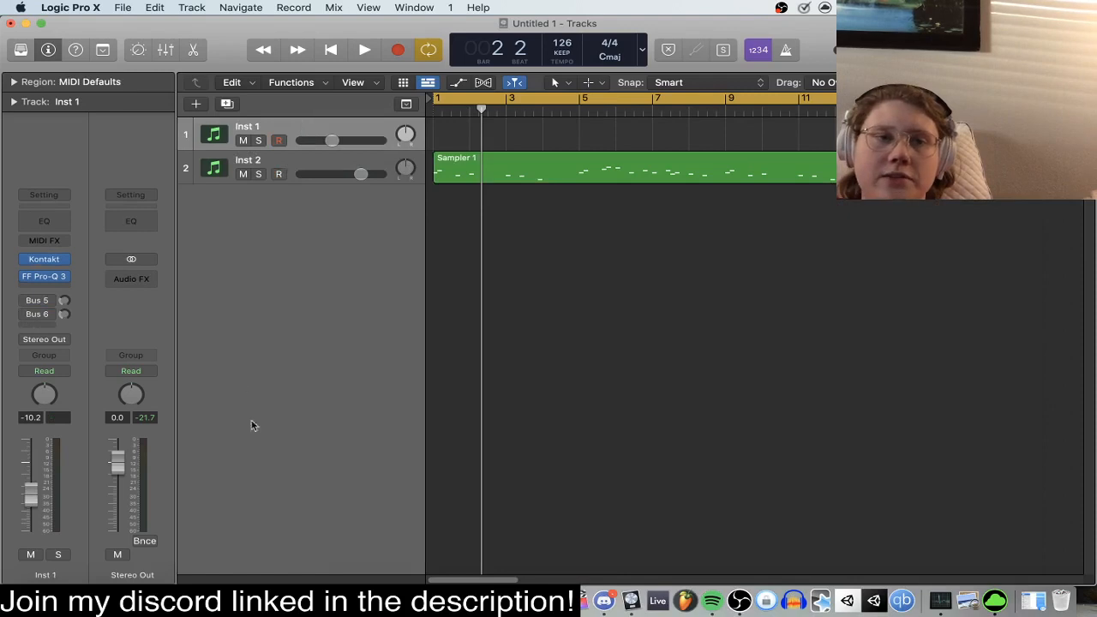
{"action": "mouse_move", "coordinate": [66, 277]}
{"action": "left_click", "coordinate": [38, 319]}
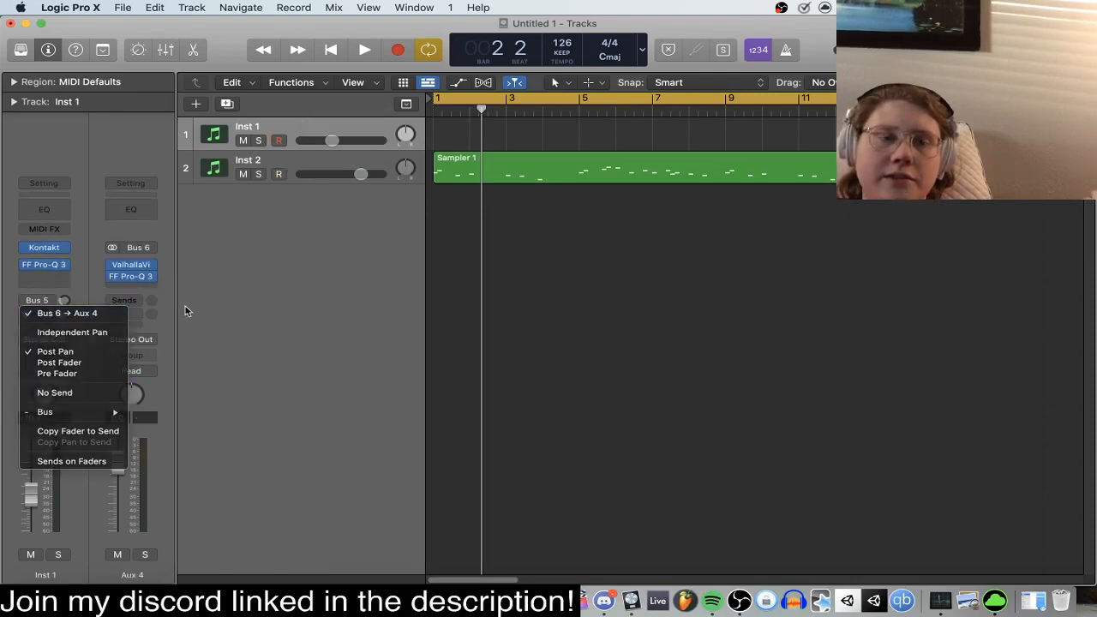
{"action": "left_click", "coordinate": [184, 311]}
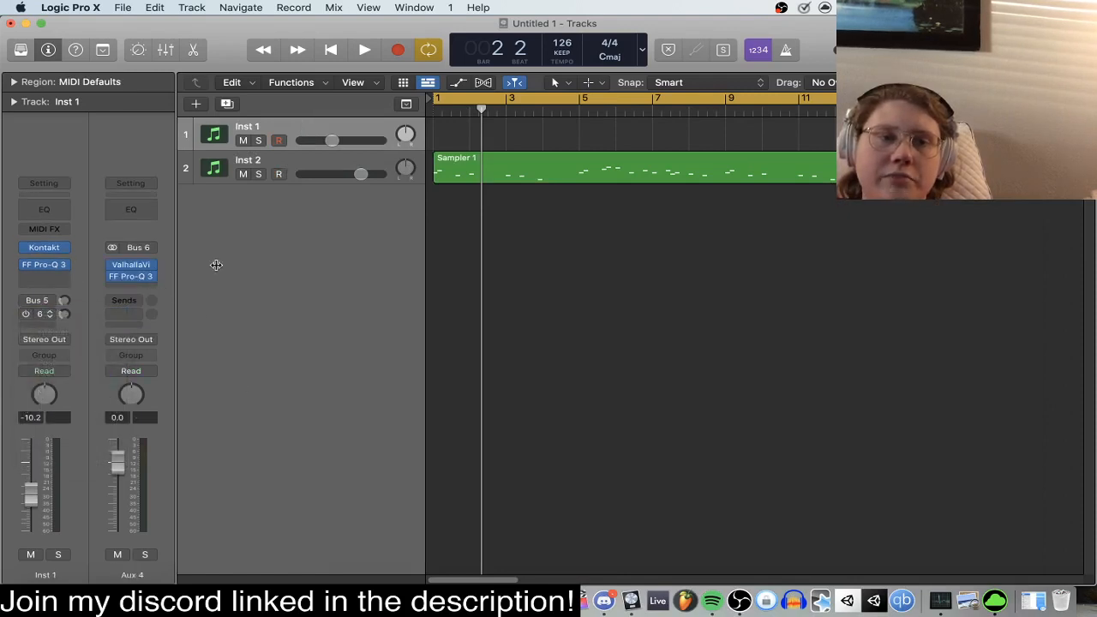
Review the Oscillator A1 detune in Inst 2's Sylenth1, close the synth and reselect the Inst 1 track.
{"action": "left_click", "coordinate": [311, 163]}
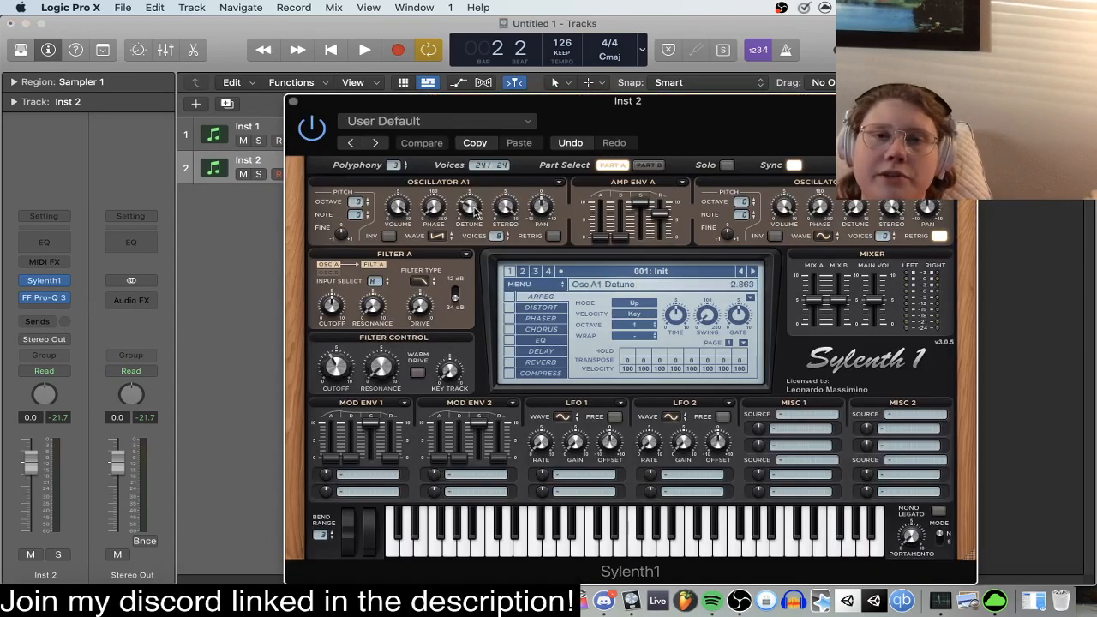
{"action": "left_click", "coordinate": [293, 101]}
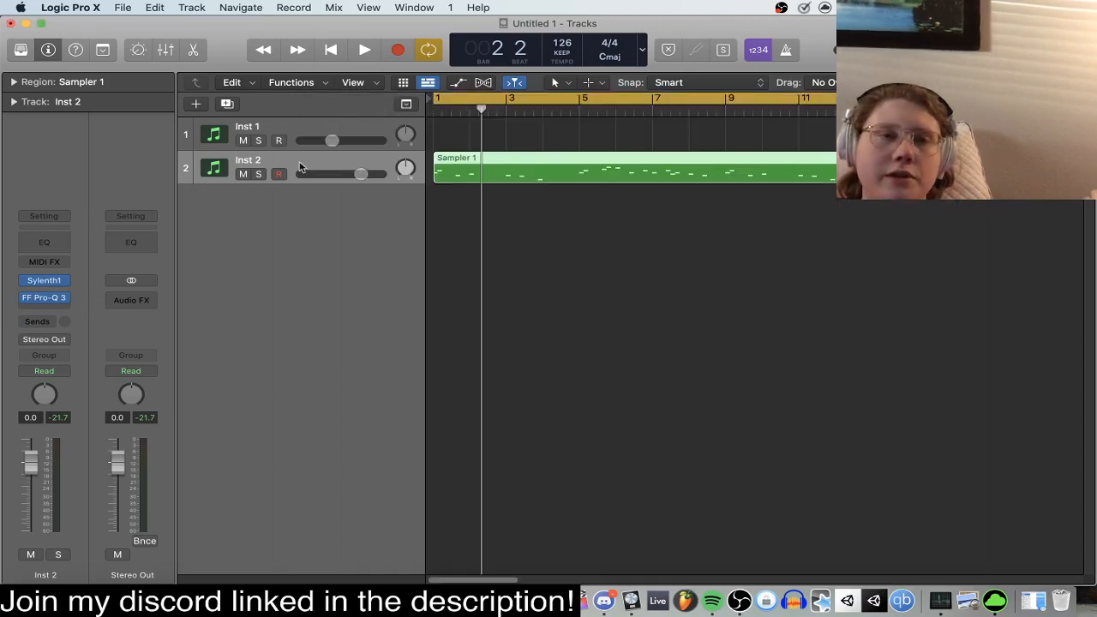
{"action": "key", "text": "Up"}
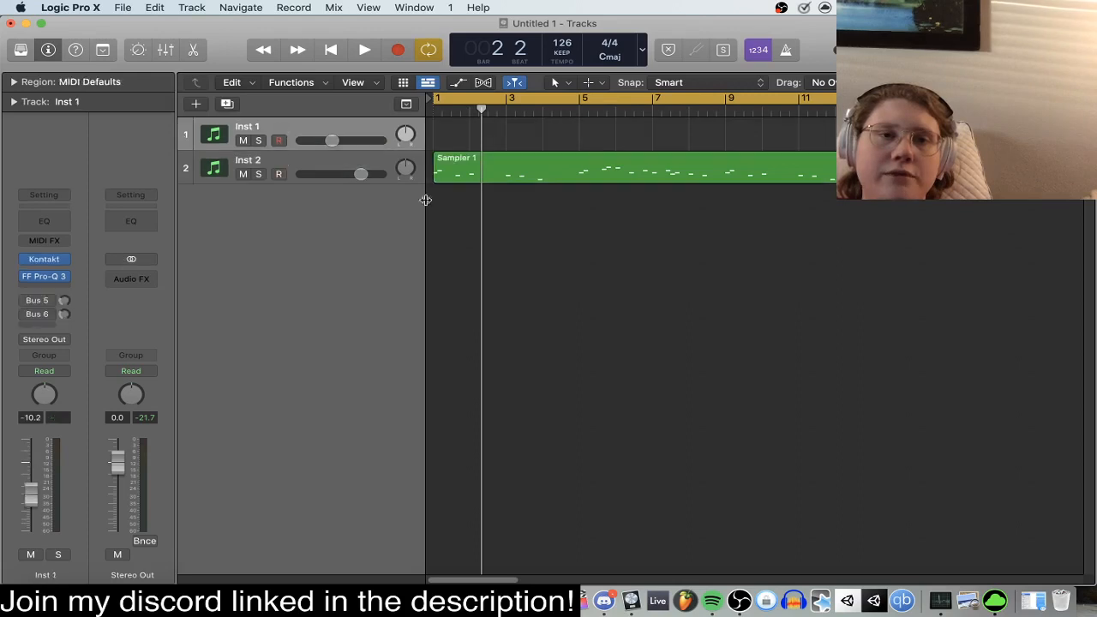
Bring up the Aux 4 return through Inst 1's Bus 6 send, review the narrow cuts in its Pro-Q 3 and close the EQ.
{"action": "left_click", "coordinate": [38, 314]}
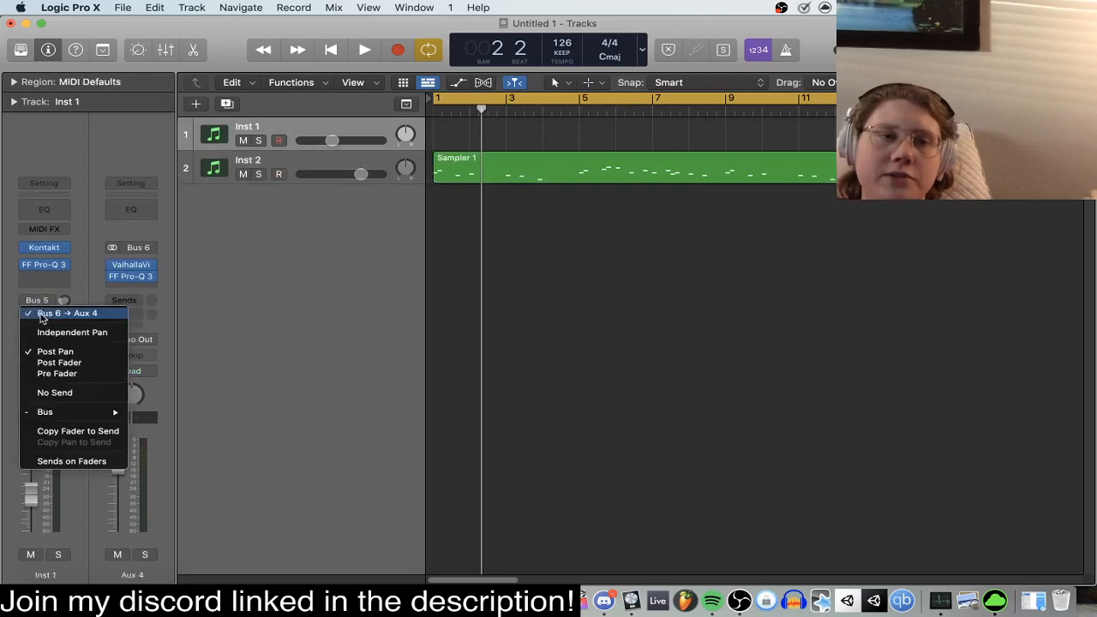
{"action": "left_click", "coordinate": [242, 314]}
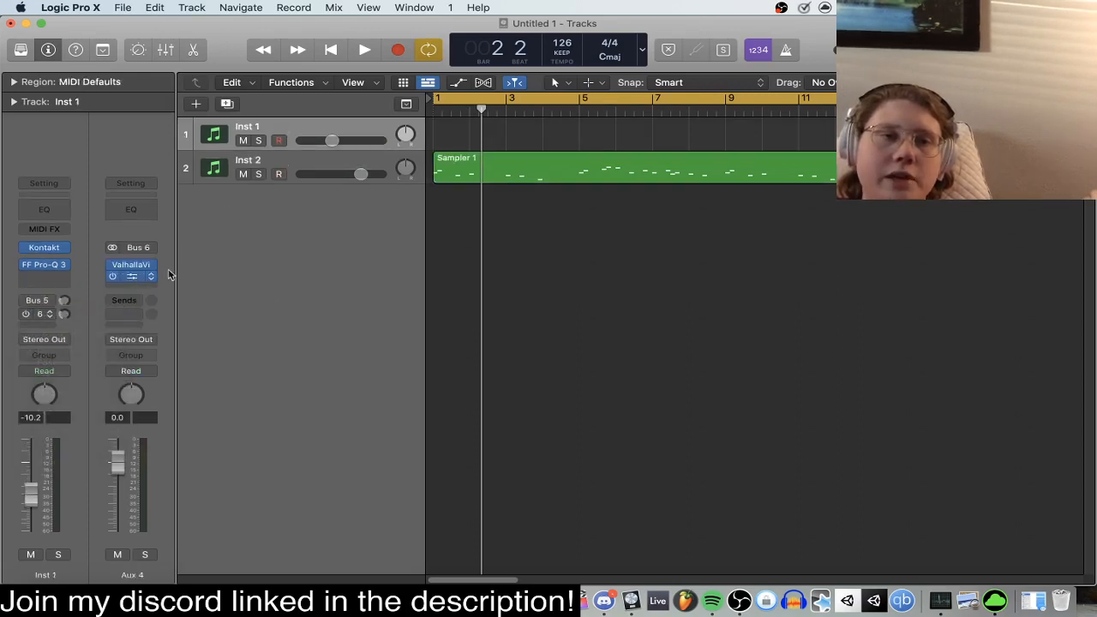
{"action": "left_click", "coordinate": [130, 277]}
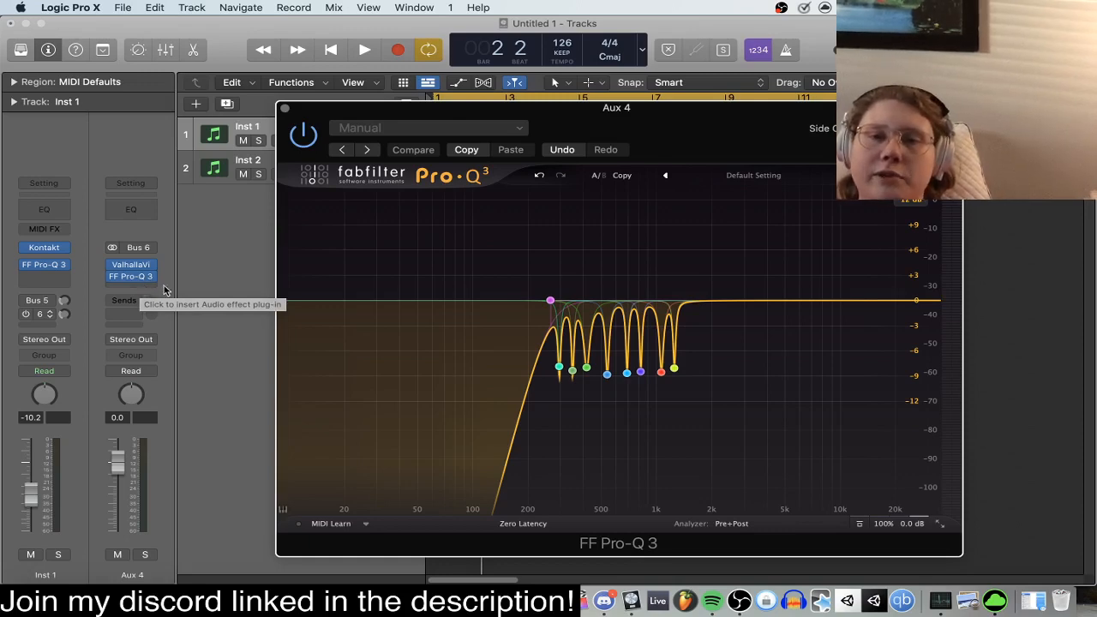
{"action": "left_click", "coordinate": [286, 110]}
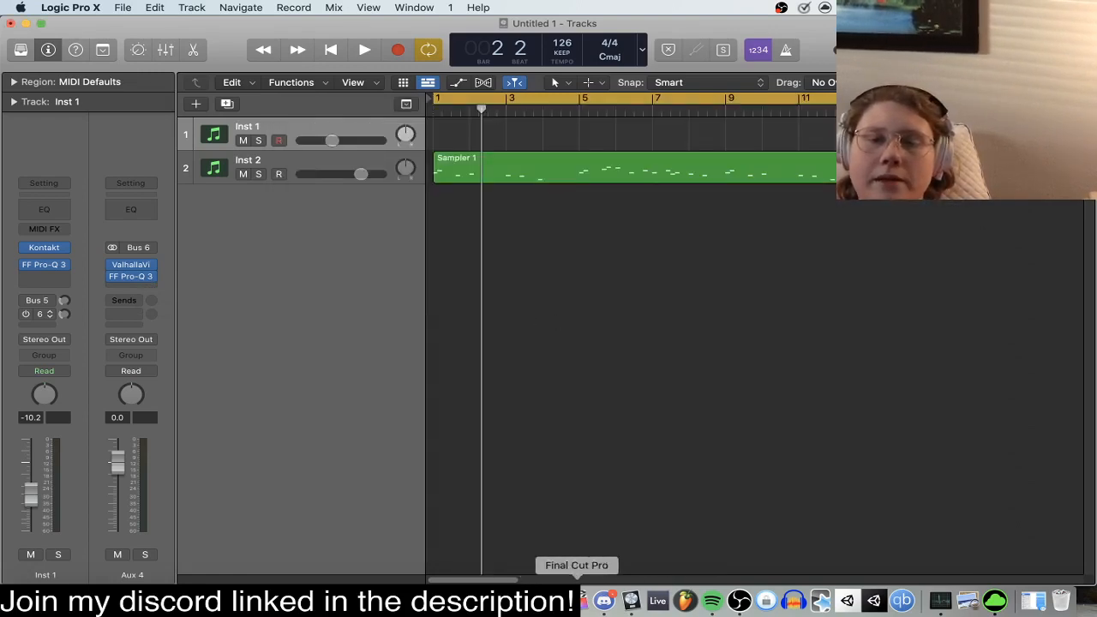
Switch to OBS and move its window slightly upward.
{"action": "left_click", "coordinate": [739, 600]}
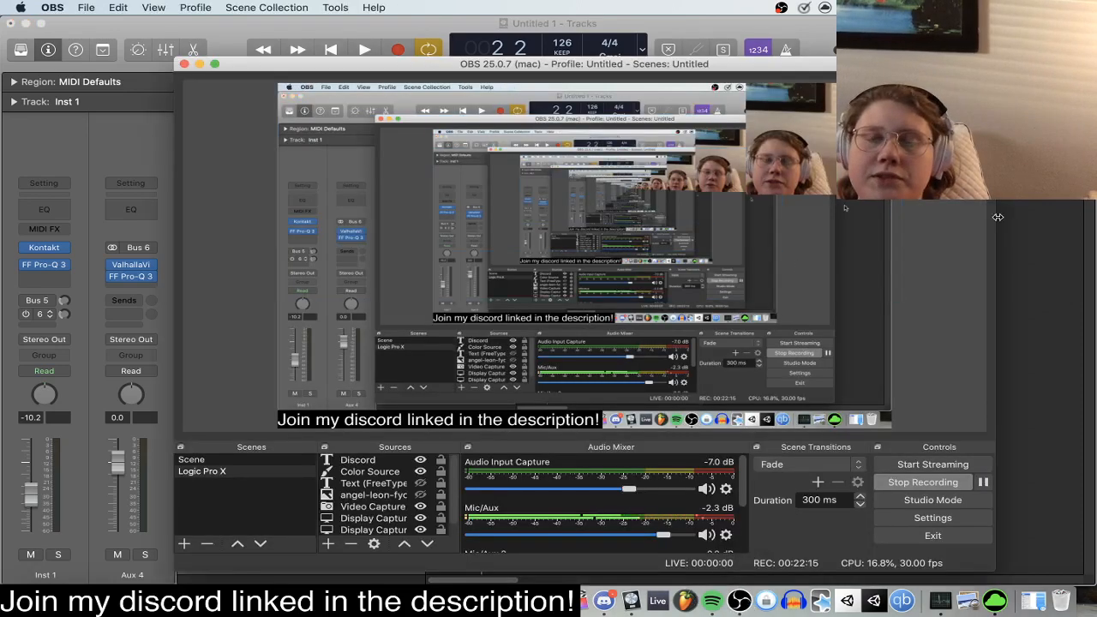
{"action": "left_click_drag", "start_coordinate": [812, 74], "coordinate": [809, 59]}
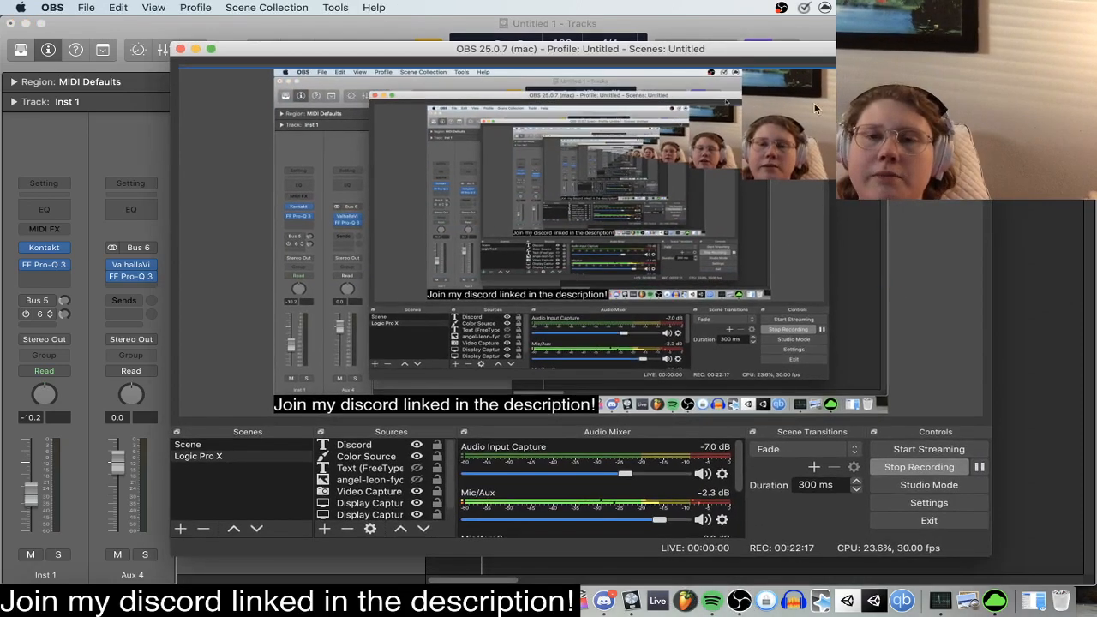